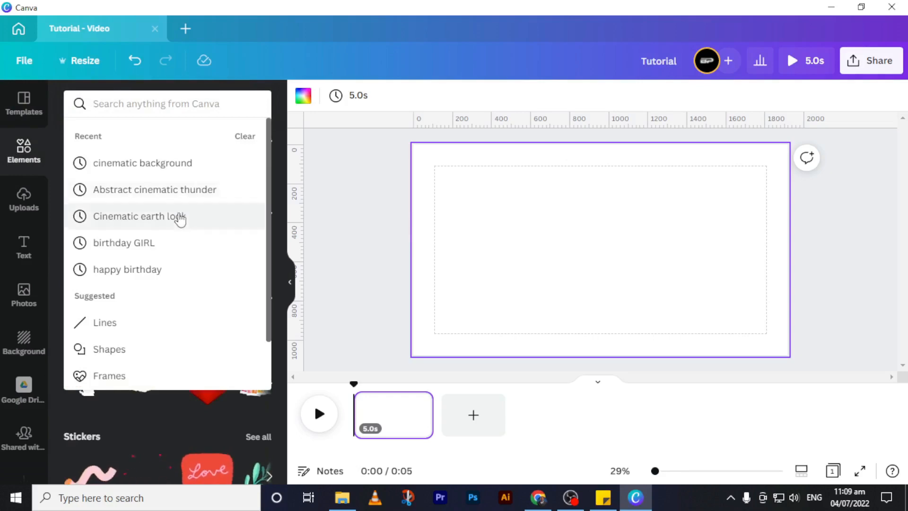
# Search the elements for "Cinematic earth look" videos, insert the 20-second exploding earth clip and set it as the page background
pyautogui.click(178, 215)
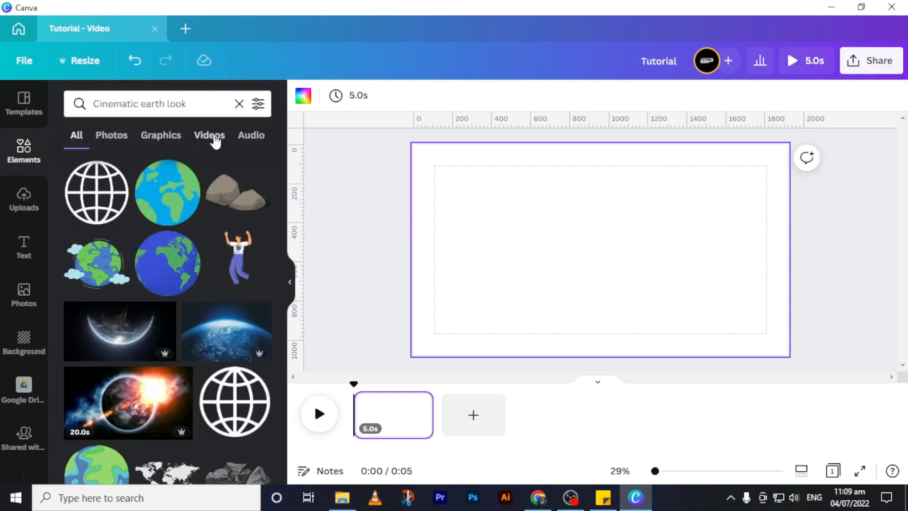
pyautogui.click(213, 139)
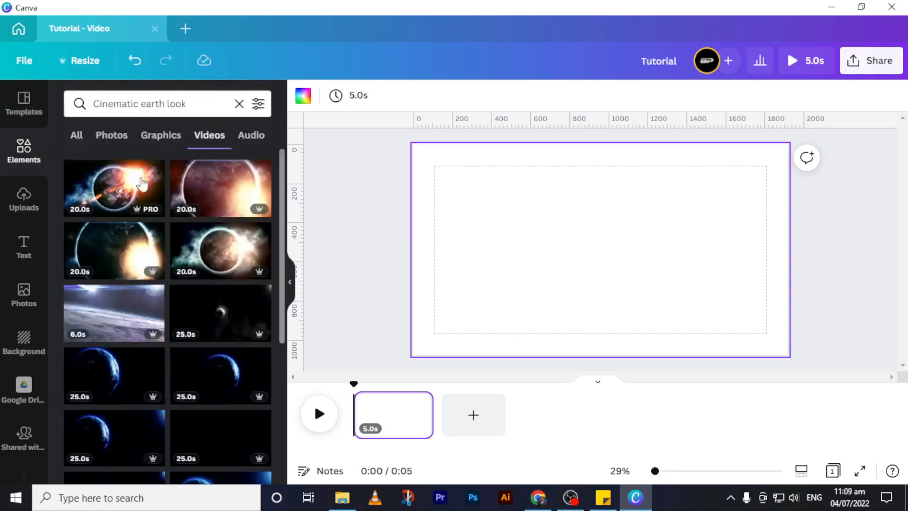
pyautogui.click(110, 186)
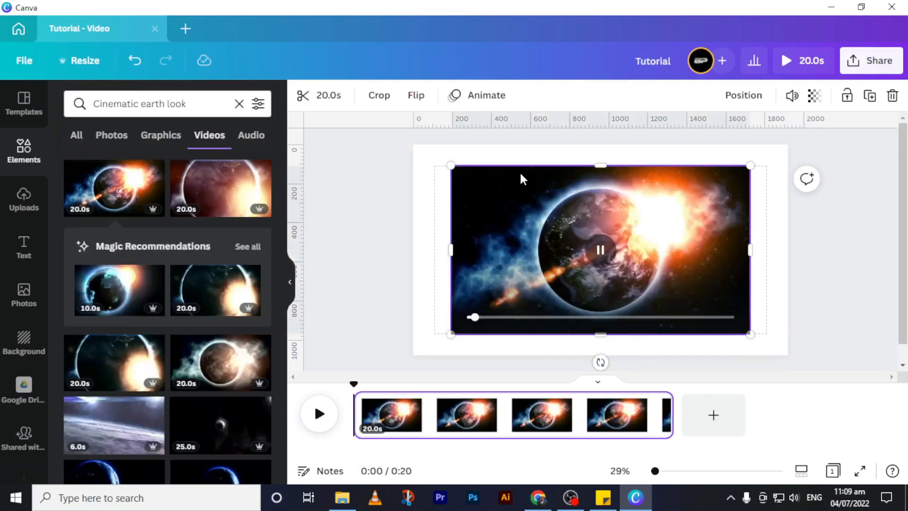
pyautogui.rightClick(511, 198)
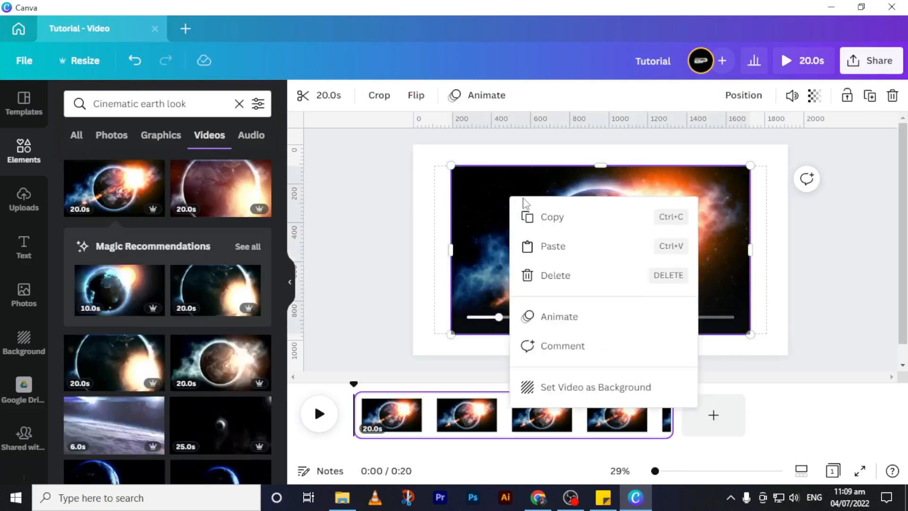
pyautogui.click(561, 387)
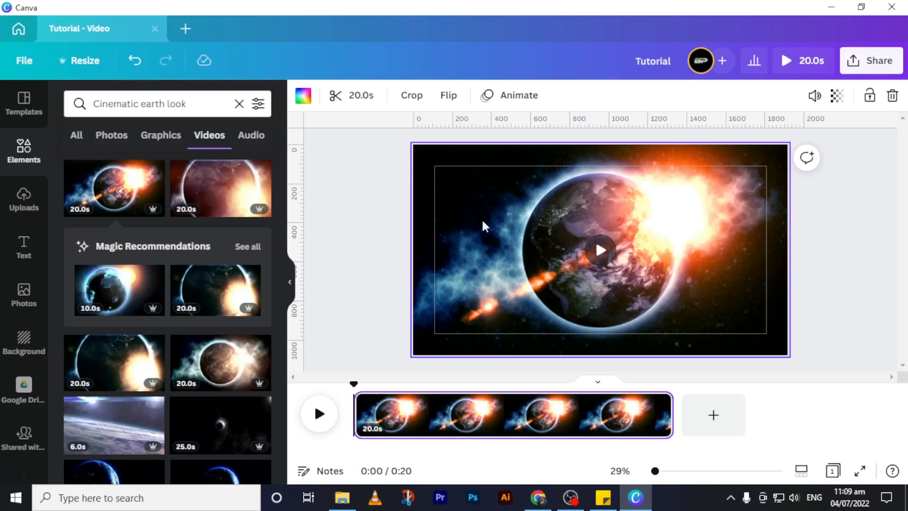
# Trim the earth background video to 4.9 seconds and add a blank second page
pyautogui.click(362, 97)
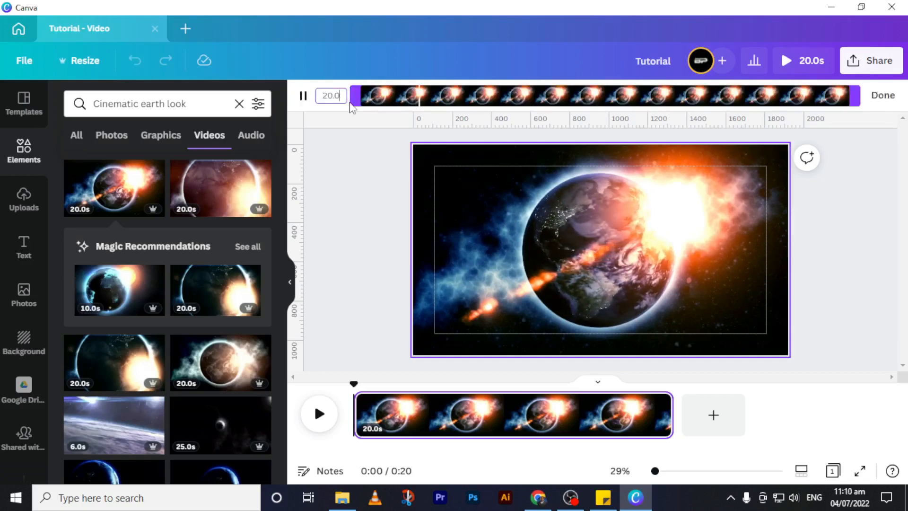
pyautogui.write('4.9s')
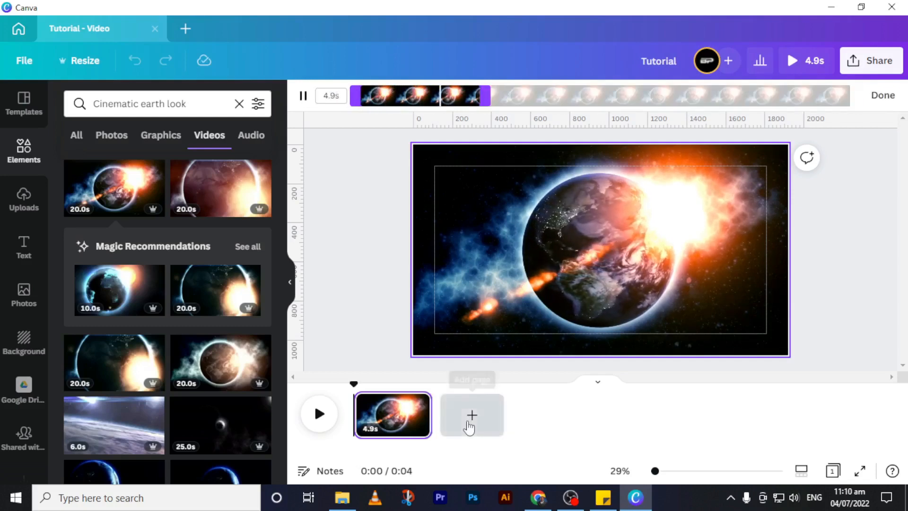
pyautogui.click(470, 416)
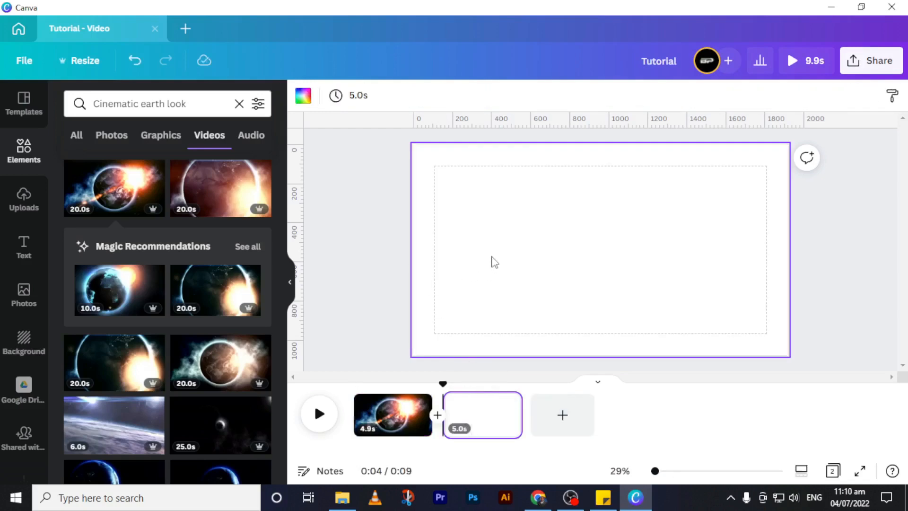
# Search for "Abstract cinematic thunder" videos, insert the first 10-second clip and set it as the second page's background
pyautogui.click(29, 149)
pyautogui.click(164, 104)
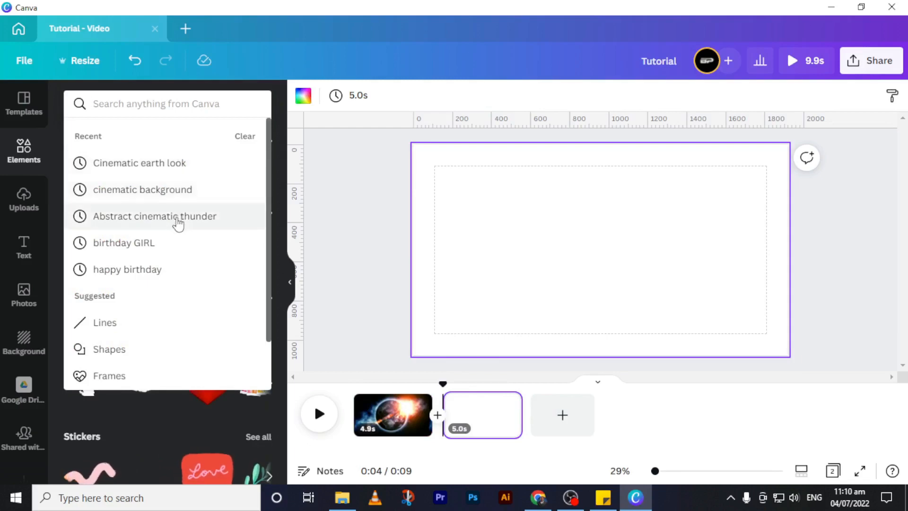
pyautogui.click(179, 222)
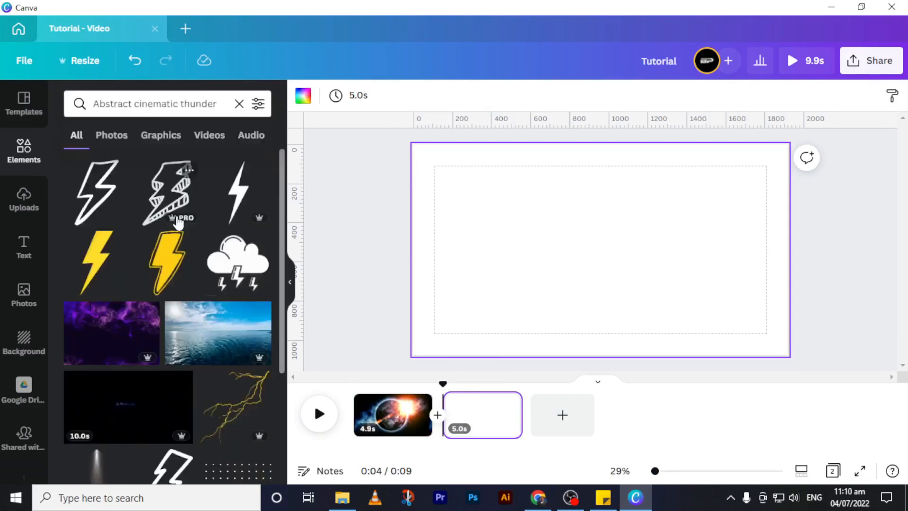
pyautogui.click(213, 137)
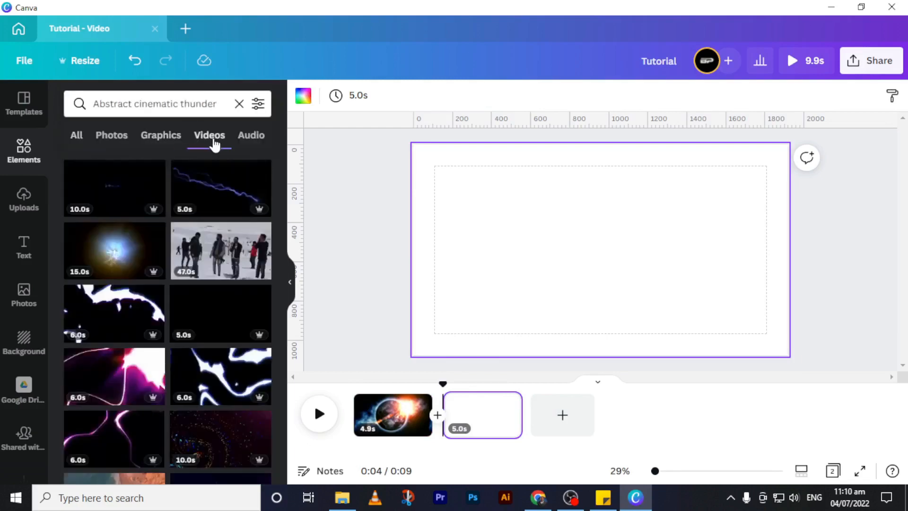
pyautogui.click(108, 190)
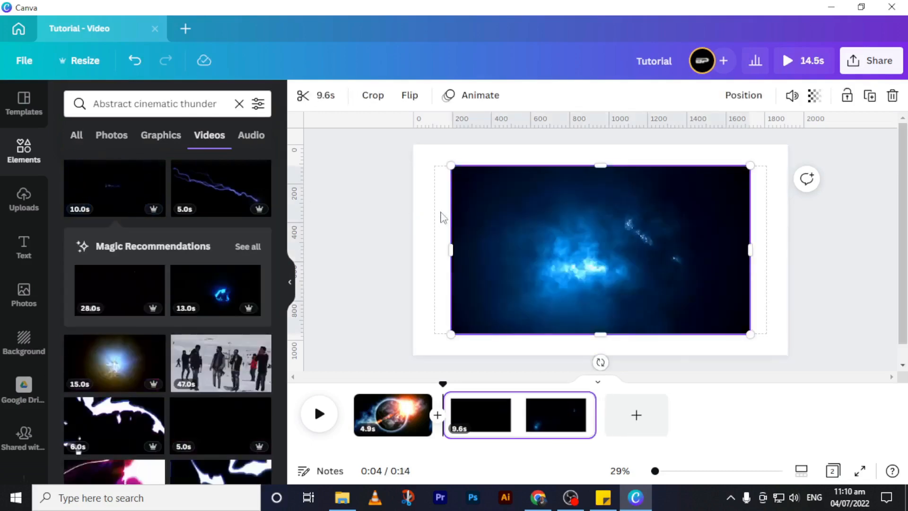
pyautogui.rightClick(511, 188)
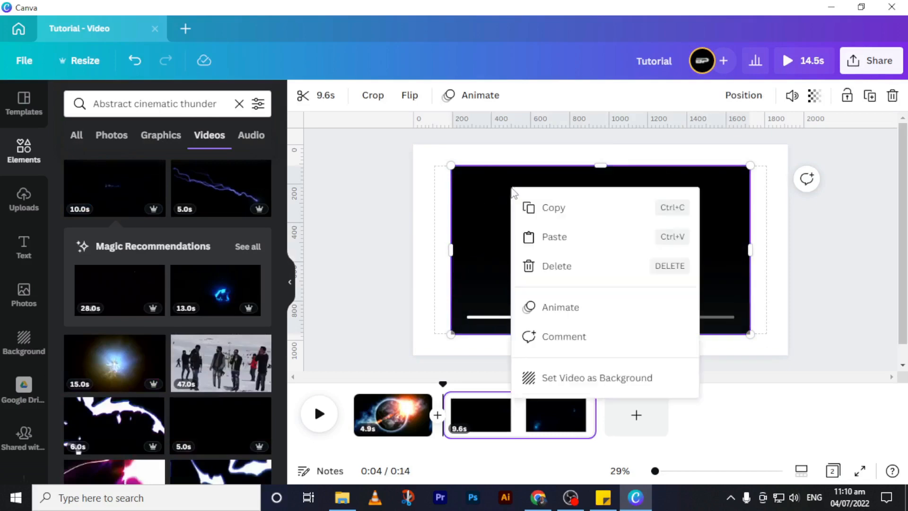
pyautogui.click(570, 376)
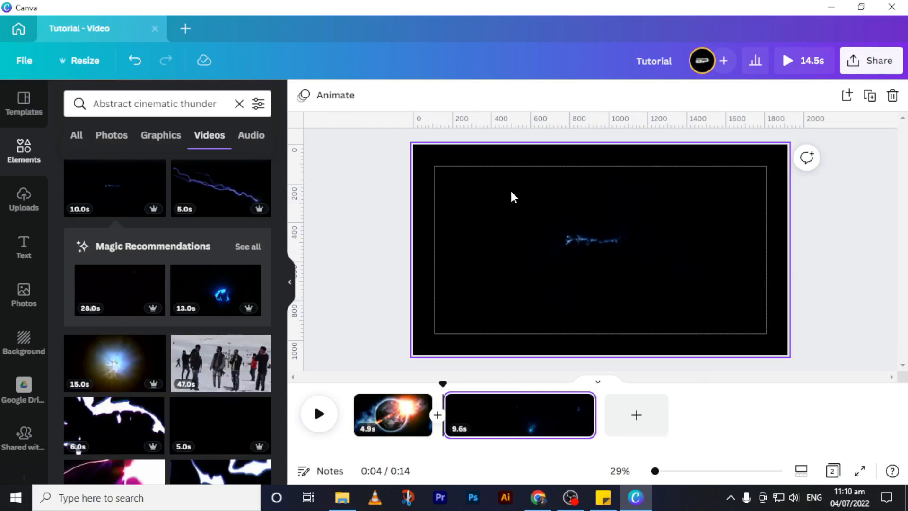
# Trim the thunder video on page 2 from both ends to a 1.5-second section near the clip's end
pyautogui.click(450, 180)
pyautogui.click(371, 101)
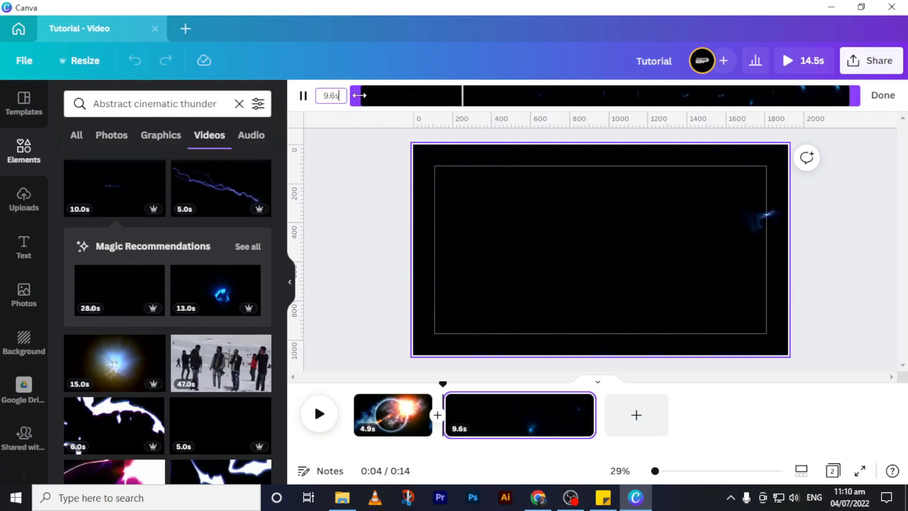
pyautogui.moveTo(360, 95); pyautogui.dragTo(722, 95)
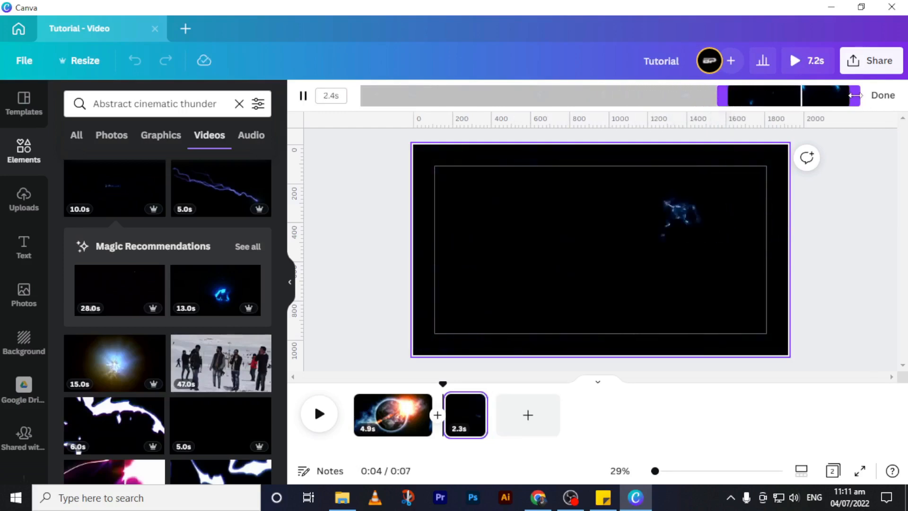
pyautogui.moveTo(854, 95); pyautogui.dragTo(816, 97)
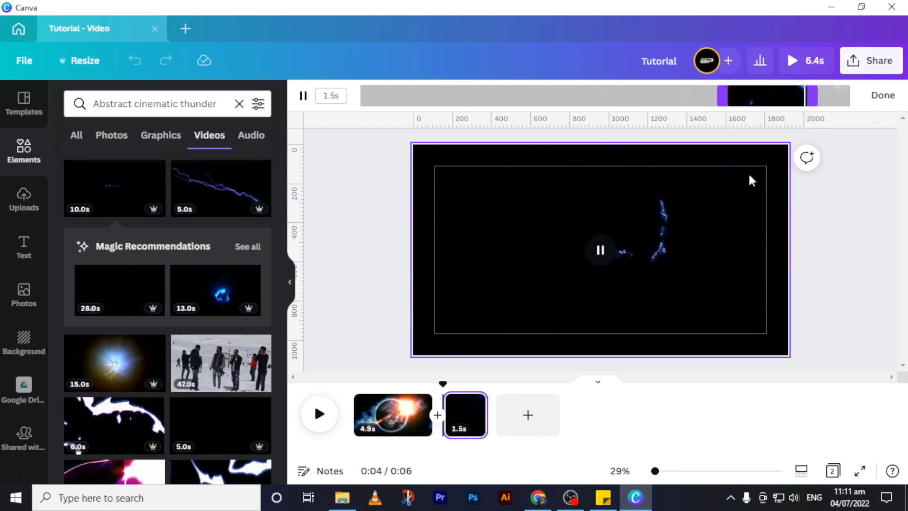
pyautogui.click(714, 210)
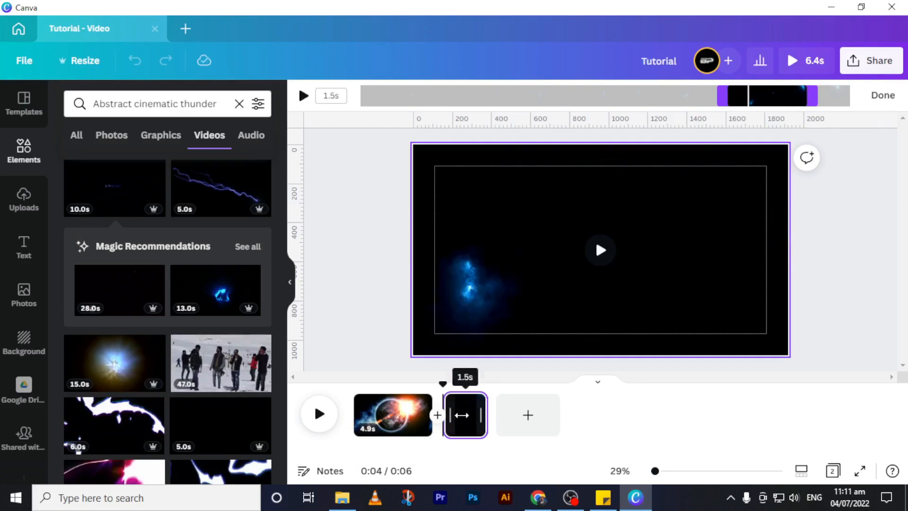
# Duplicate the 1.5-second thunder page four times
pyautogui.click(463, 420)
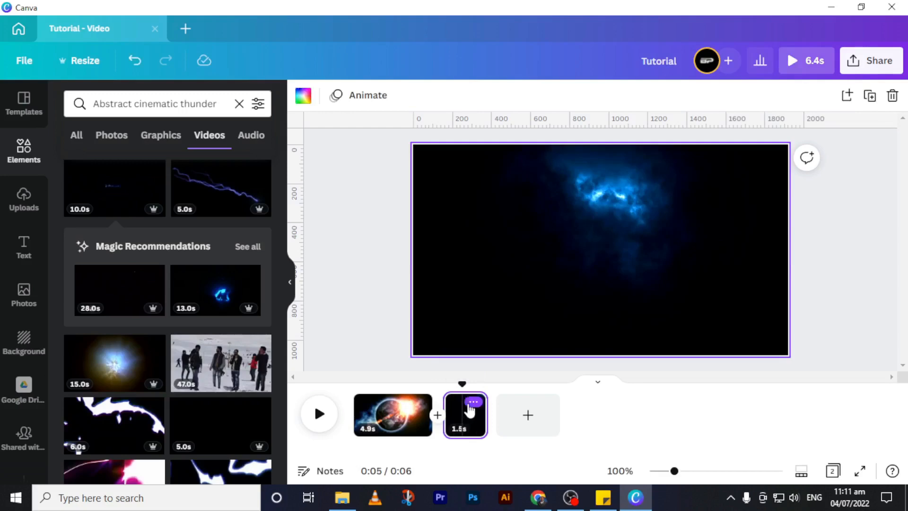
pyautogui.click(473, 402)
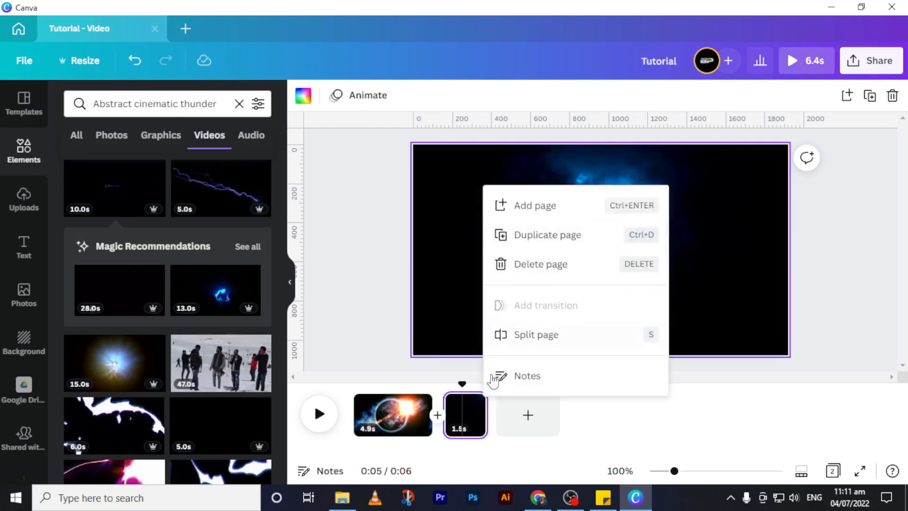
pyautogui.click(468, 425)
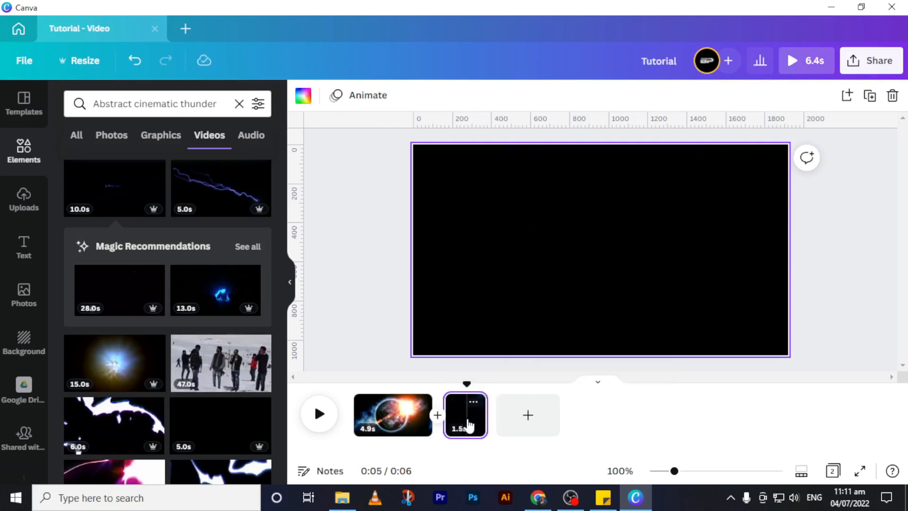
pyautogui.rightClick(469, 425)
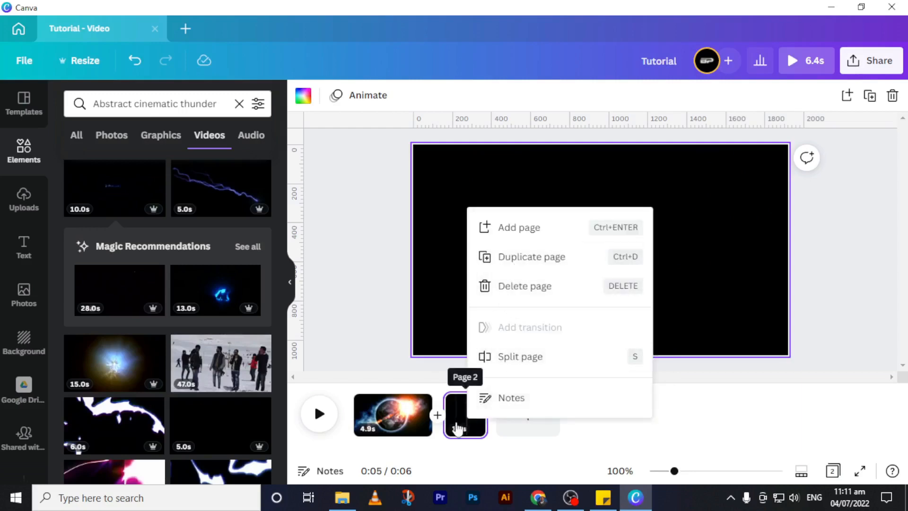
pyautogui.click(460, 430)
pyautogui.click(460, 429)
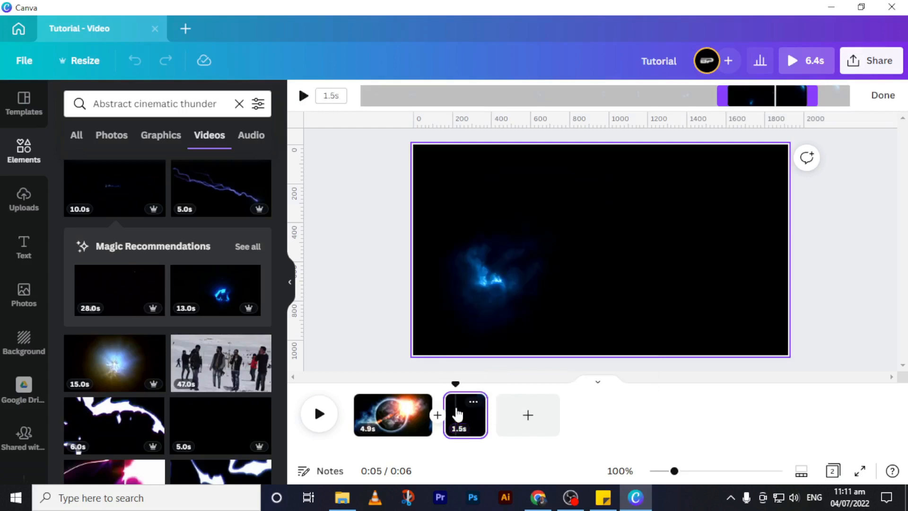
pyautogui.hotkey('ctrl', 'd')
pyautogui.hotkey('ctrl', 'd')
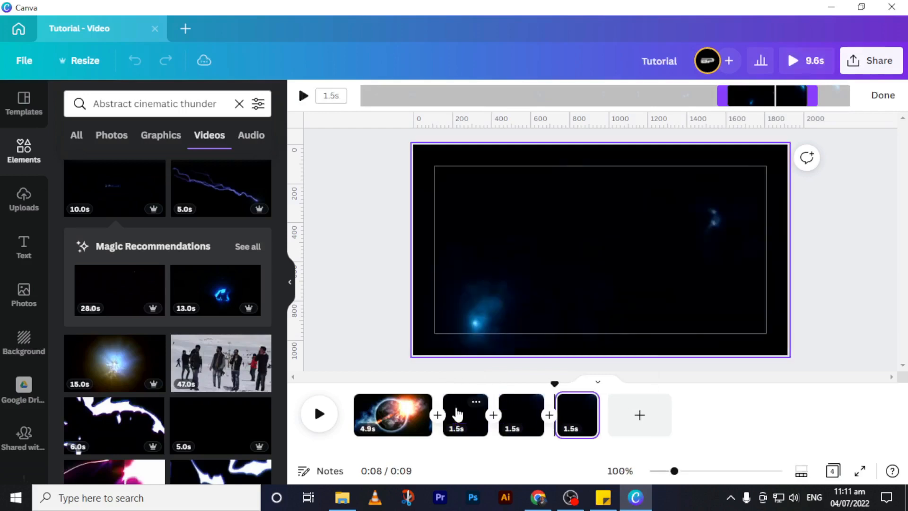
pyautogui.hotkey('ctrl', 'd')
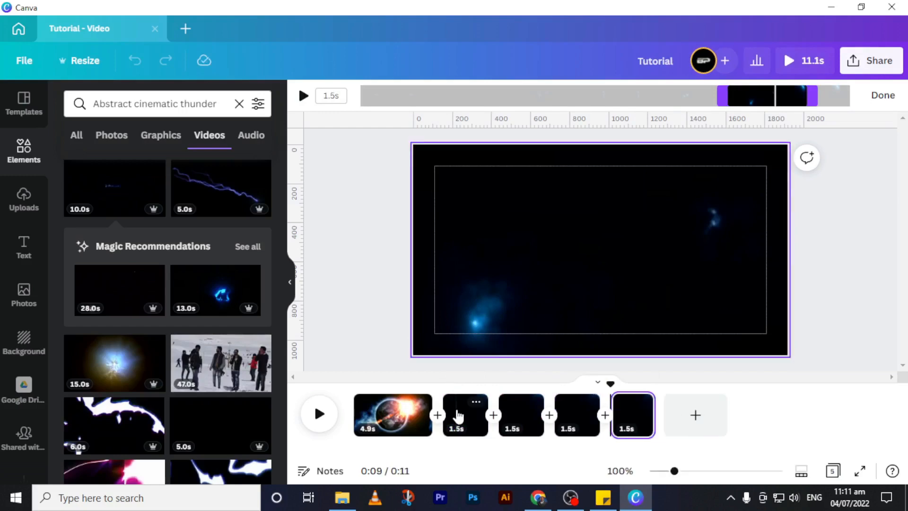
pyautogui.hotkey('ctrl', 'd')
pyautogui.click(473, 309)
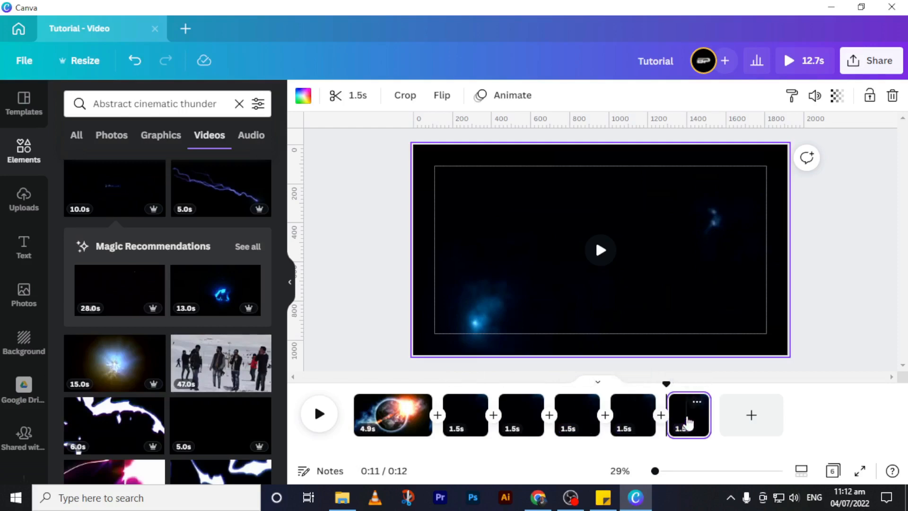
# Set the trim length of the thunder video on page 5 to 2.0 seconds
pyautogui.click(632, 426)
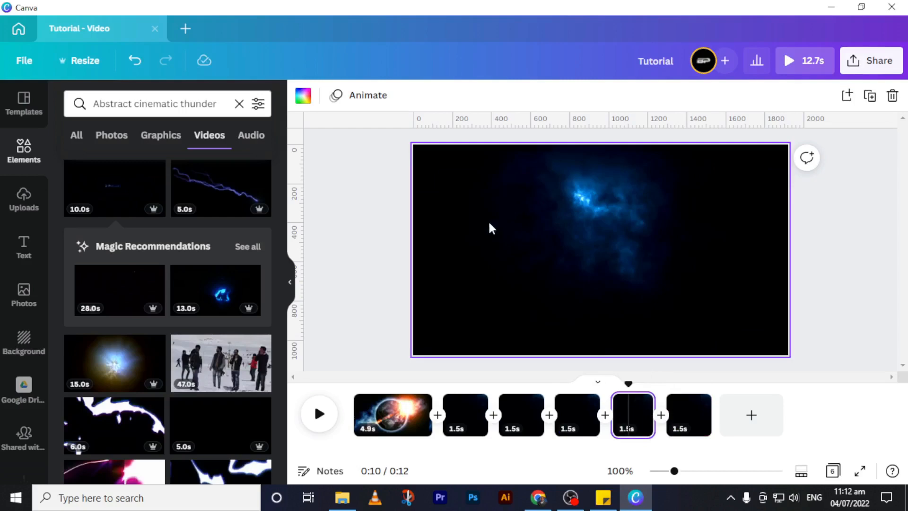
pyautogui.click(482, 199)
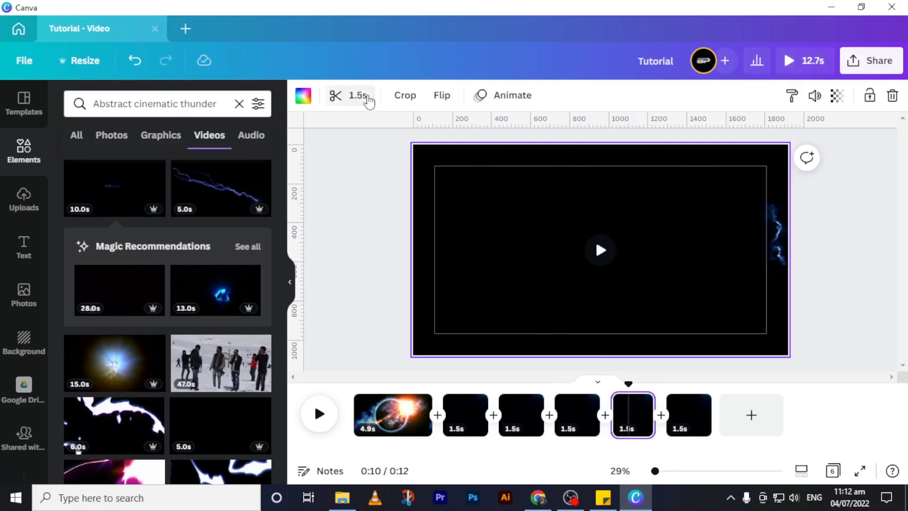
pyautogui.click(365, 95)
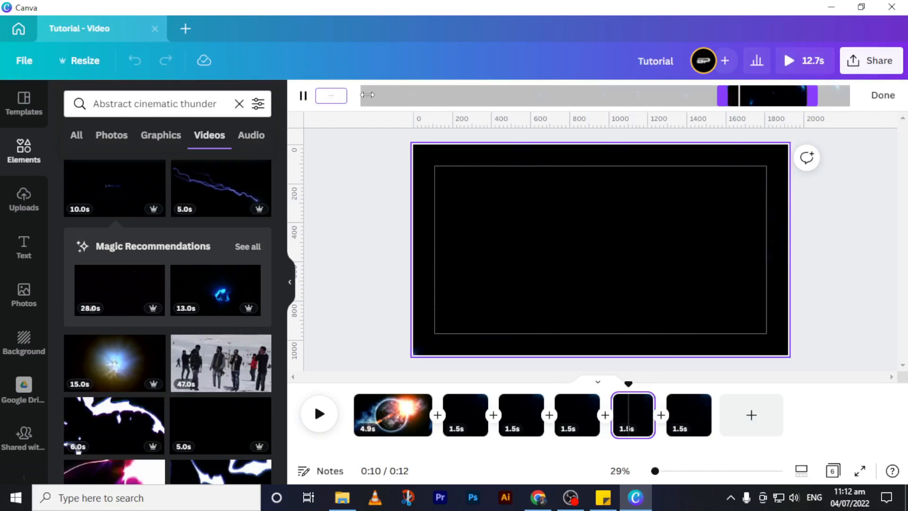
pyautogui.press('Return')
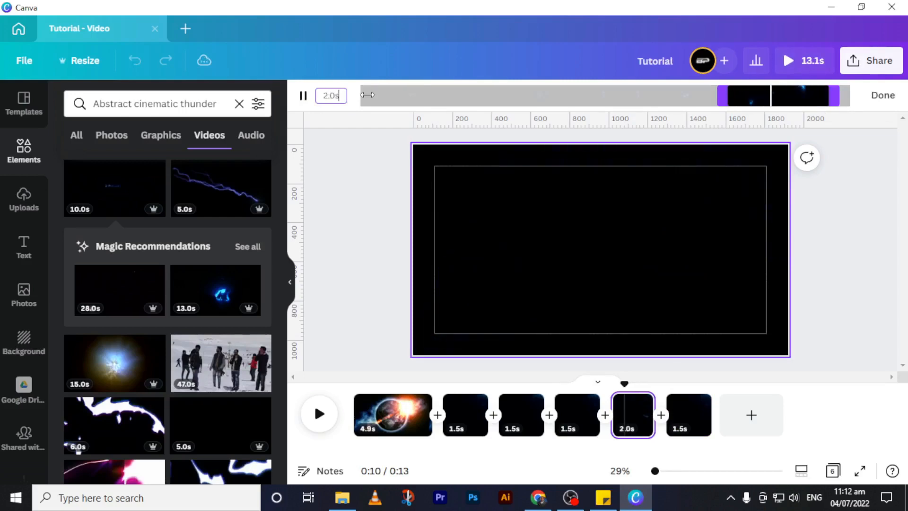
# Set the trim length of the thunder video on the last page to 3.0 seconds
pyautogui.click(696, 426)
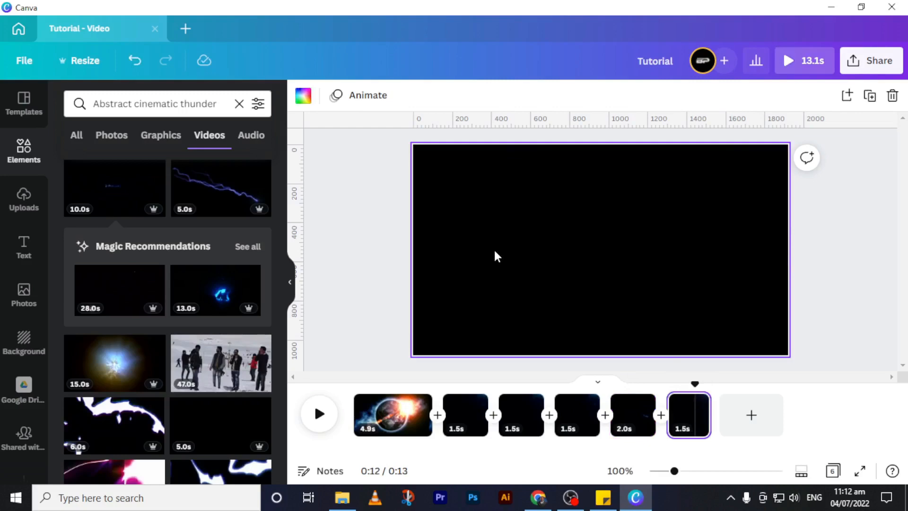
pyautogui.click(473, 244)
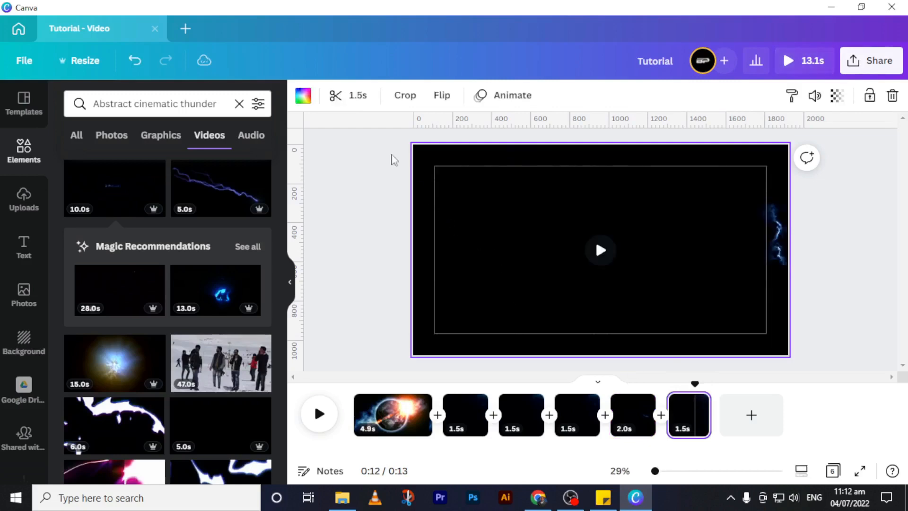
pyautogui.click(362, 97)
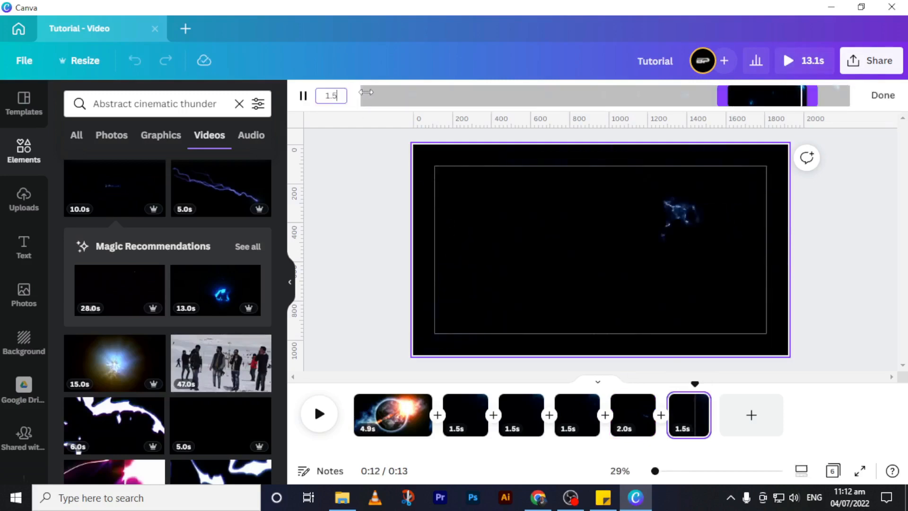
pyautogui.press('BackSpace')
pyautogui.press('BackSpace')
pyautogui.press('BackSpace')
pyautogui.write('3')
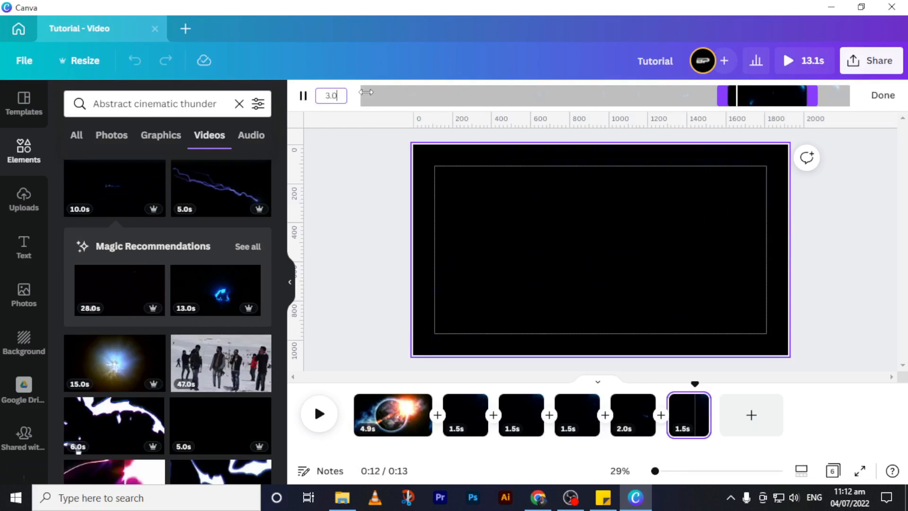
pyautogui.press('Return')
pyautogui.click(473, 249)
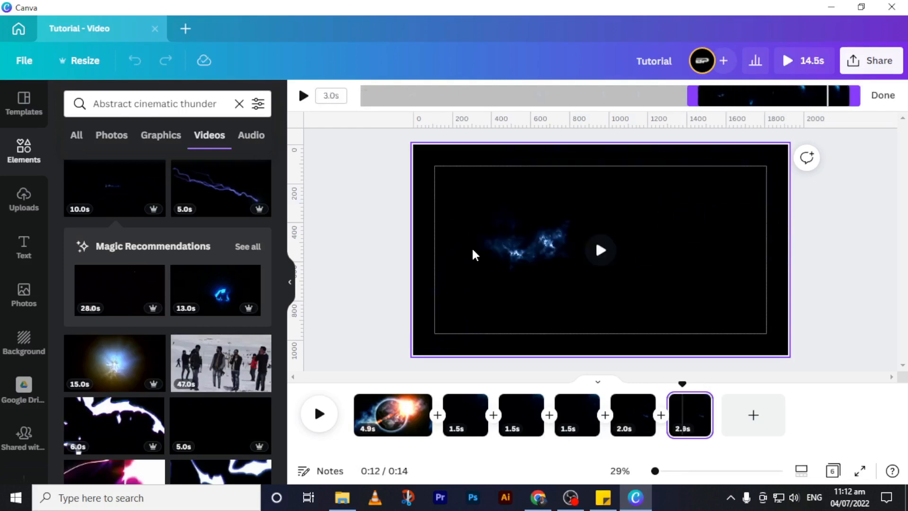
# Close the trim of the last thunder page and add two blank pages at the end of the video
pyautogui.click(694, 430)
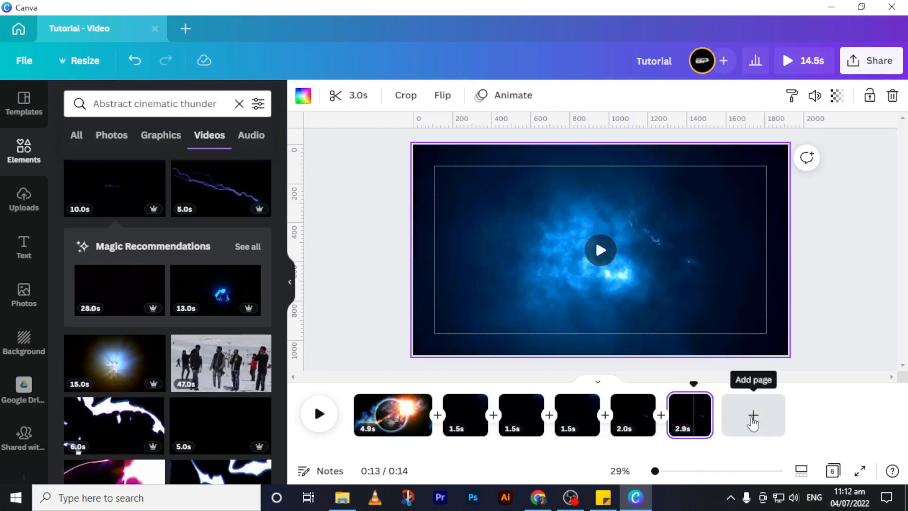
pyautogui.click(753, 423)
pyautogui.click(827, 423)
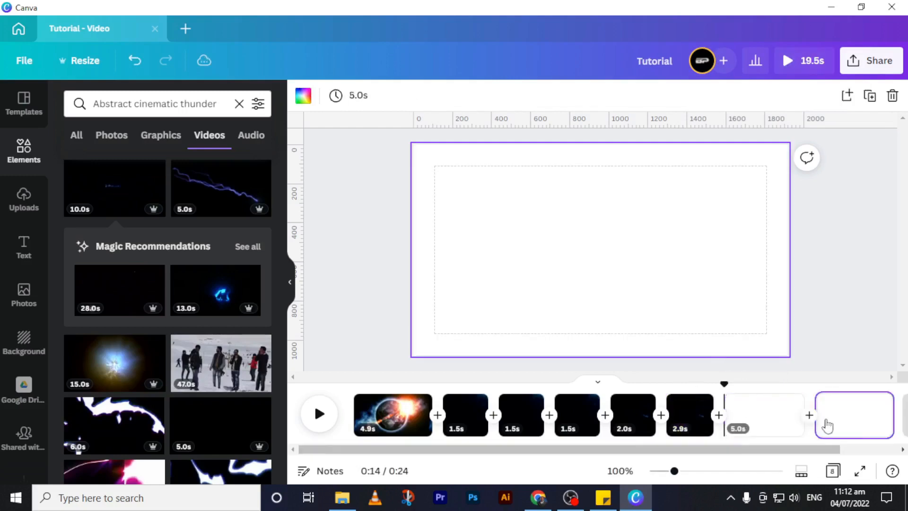
# Select blank page 7 and search the elements for "cinematic background", limited to videos
pyautogui.click(730, 420)
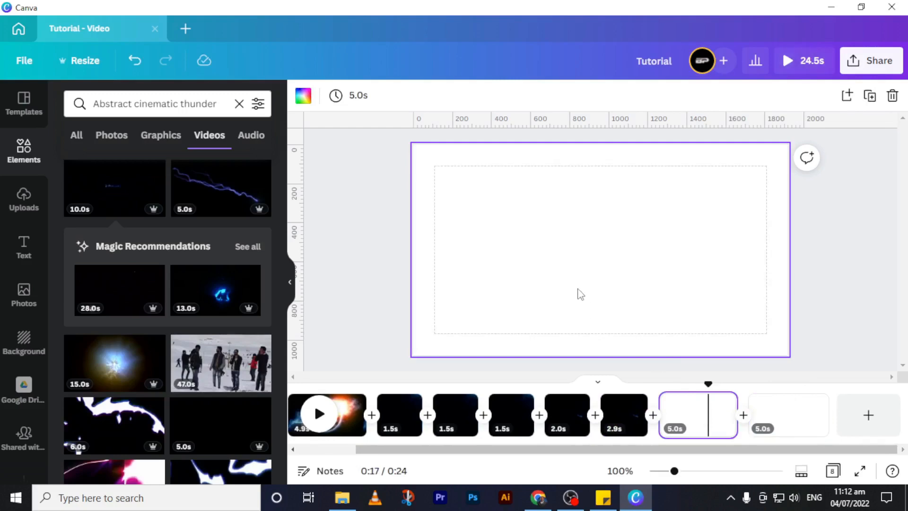
pyautogui.click(24, 156)
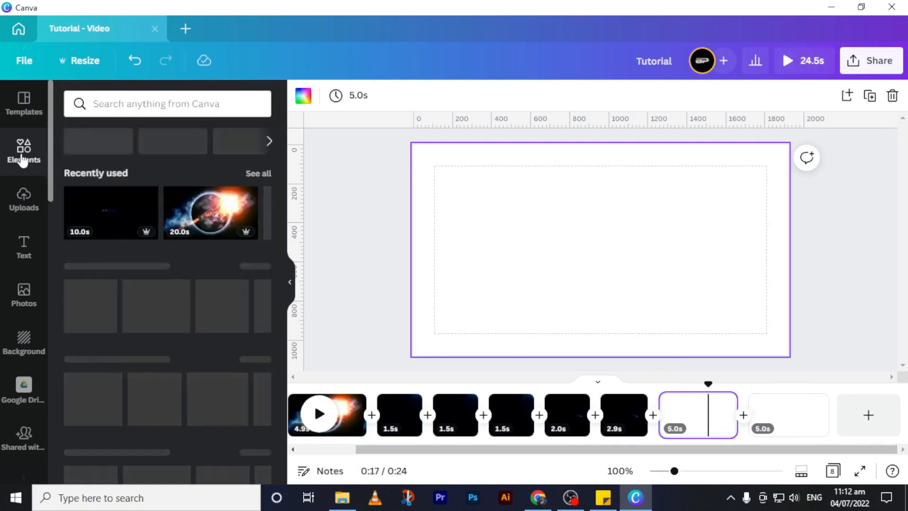
pyautogui.click(183, 105)
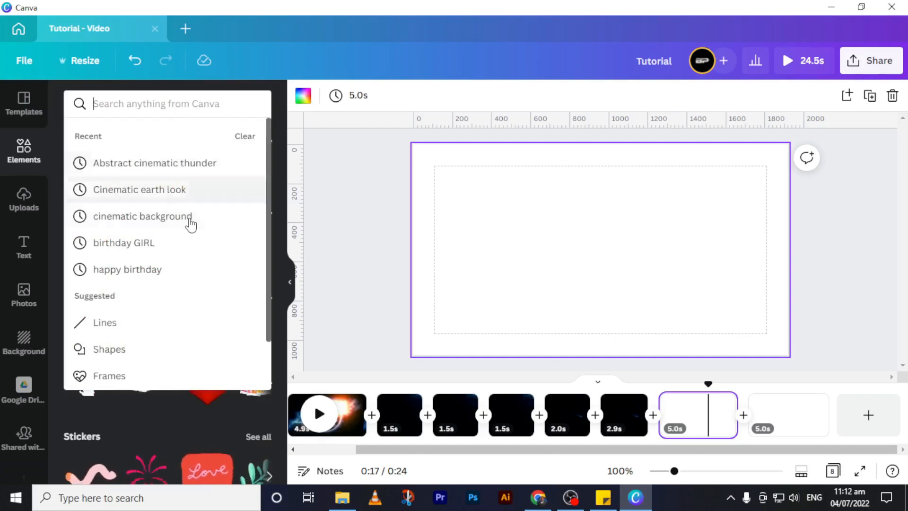
pyautogui.click(170, 222)
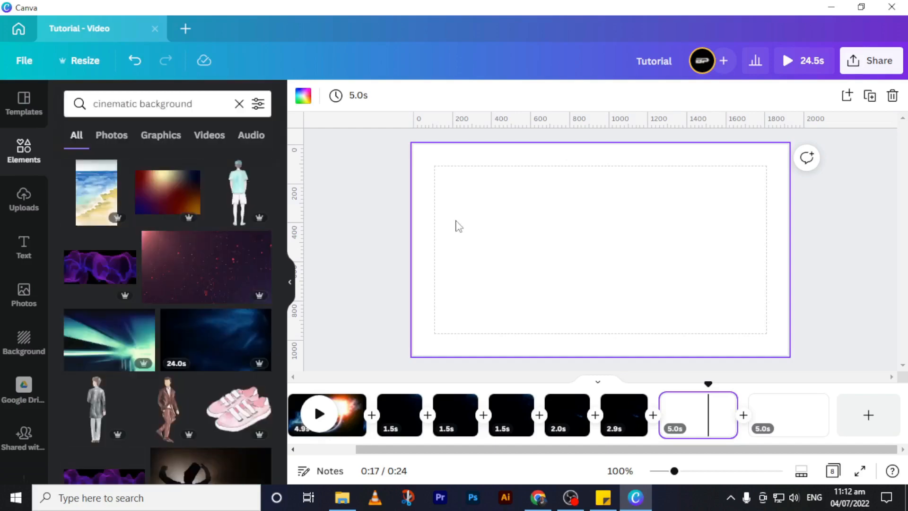
pyautogui.click(222, 139)
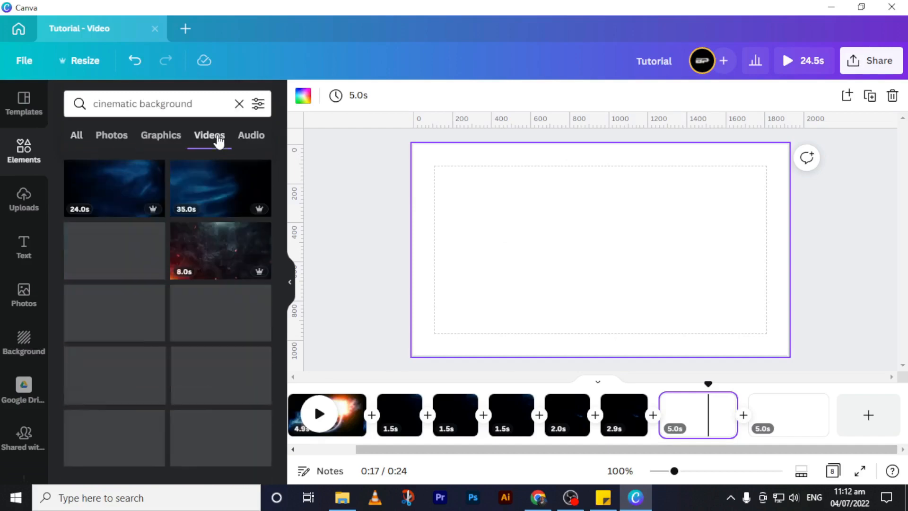
# Add the 8.0-second dark smoke video with red embers to page 7 and set it as the background
pyautogui.click(213, 250)
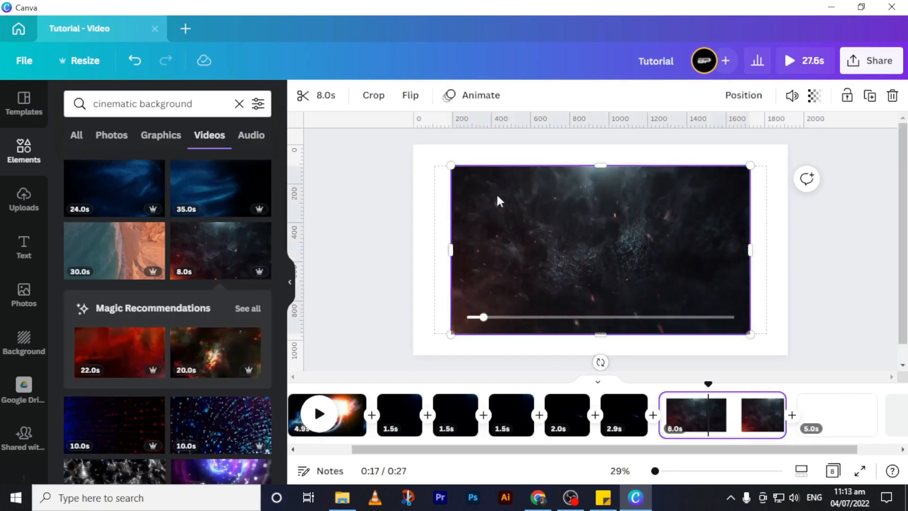
pyautogui.rightClick(493, 211)
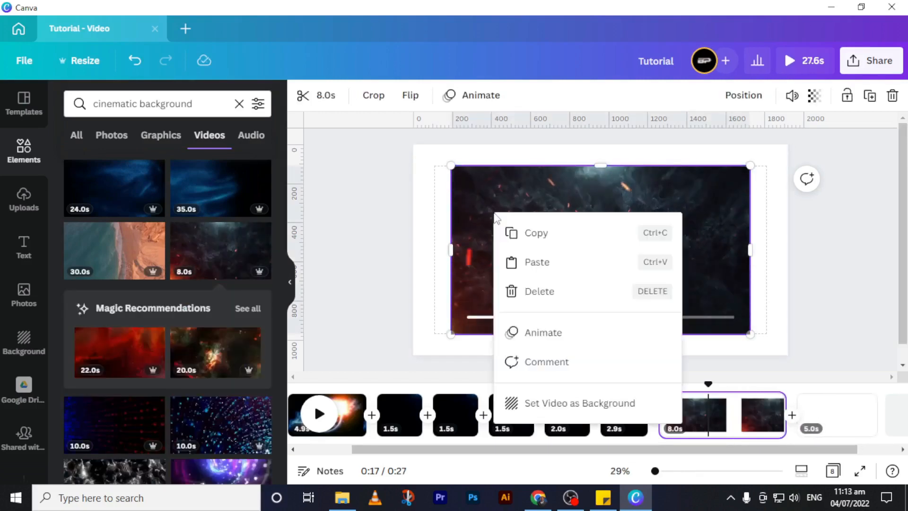
pyautogui.click(552, 403)
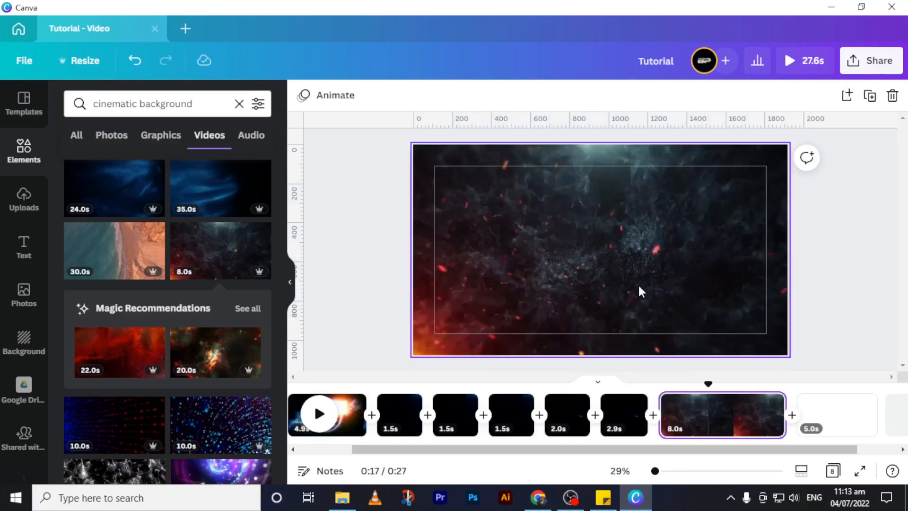
# Add the same 8.0-second ember video to blank page 8 and set it as that page's background
pyautogui.click(834, 428)
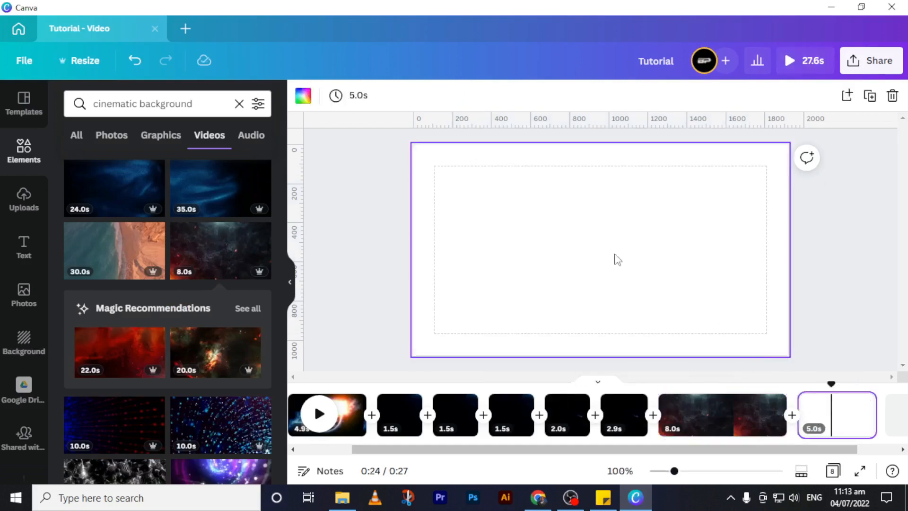
pyautogui.click(212, 251)
pyautogui.rightClick(556, 225)
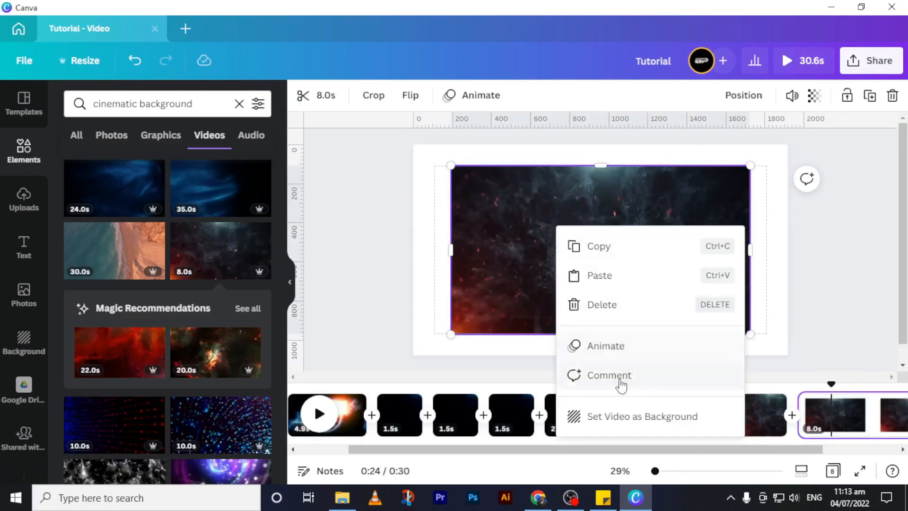
pyautogui.click(615, 418)
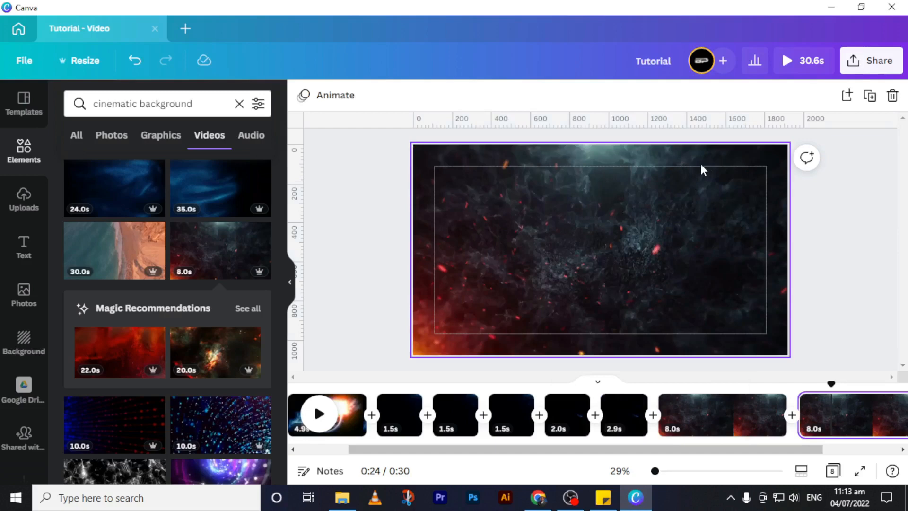
# Set the trim length of the ember background video on page 7 to 0.2 seconds
pyautogui.click(726, 426)
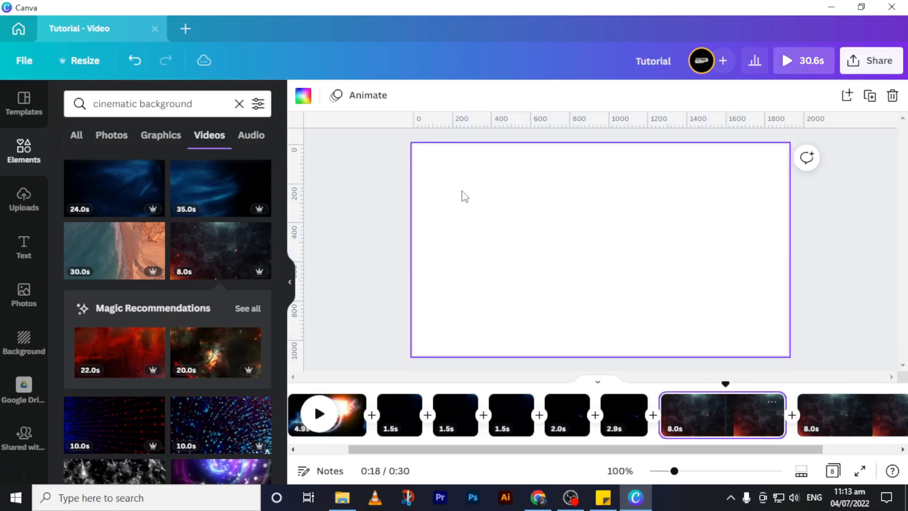
pyautogui.doubleClick(595, 238)
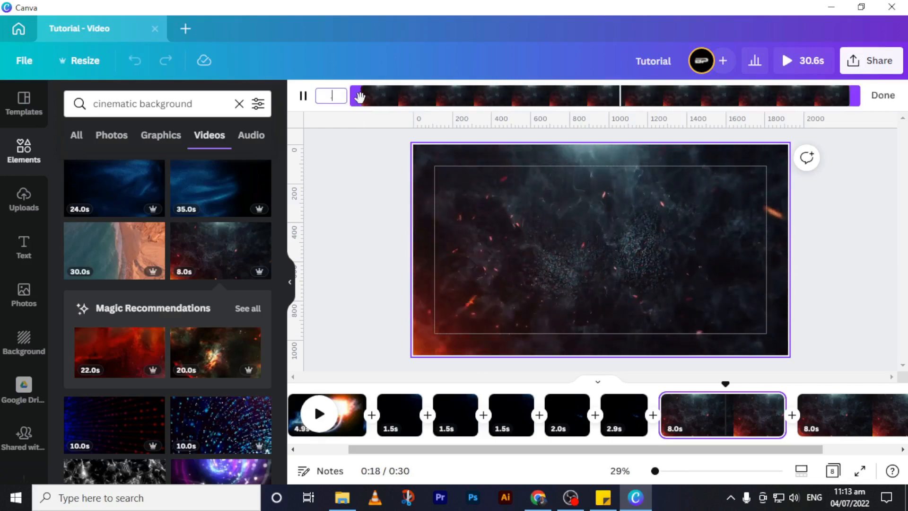
pyautogui.write('0.2')
pyautogui.press('Return')
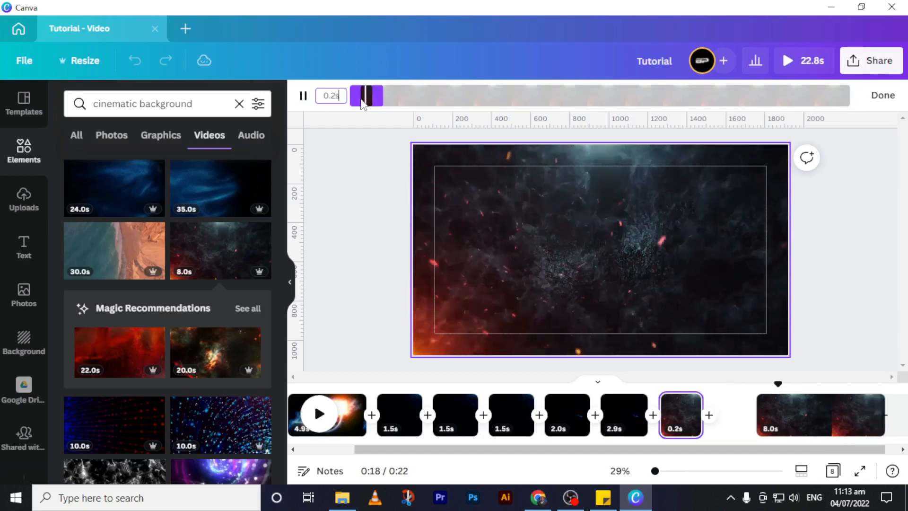
# Set the trim length of the ember background video on page 8 to 5.0 seconds
pyautogui.click(753, 416)
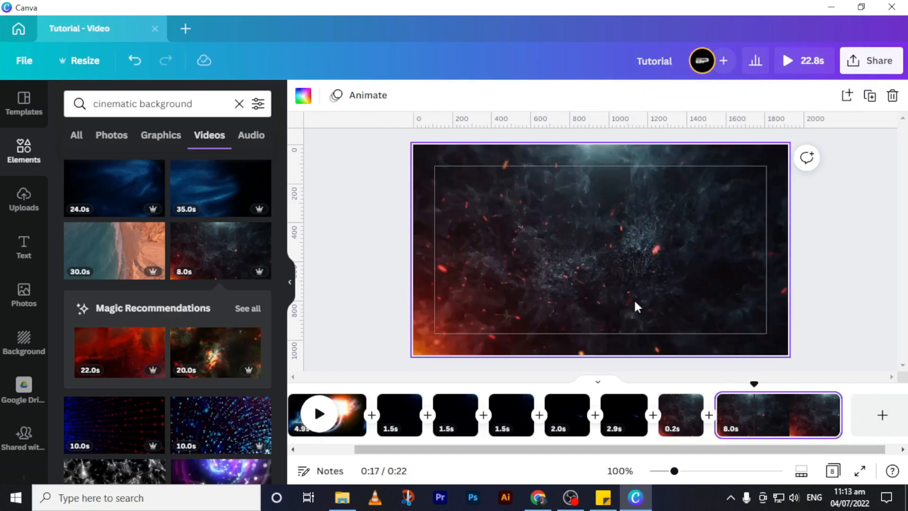
pyautogui.click(636, 306)
pyautogui.click(358, 100)
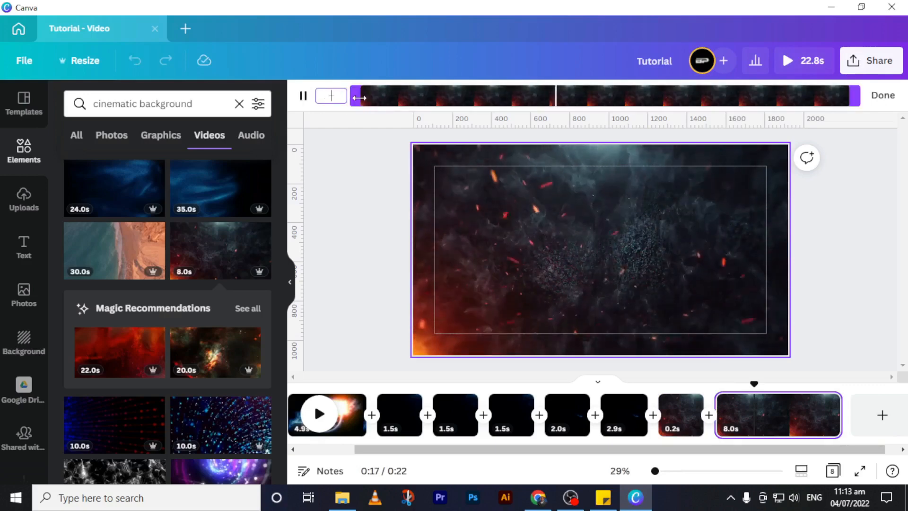
pyautogui.write('5')
pyautogui.press('Return')
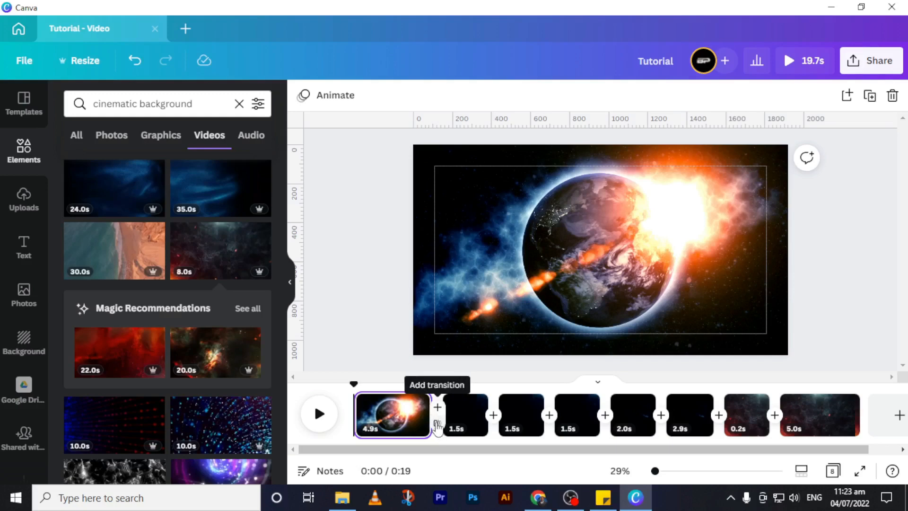
# Add a Circle Wipe transition after the first and second pages, and apply it between all pages
pyautogui.click(436, 425)
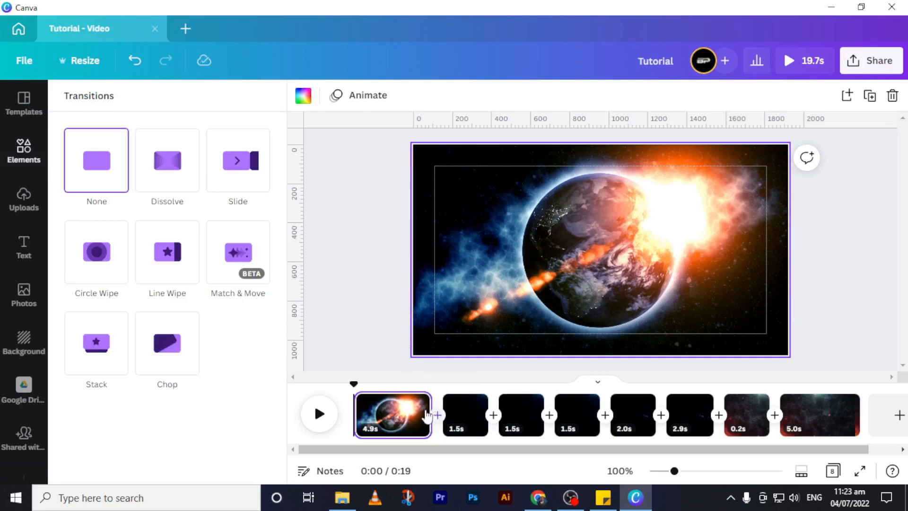
pyautogui.click(93, 271)
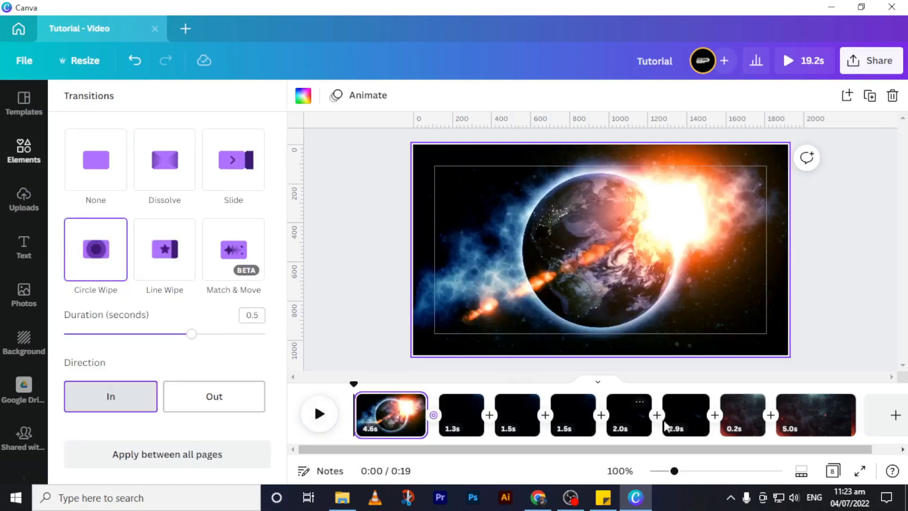
pyautogui.click(490, 425)
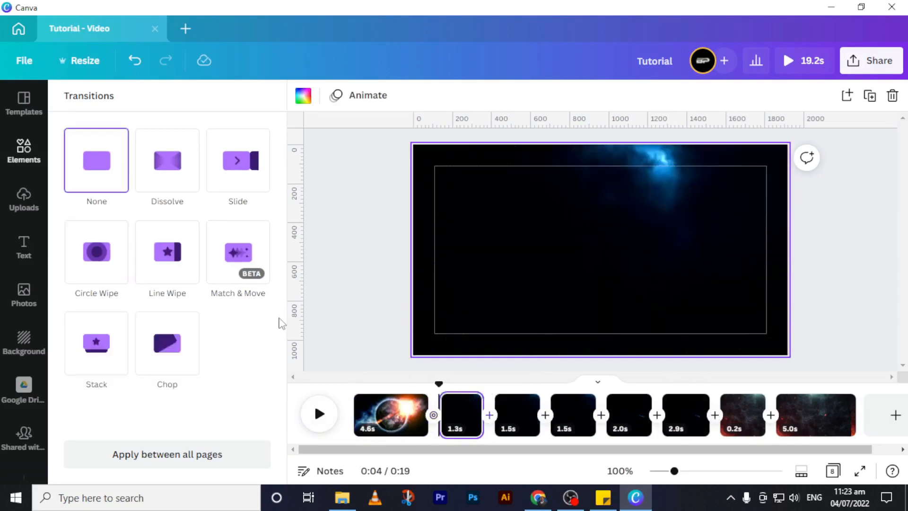
pyautogui.click(98, 265)
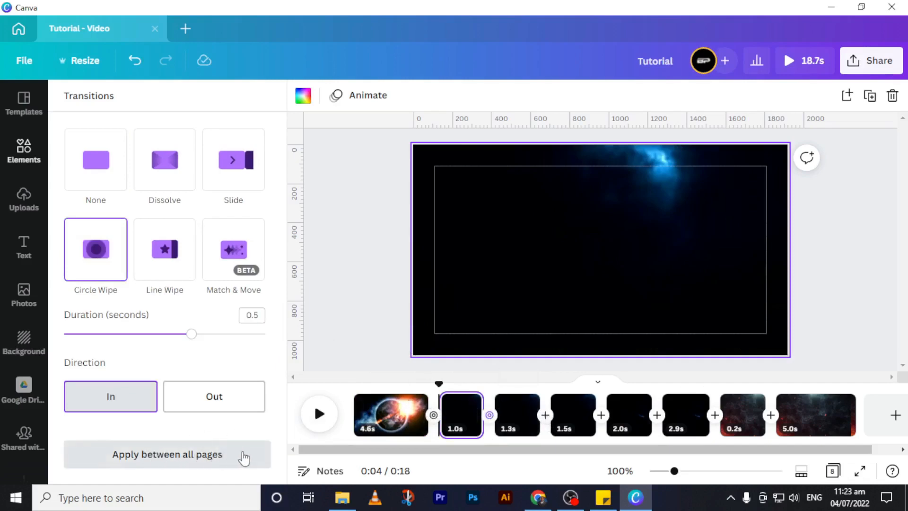
pyautogui.click(164, 458)
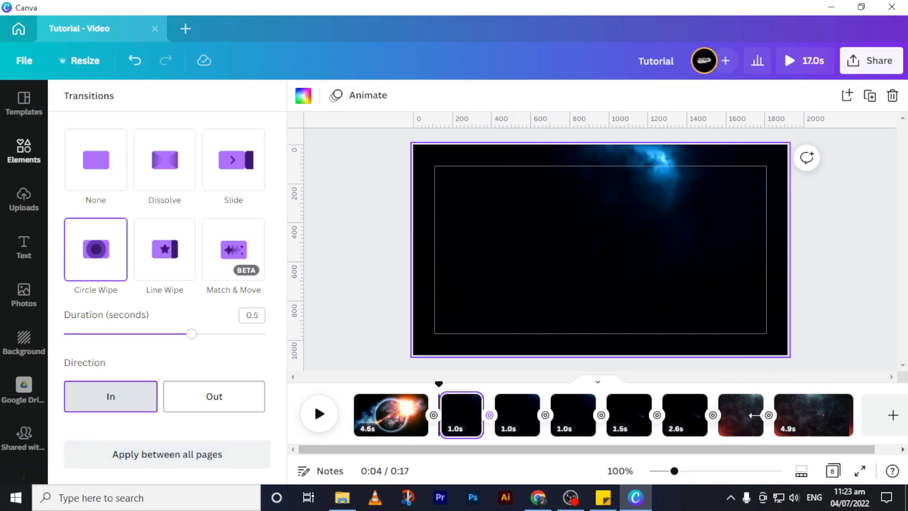
# Change the transitions before and after the 0.2-second ember page to Dissolve and return the playhead to the start
pyautogui.click(713, 424)
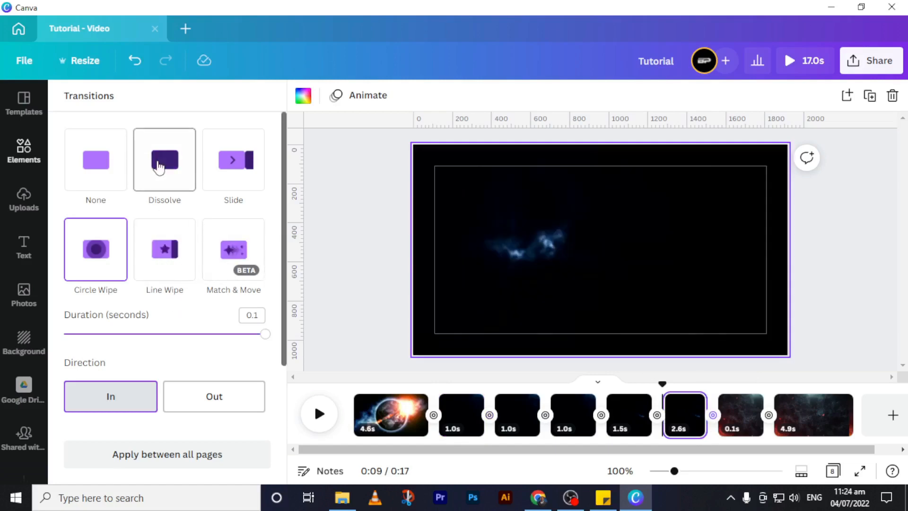
pyautogui.click(158, 167)
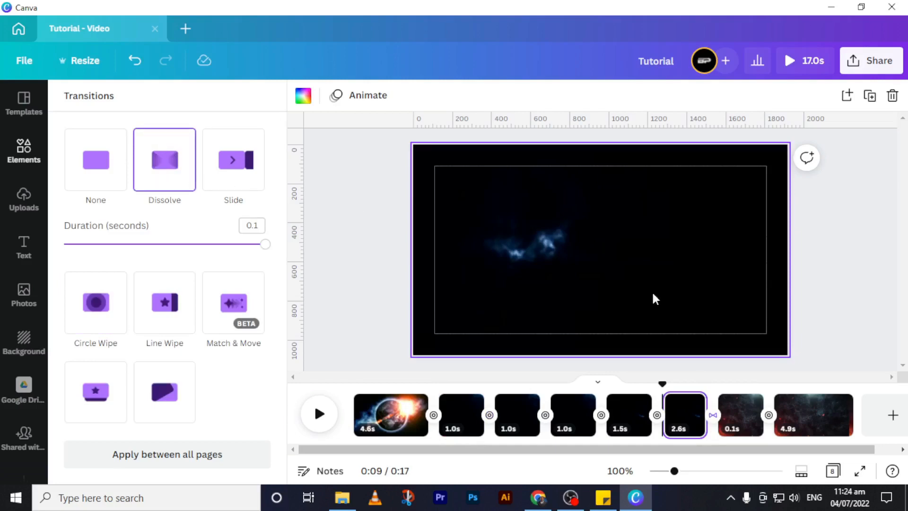
pyautogui.click(768, 423)
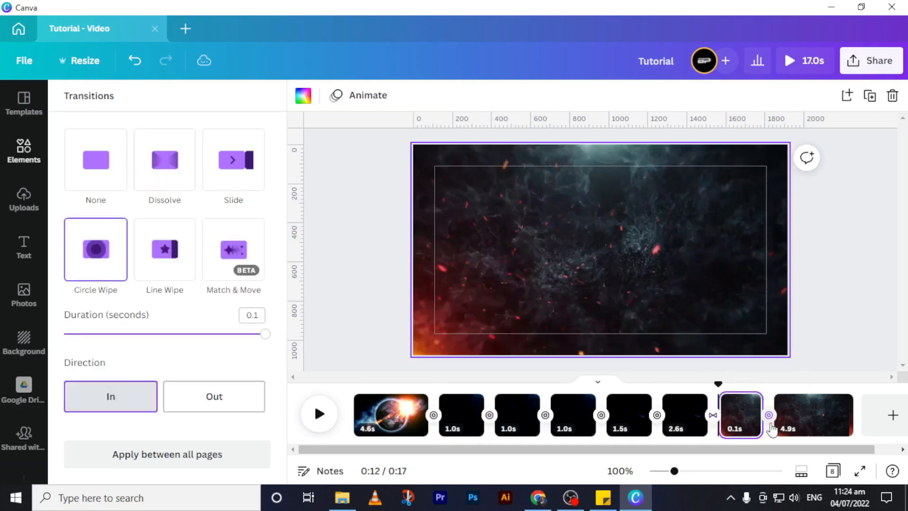
pyautogui.click(165, 167)
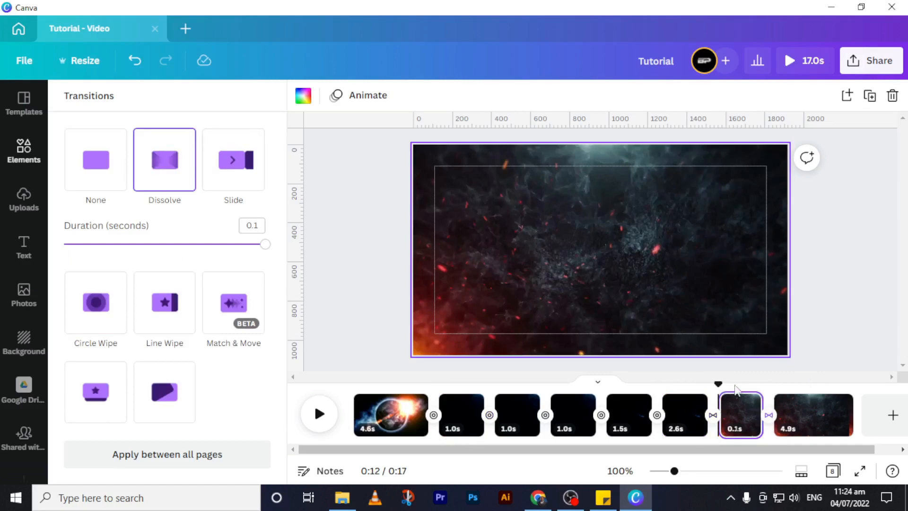
pyautogui.moveTo(718, 381); pyautogui.dragTo(355, 382)
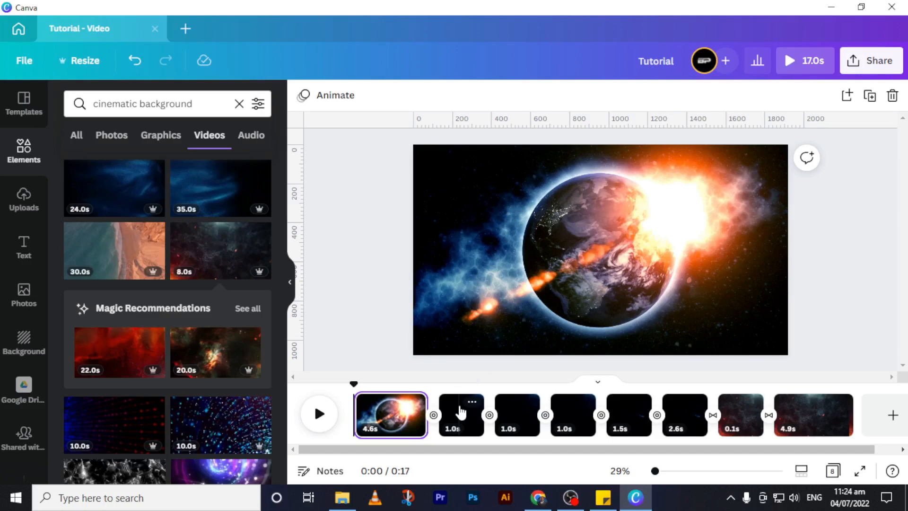
# Switch to Chrome and review the YouTube results for no-copyright cinematic intro and typewriter sound effects
pyautogui.moveTo(544, 493)
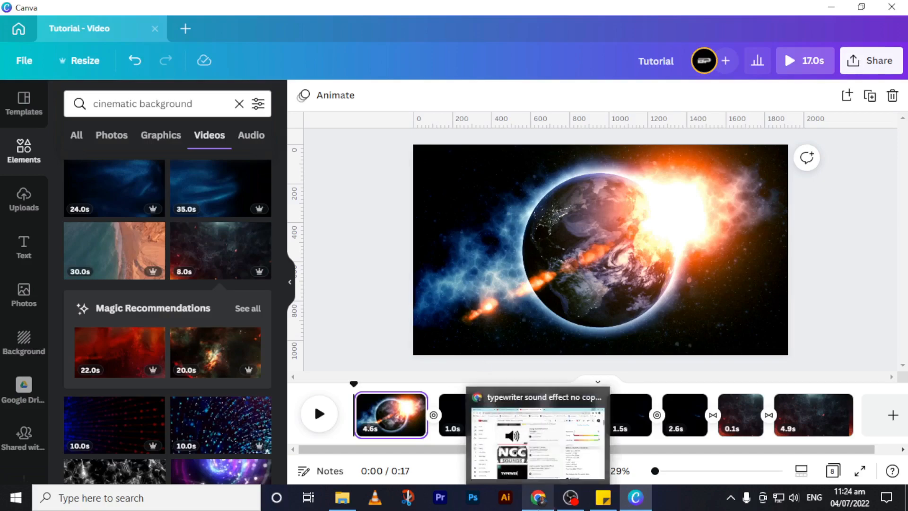
pyautogui.click(543, 466)
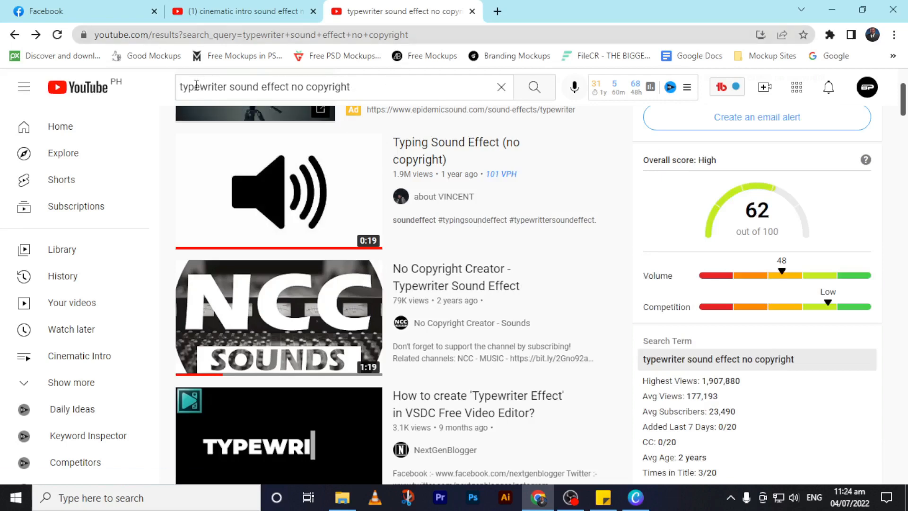
pyautogui.click(241, 11)
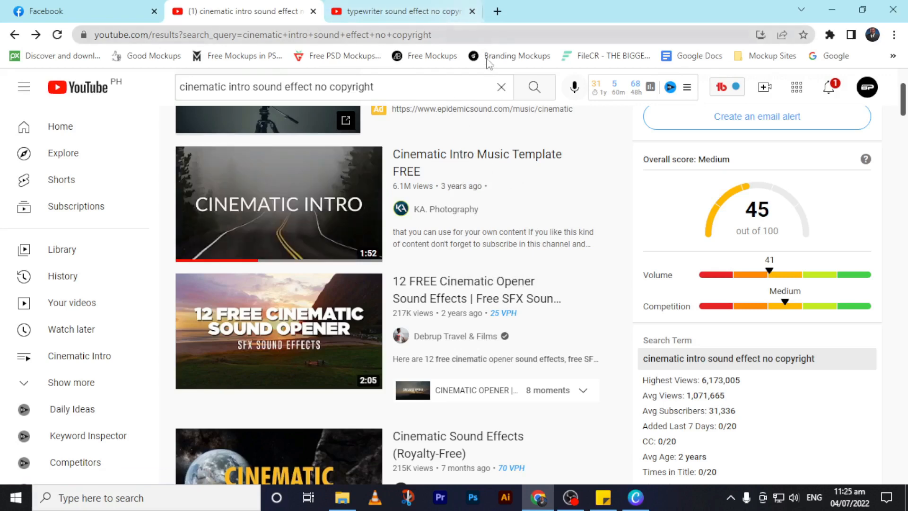
pyautogui.click(399, 14)
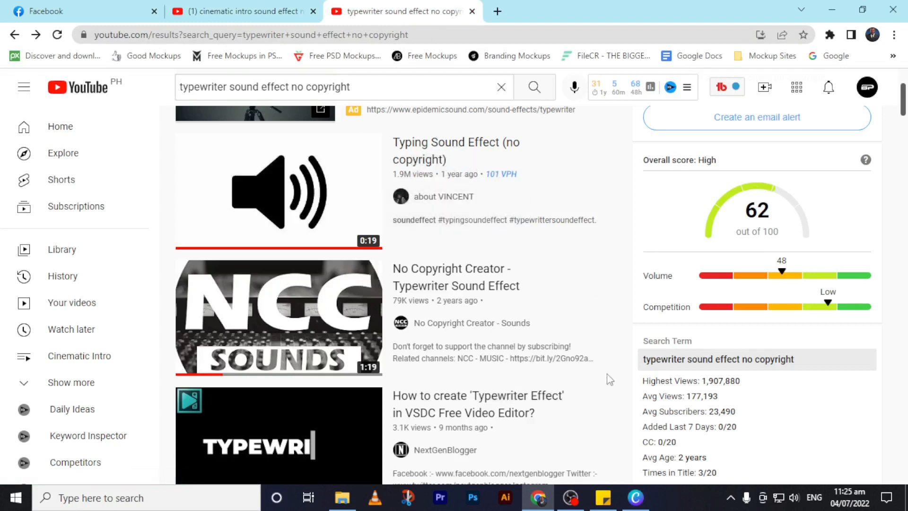
# Switch back to Canva and add the uploaded Cinematic_Intro_Music_Template audio to the video
pyautogui.moveTo(644, 500)
pyautogui.click(646, 455)
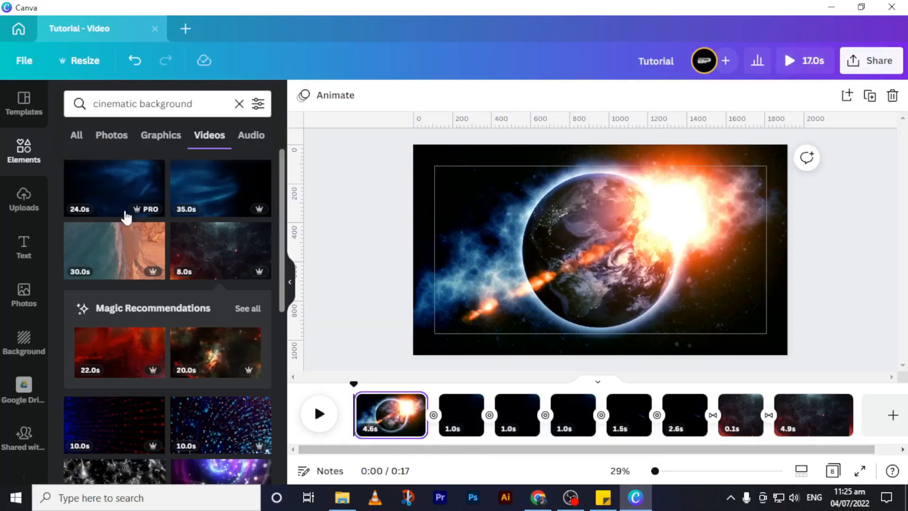
pyautogui.click(27, 202)
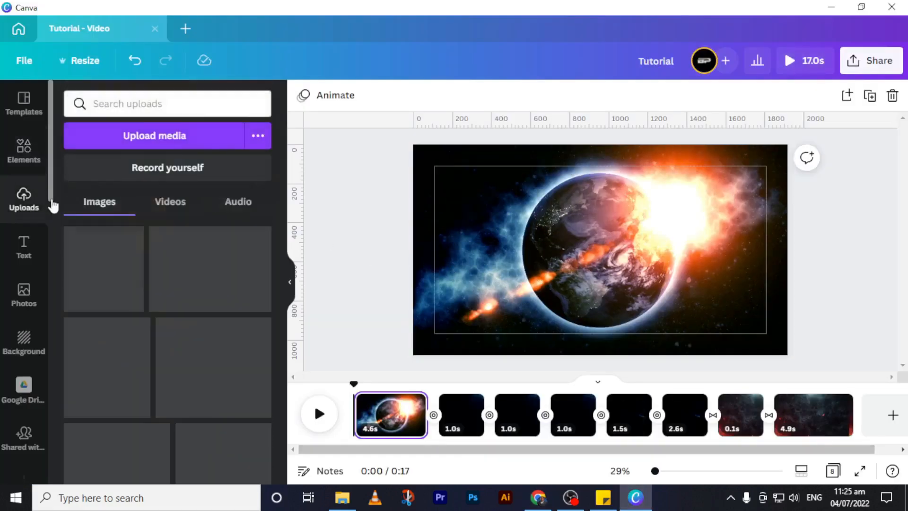
pyautogui.click(237, 207)
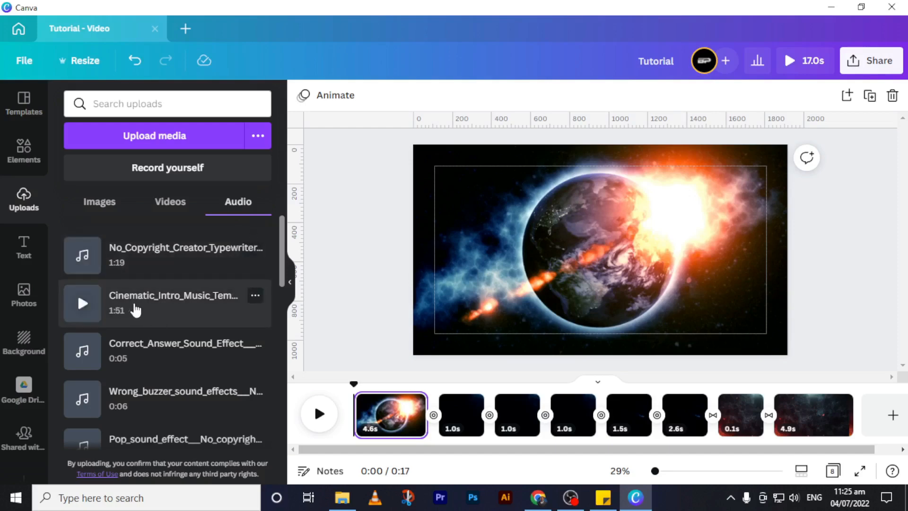
pyautogui.click(147, 312)
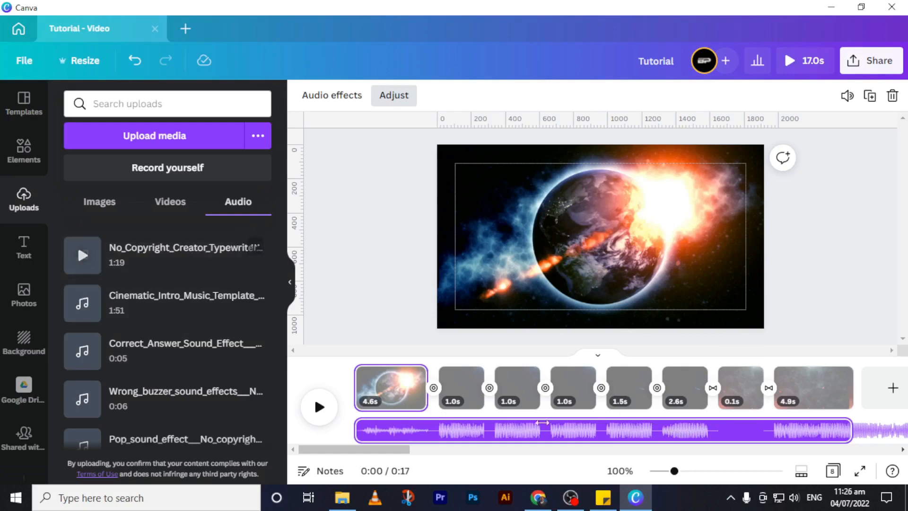
# Adjust the cinematic music track by shifting its waveform so a later section plays under the video
pyautogui.rightClick(691, 434)
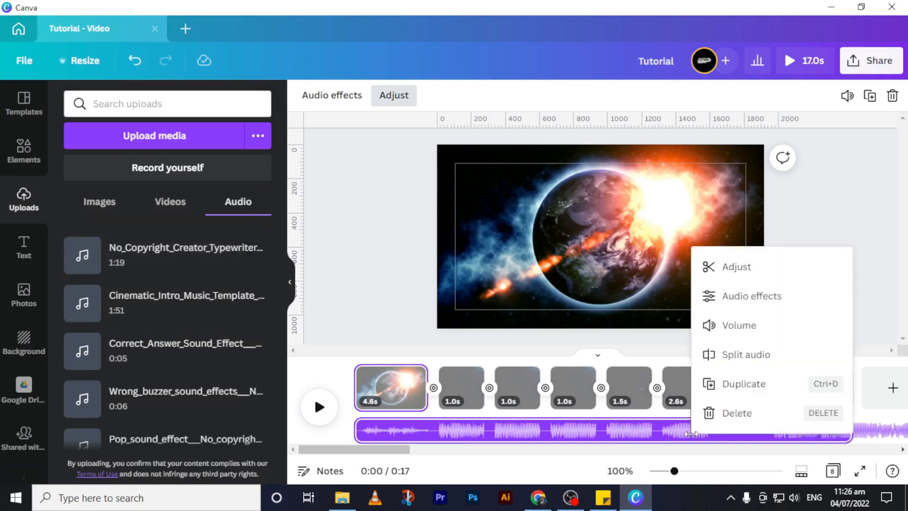
pyautogui.click(755, 267)
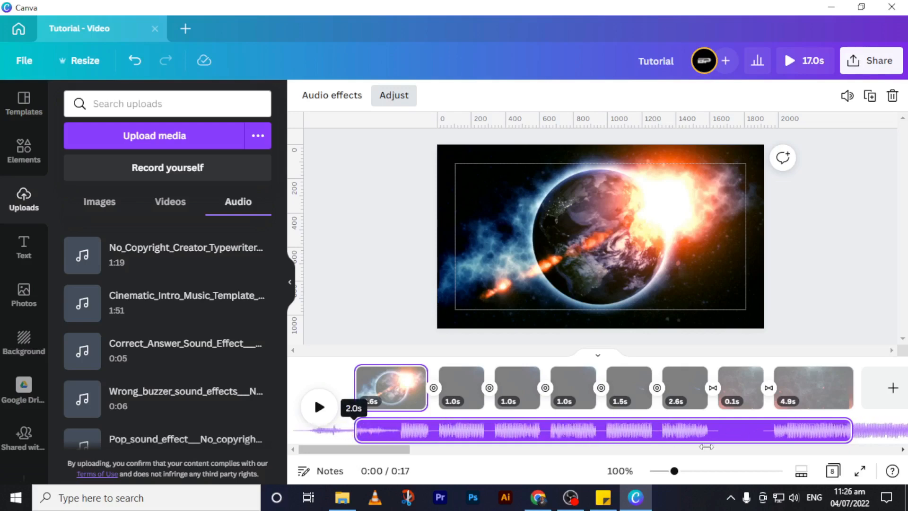
pyautogui.moveTo(547, 441); pyautogui.dragTo(397, 434)
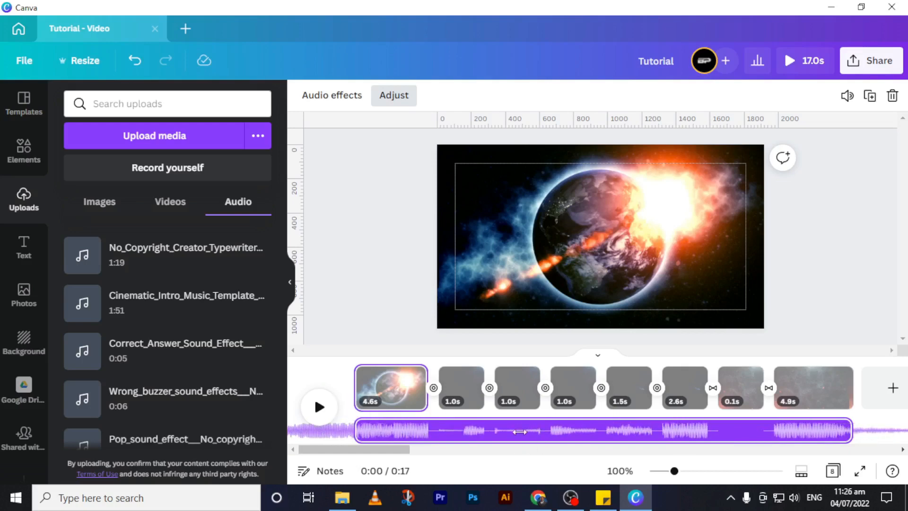
pyautogui.moveTo(501, 436); pyautogui.dragTo(426, 432)
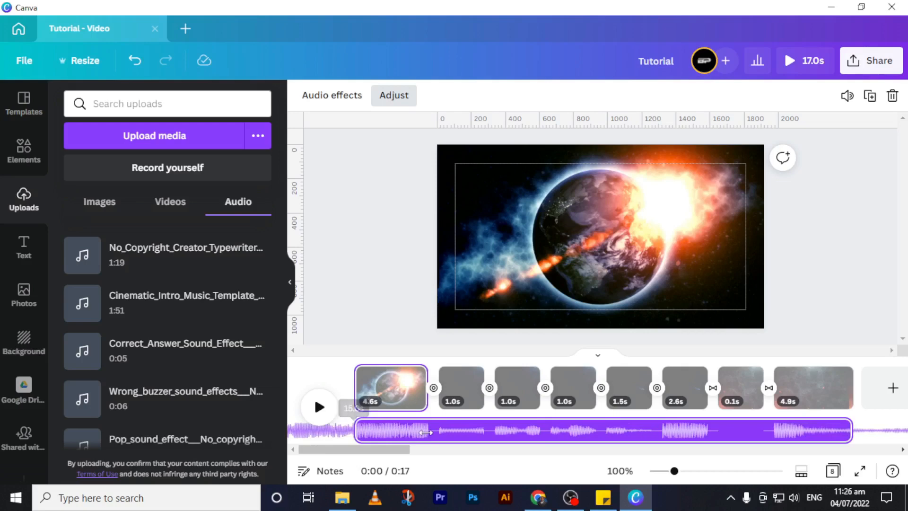
# Examine the music track's volume setting and its other audio options
pyautogui.click(848, 96)
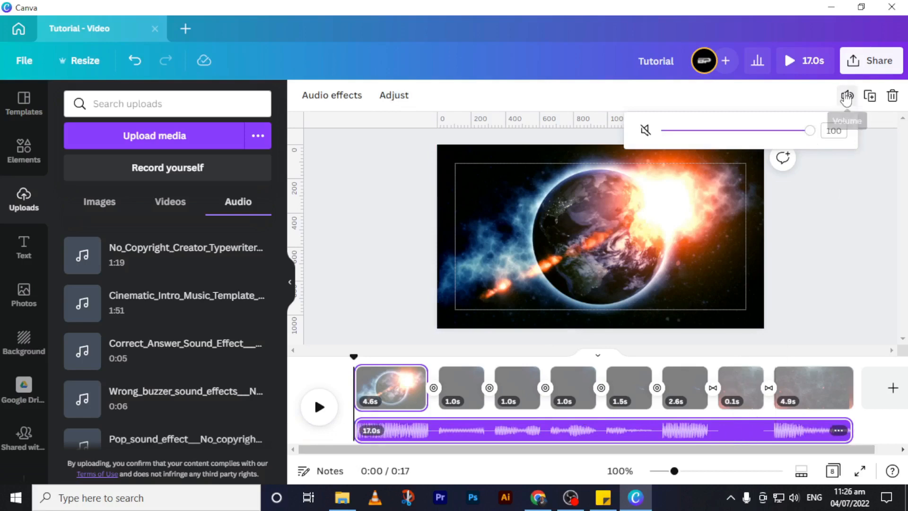
pyautogui.moveTo(810, 132)
pyautogui.mouseDown()
pyautogui.moveTo(710, 131)
pyautogui.moveTo(808, 131)
pyautogui.mouseUp()
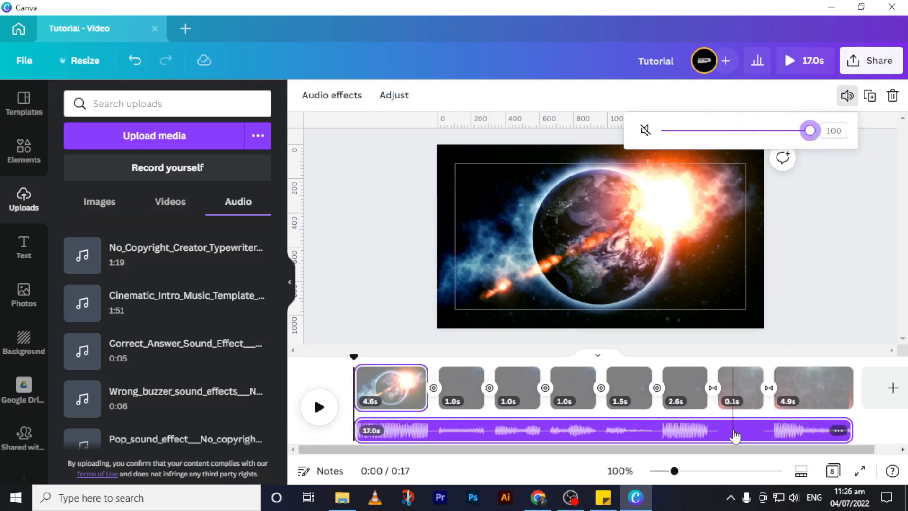
pyautogui.click(735, 431)
pyautogui.rightClick(736, 435)
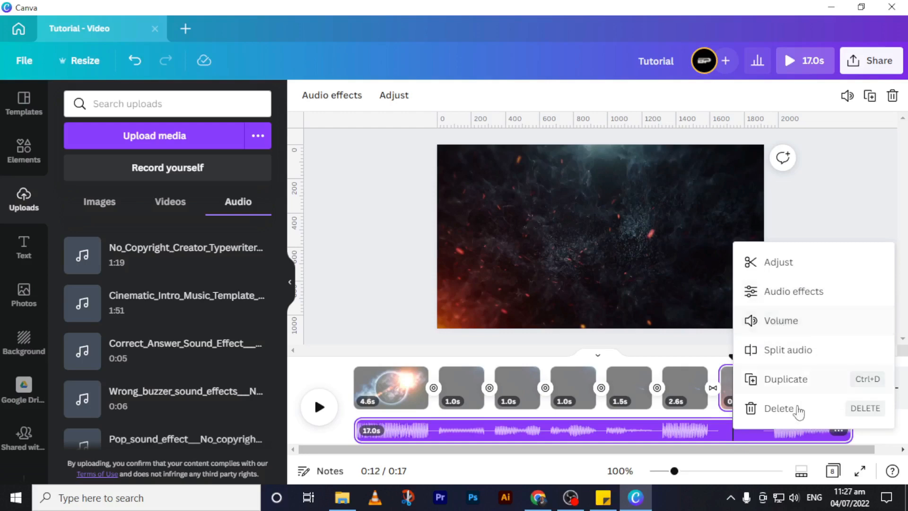
pyautogui.click(788, 435)
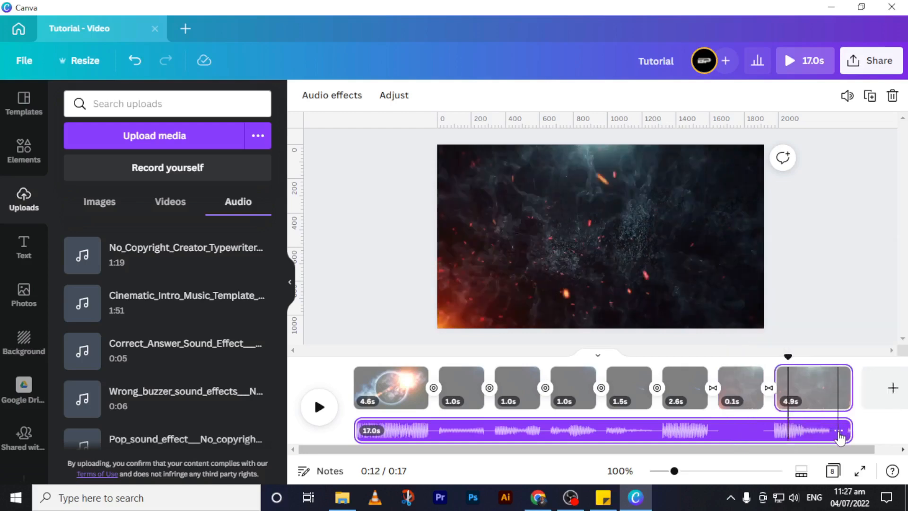
pyautogui.click(839, 432)
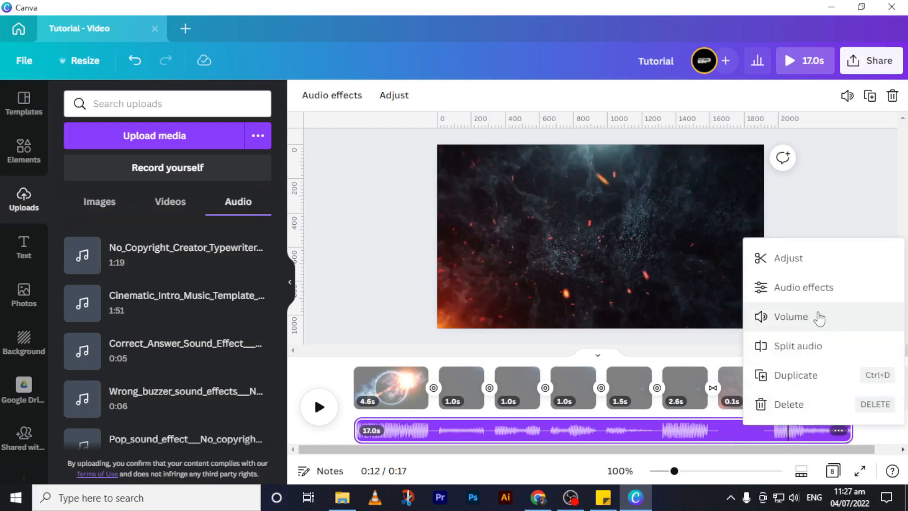
# Lower the volume of the cinematic music track
pyautogui.click(694, 431)
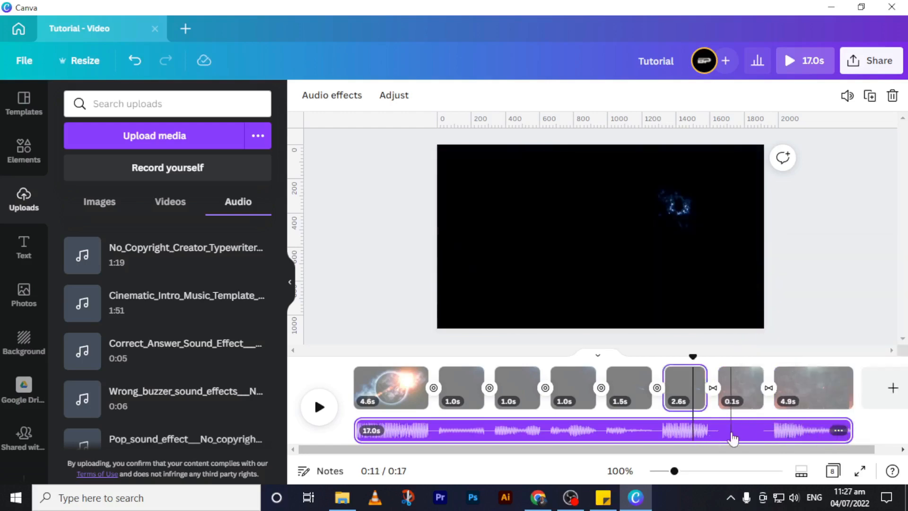
pyautogui.rightClick(733, 439)
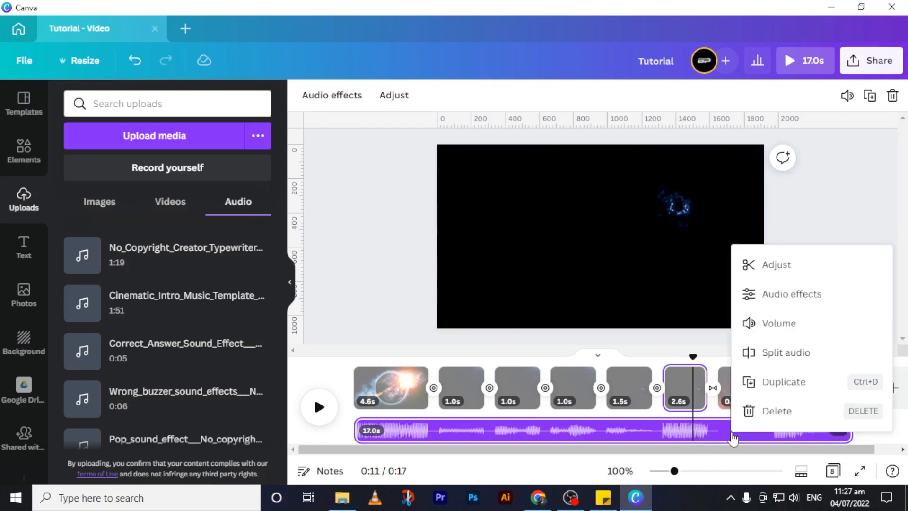
pyautogui.click(771, 325)
pyautogui.moveTo(810, 134); pyautogui.dragTo(700, 135)
pyautogui.click(750, 430)
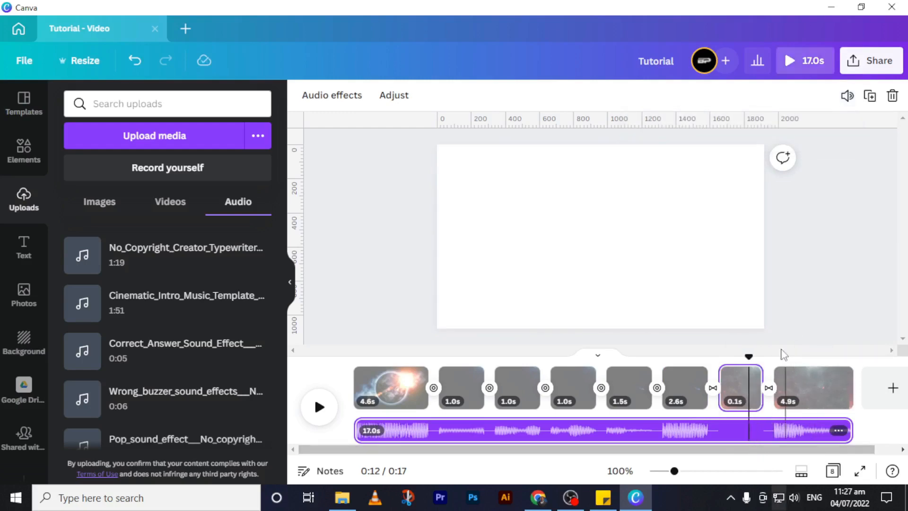
# Return the playhead to the start and play the video to check the music
pyautogui.moveTo(750, 355); pyautogui.dragTo(354, 355)
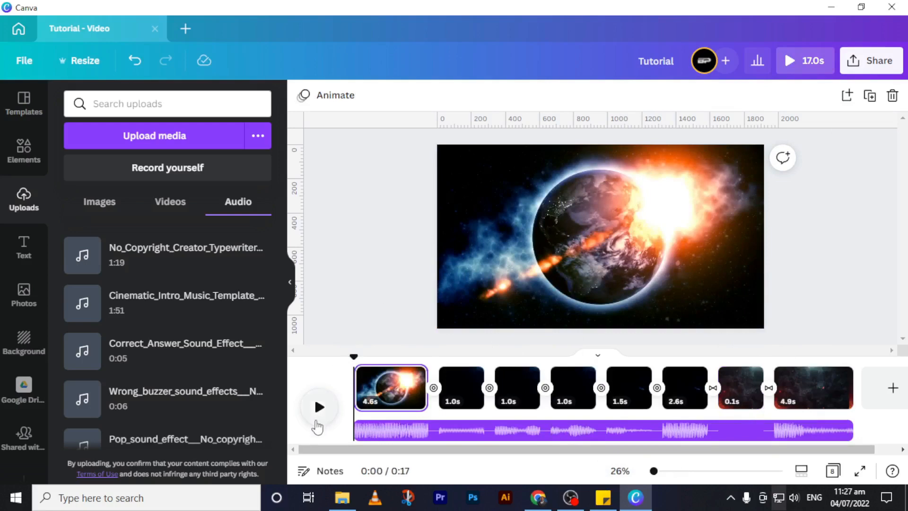
pyautogui.click(319, 407)
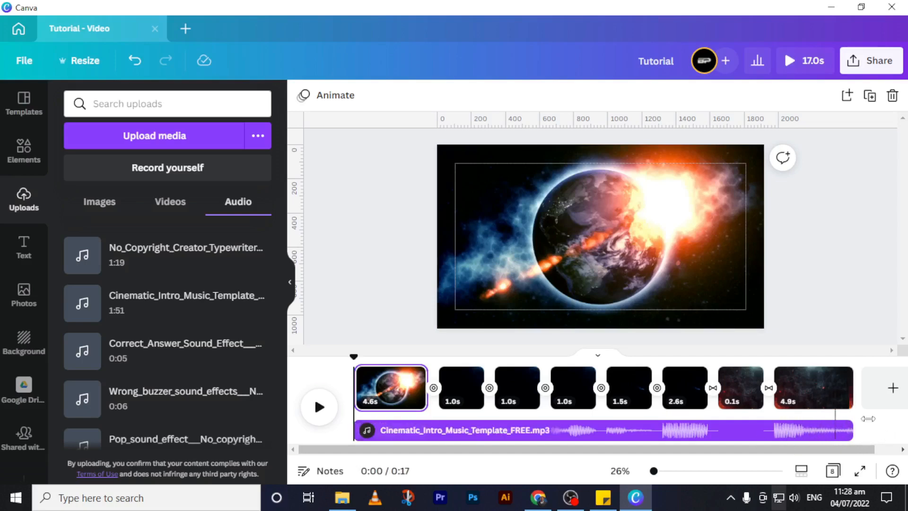
# Shift the music track to a still later section and preview the video from the start
pyautogui.rightClick(817, 432)
pyautogui.click(788, 264)
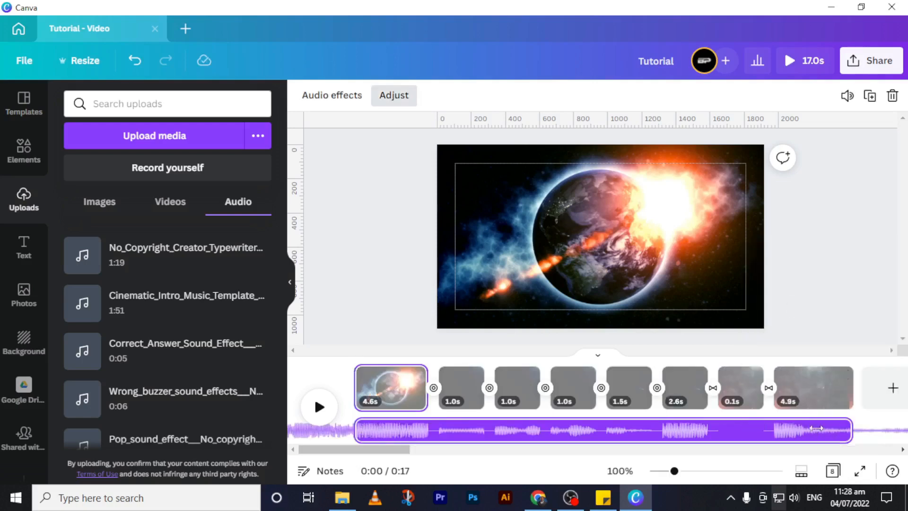
pyautogui.moveTo(822, 434); pyautogui.dragTo(403, 428)
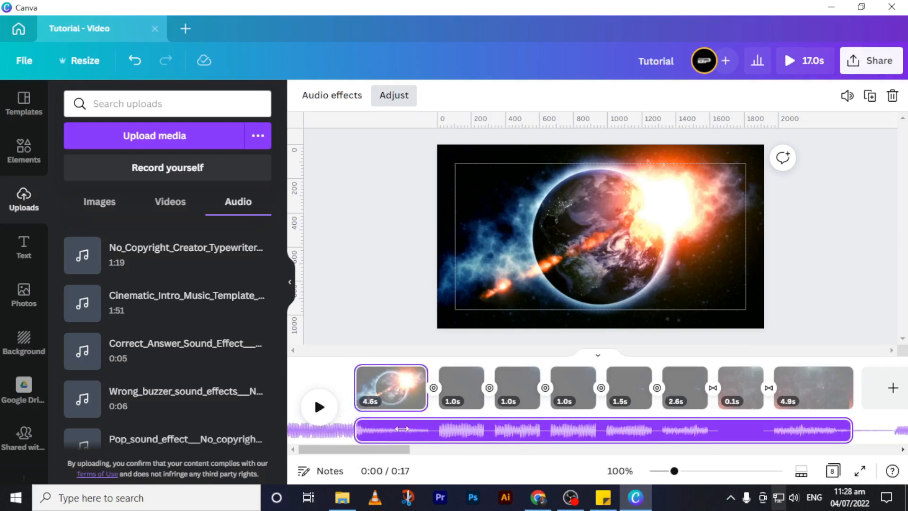
pyautogui.click(367, 359)
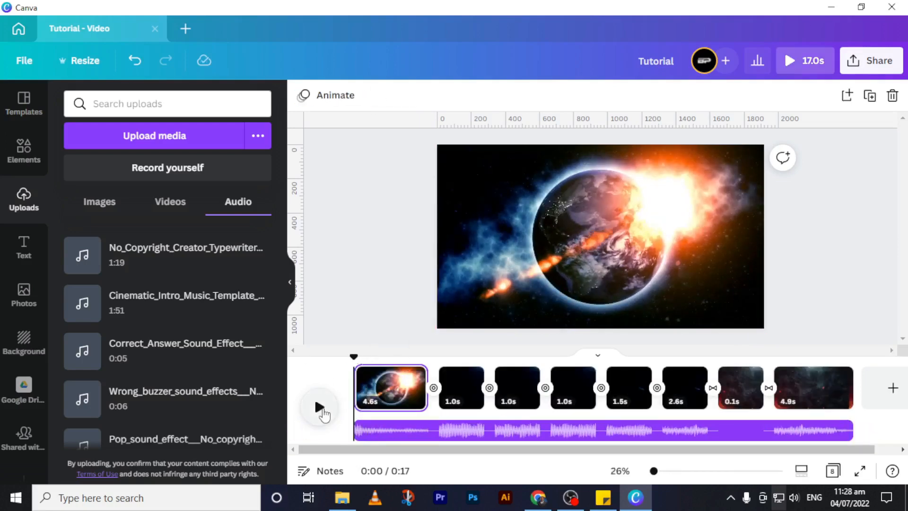
pyautogui.click(320, 407)
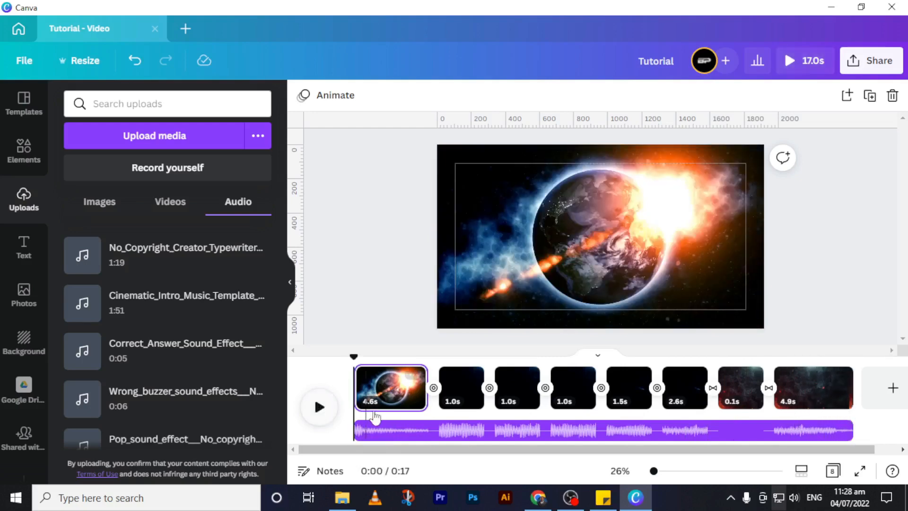
pyautogui.click(386, 433)
pyautogui.click(394, 398)
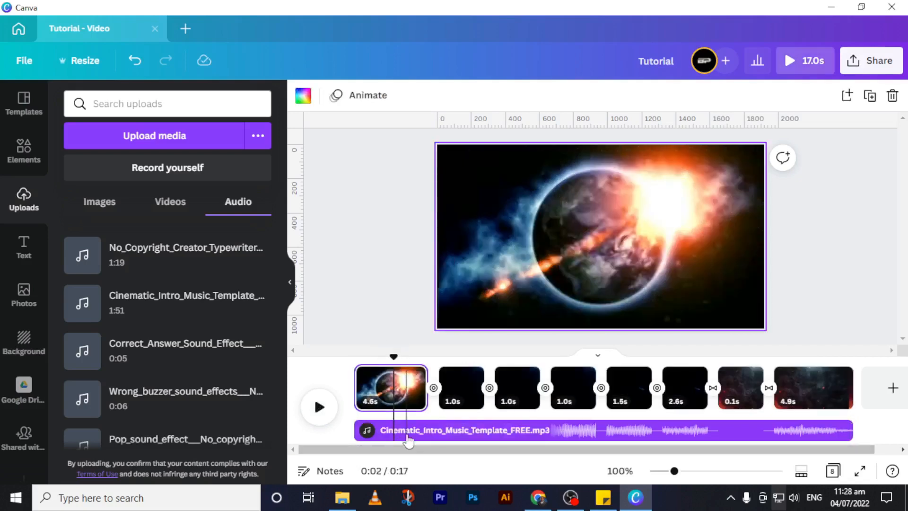
pyautogui.click(391, 385)
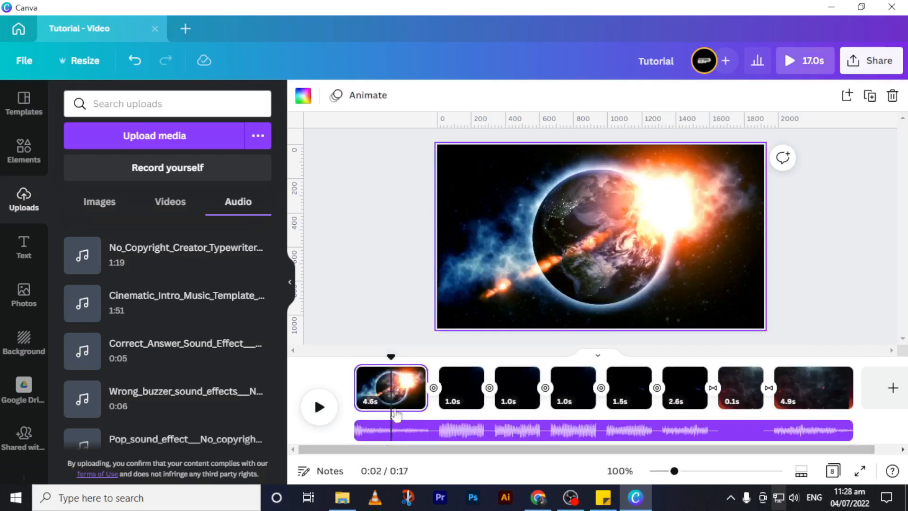
pyautogui.moveTo(394, 357); pyautogui.dragTo(354, 357)
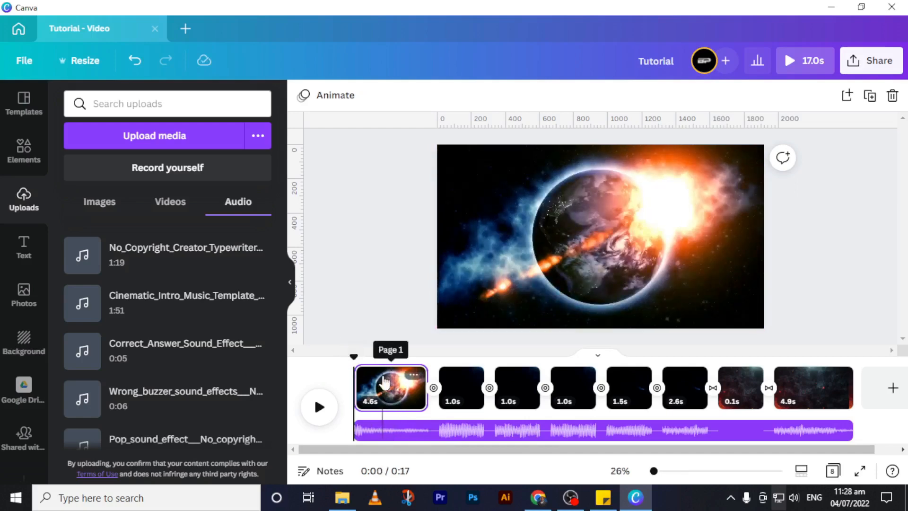
# Add a heading reading "2022" at font size 131 to the second page
pyautogui.click(452, 399)
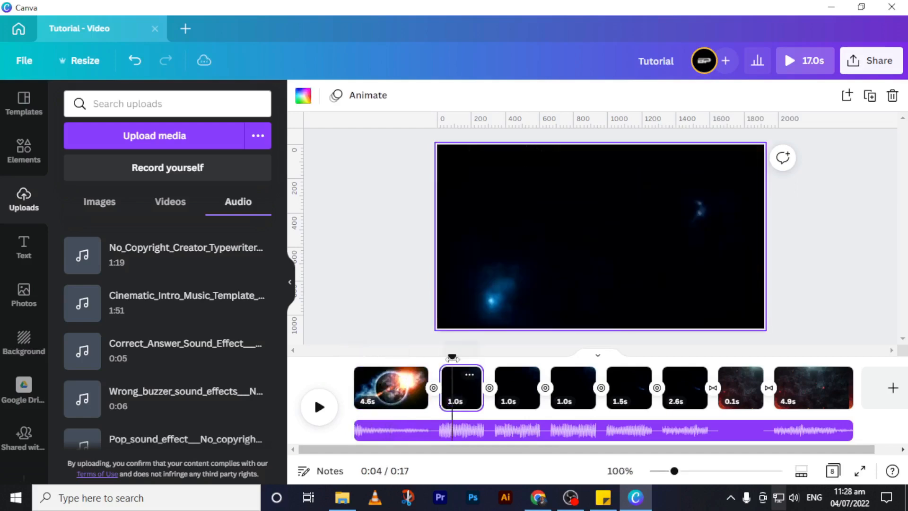
pyautogui.click(482, 271)
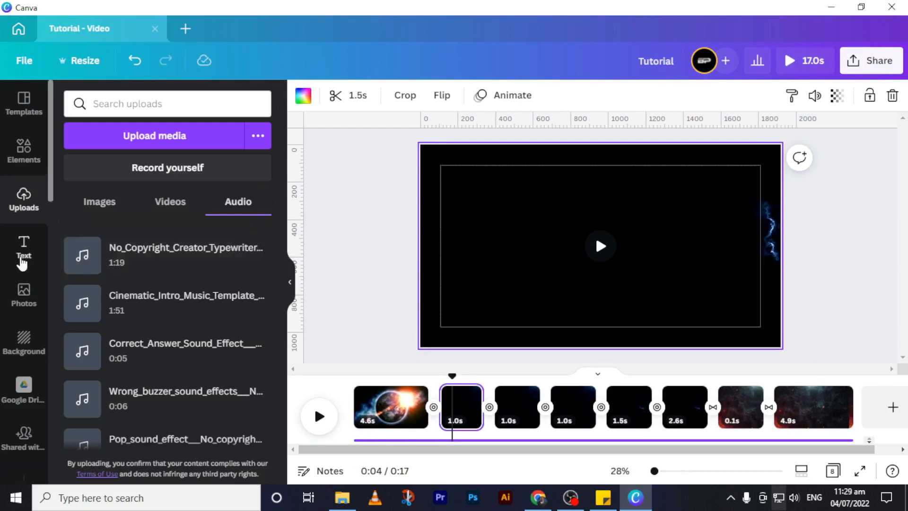
pyautogui.click(24, 247)
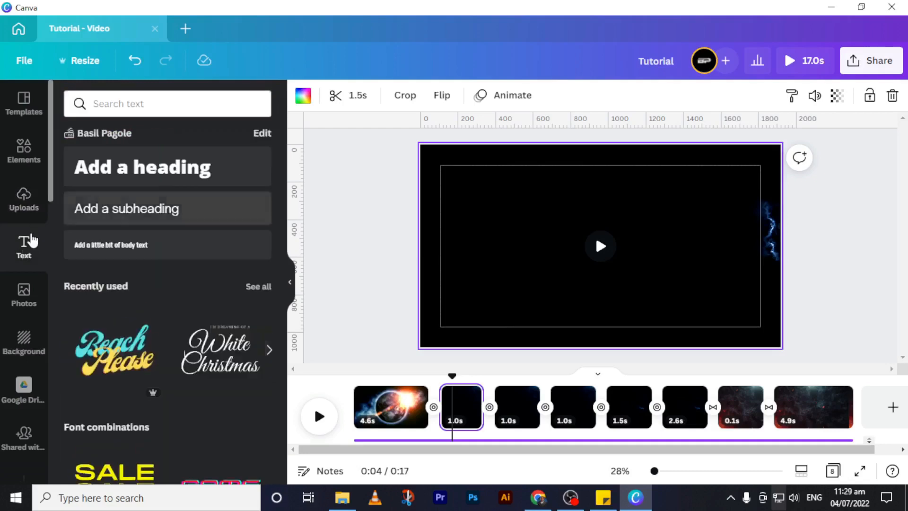
pyautogui.click(127, 176)
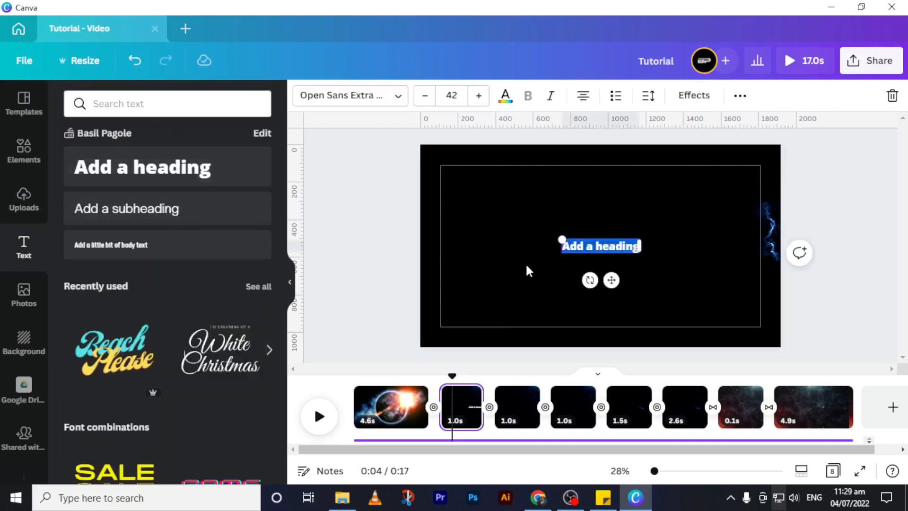
pyautogui.moveTo(563, 239); pyautogui.dragTo(483, 227)
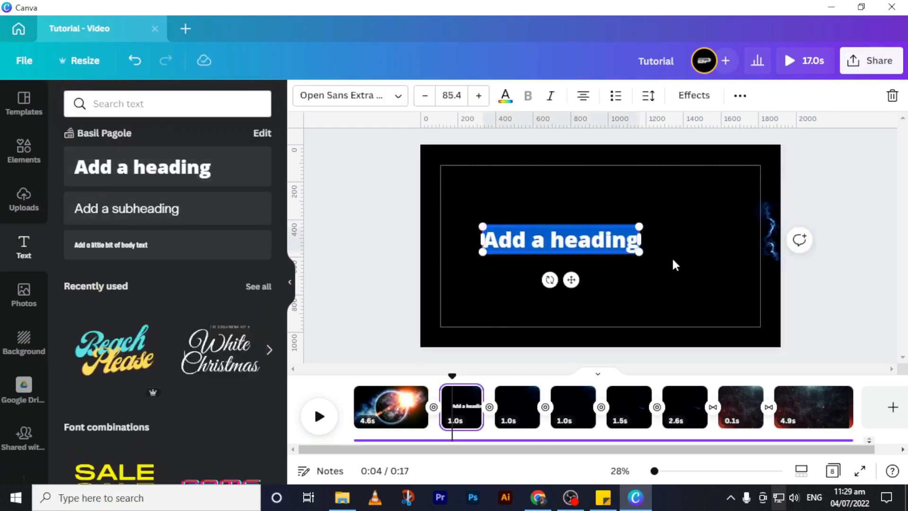
pyautogui.moveTo(638, 253); pyautogui.dragTo(722, 280)
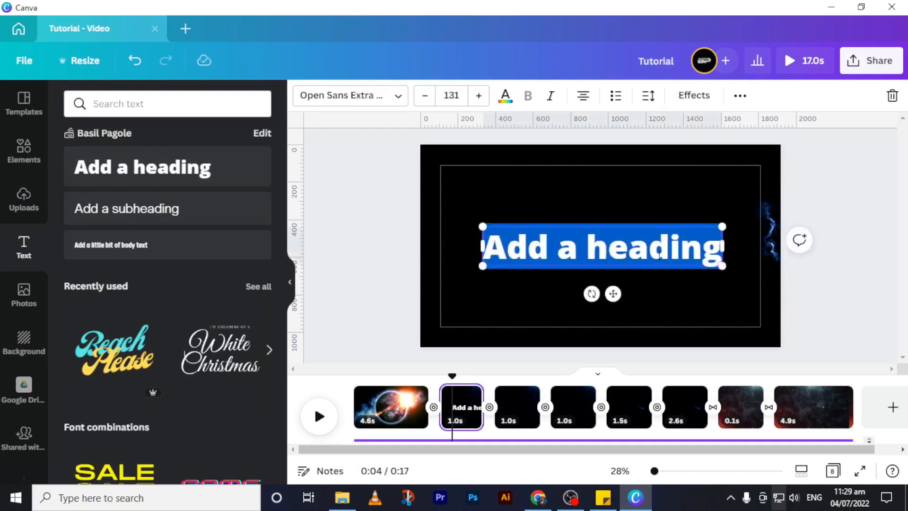
pyautogui.write('2022')
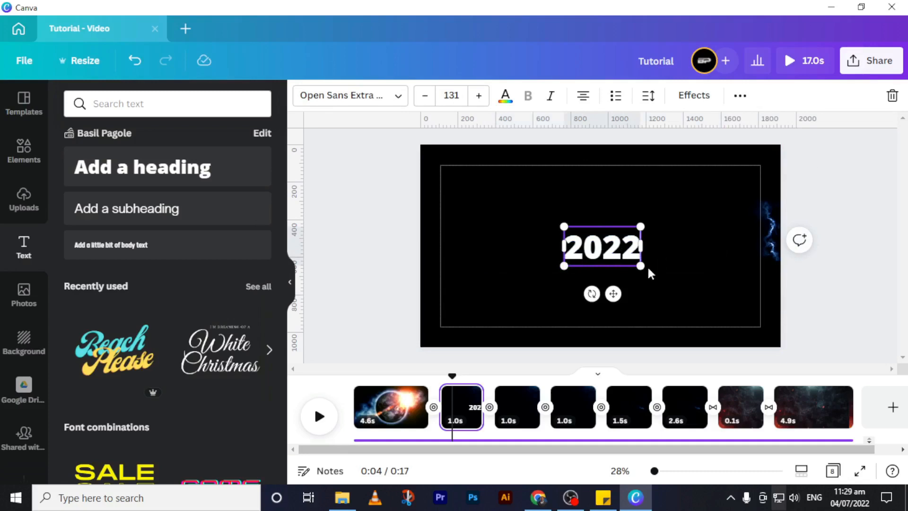
# Enlarge the "2022" heading on the second page to font size 332
pyautogui.moveTo(568, 228); pyautogui.dragTo(493, 191)
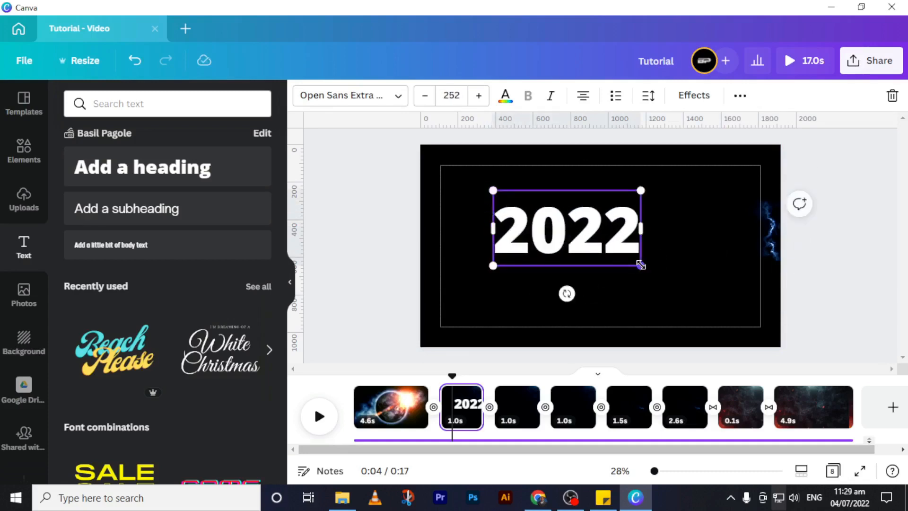
pyautogui.moveTo(641, 266); pyautogui.dragTo(662, 276)
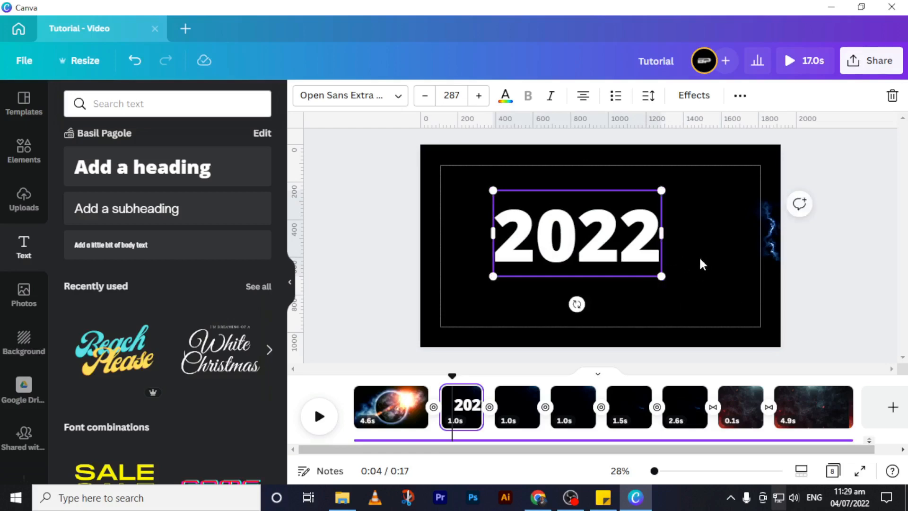
pyautogui.click(701, 260)
pyautogui.click(657, 254)
pyautogui.moveTo(662, 276); pyautogui.dragTo(688, 290)
pyautogui.click(708, 272)
pyautogui.click(680, 283)
pyautogui.click(705, 274)
pyautogui.click(655, 262)
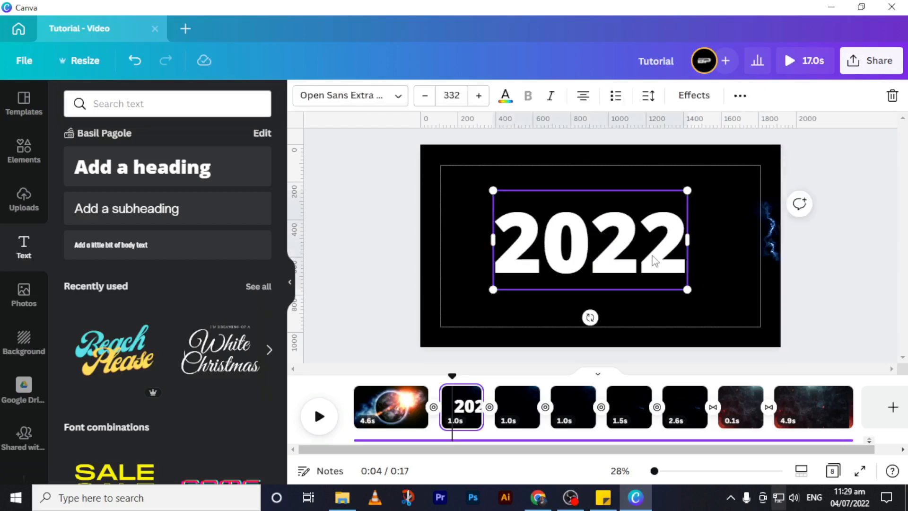
# Change the font of the "2022" heading on the second page to Sticky Numbers
pyautogui.click(397, 96)
pyautogui.click(177, 105)
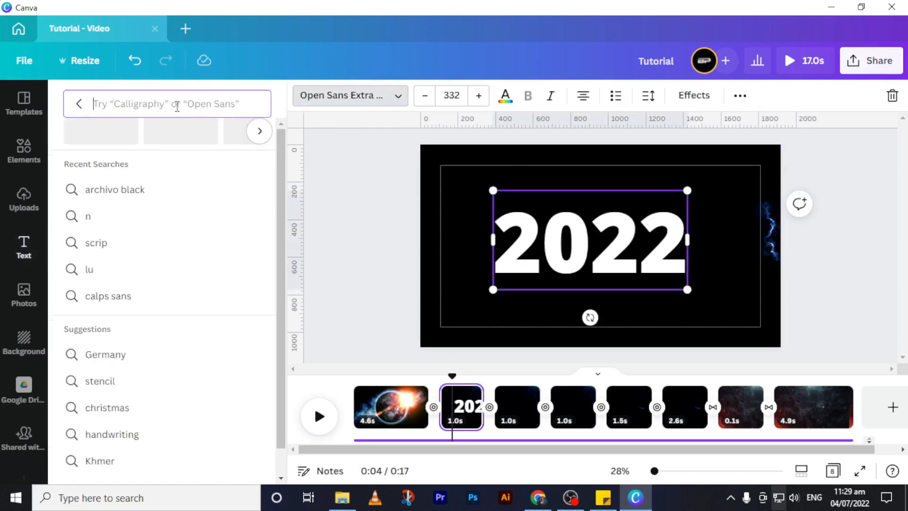
pyautogui.write('stic')
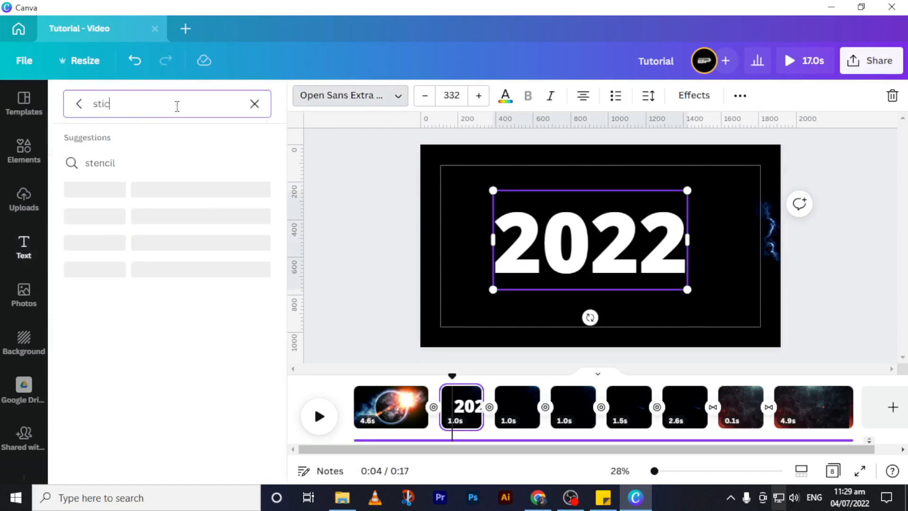
pyautogui.write('ky')
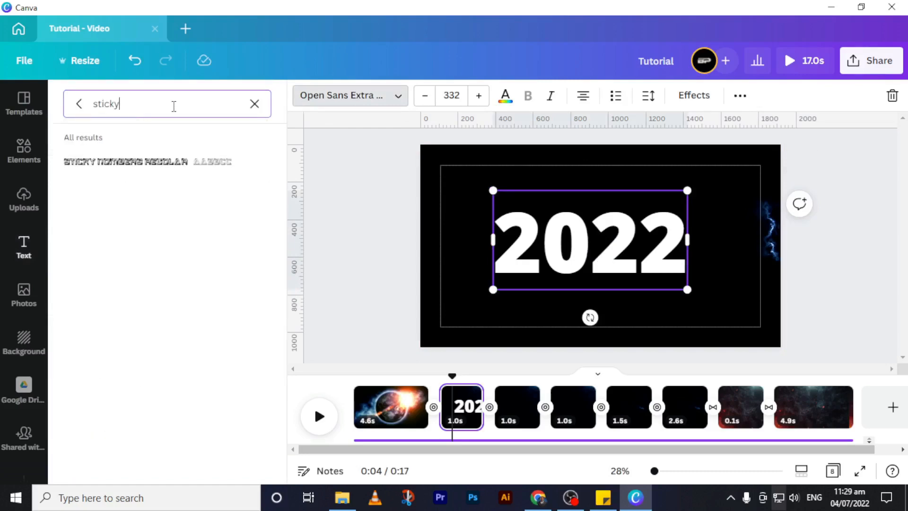
pyautogui.click(162, 163)
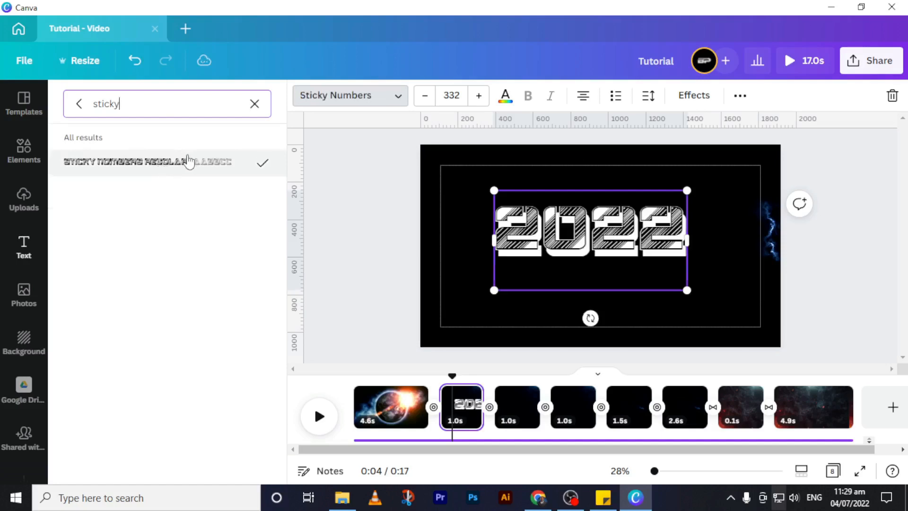
pyautogui.click(731, 279)
pyautogui.click(726, 275)
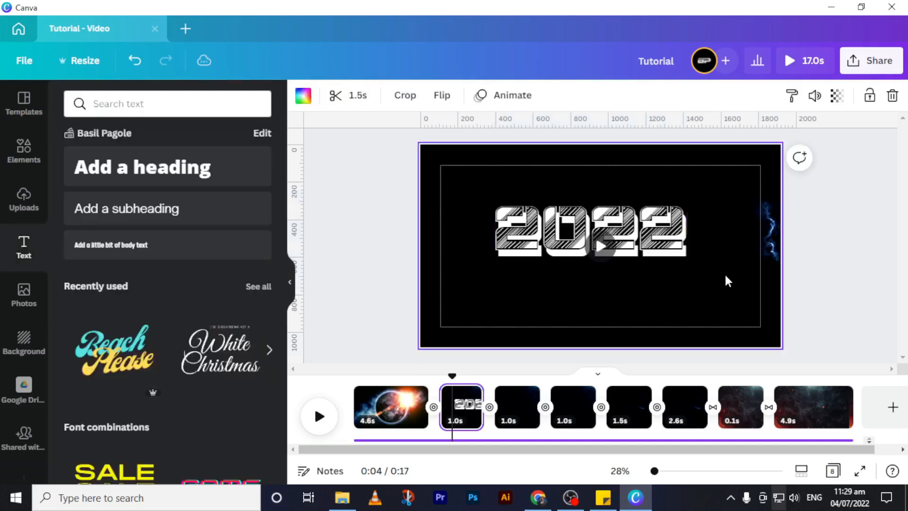
# Enlarge the "2022" heading to font size 406 and centre it on the second page
pyautogui.click(677, 260)
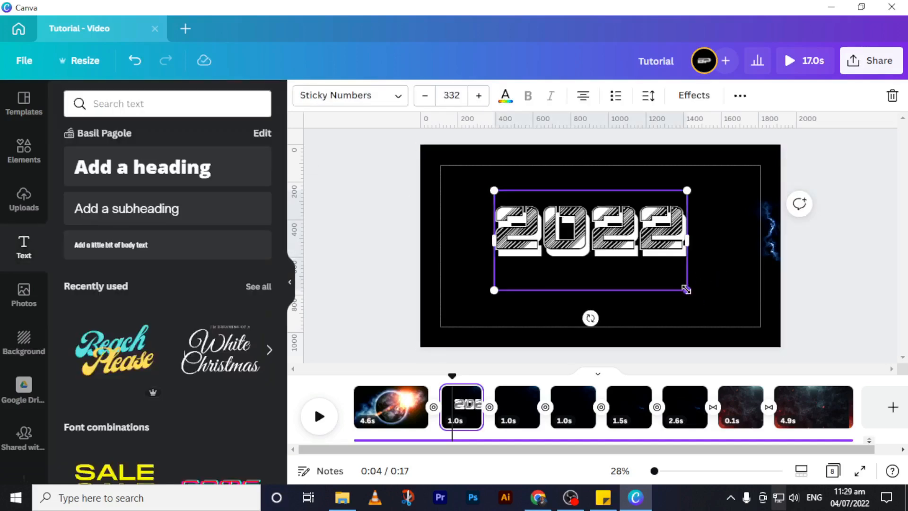
pyautogui.moveTo(687, 290); pyautogui.dragTo(714, 306)
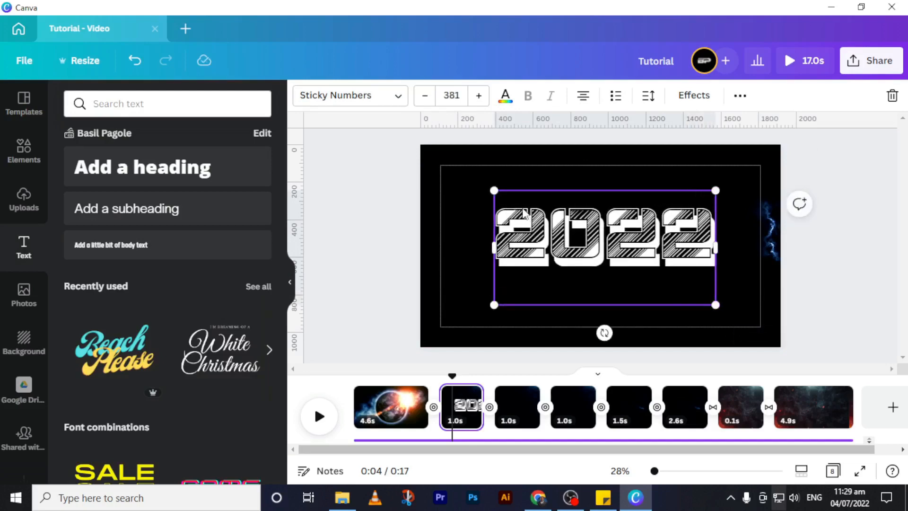
pyautogui.moveTo(494, 188); pyautogui.dragTo(481, 185)
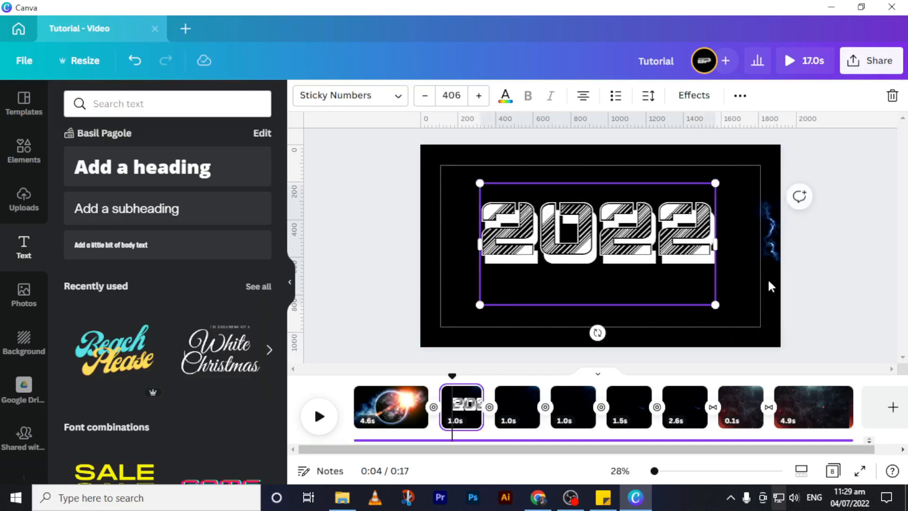
pyautogui.click(751, 282)
pyautogui.click(698, 242)
pyautogui.moveTo(698, 242); pyautogui.dragTo(699, 239)
pyautogui.click(740, 268)
# Copy the "2022" heading onto the third page and change the copy's text to "ACTION"
pyautogui.click(675, 232)
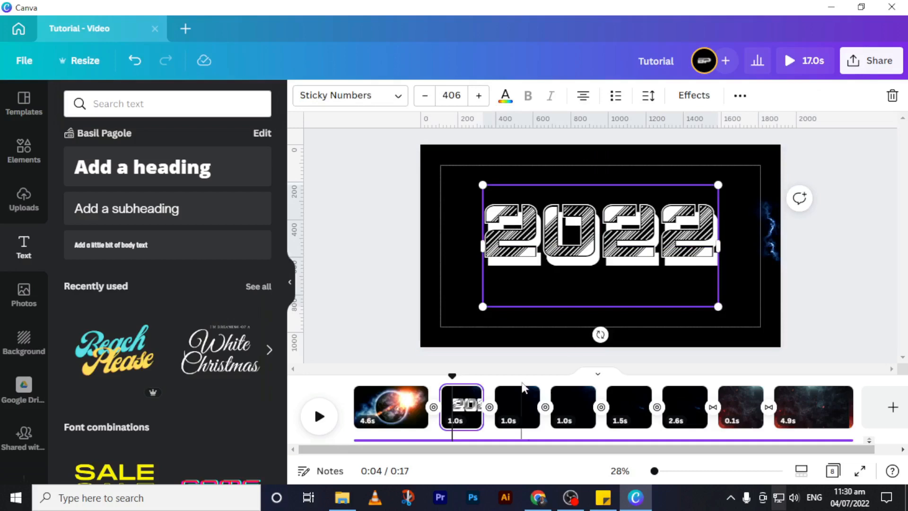
pyautogui.click(510, 414)
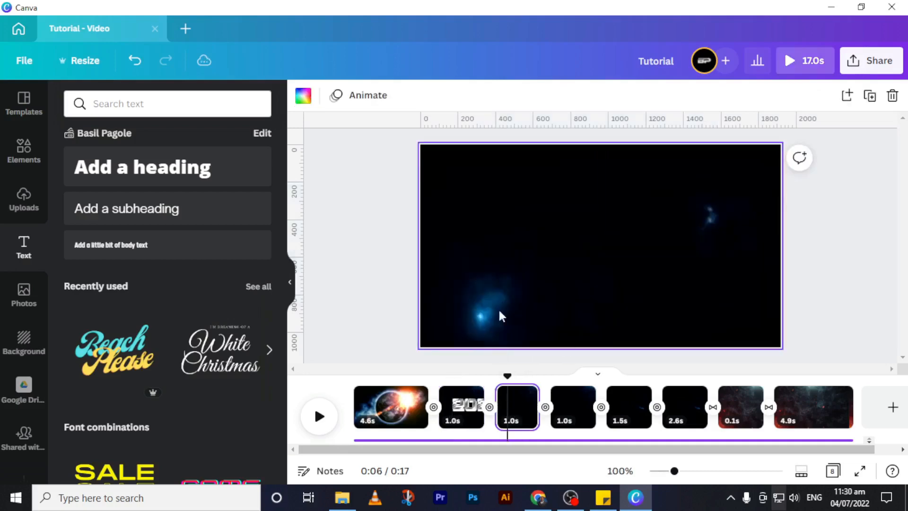
pyautogui.click(482, 253)
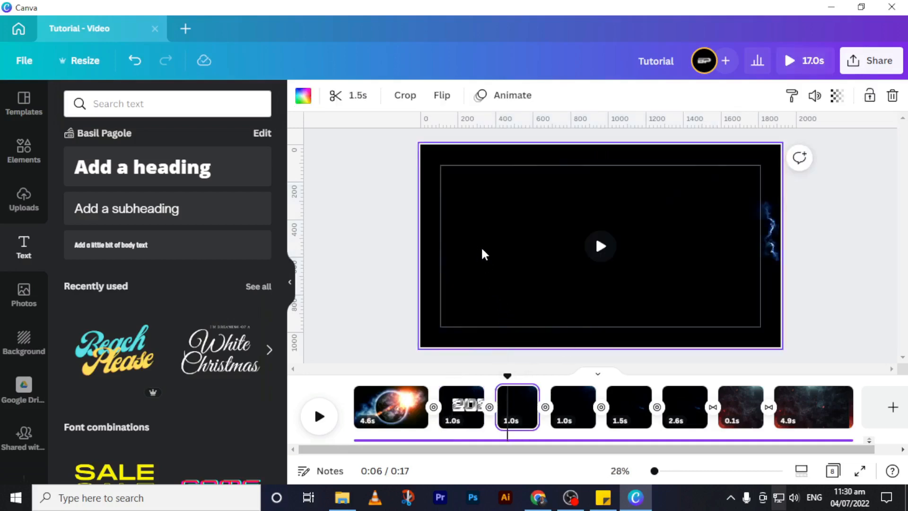
pyautogui.hotkey('ctrl', 'v')
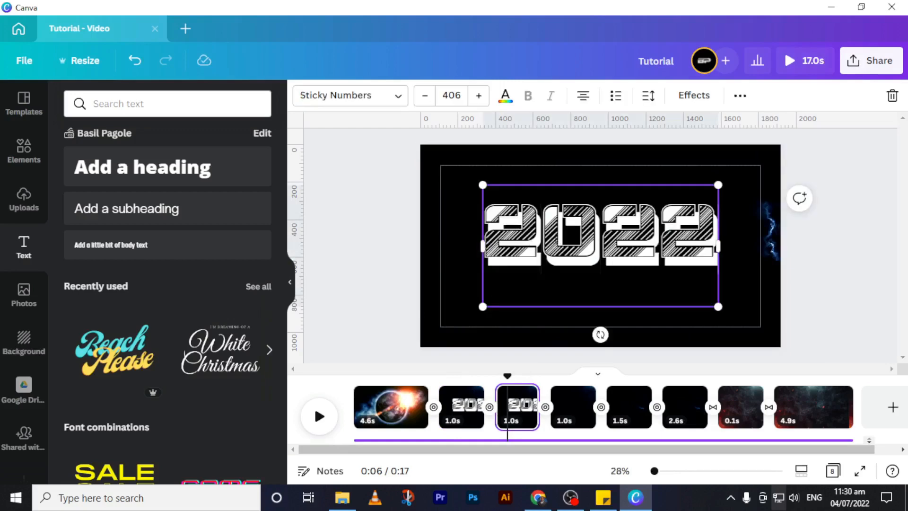
pyautogui.press('BackSpace')
pyautogui.press('BackSpace')
pyautogui.press('BackSpace')
pyautogui.press('BackSpace')
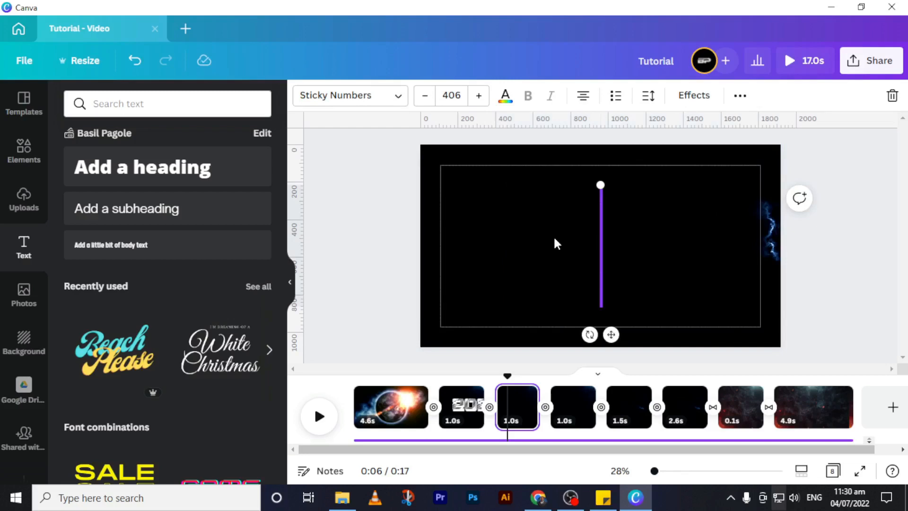
pyautogui.write('ACT')
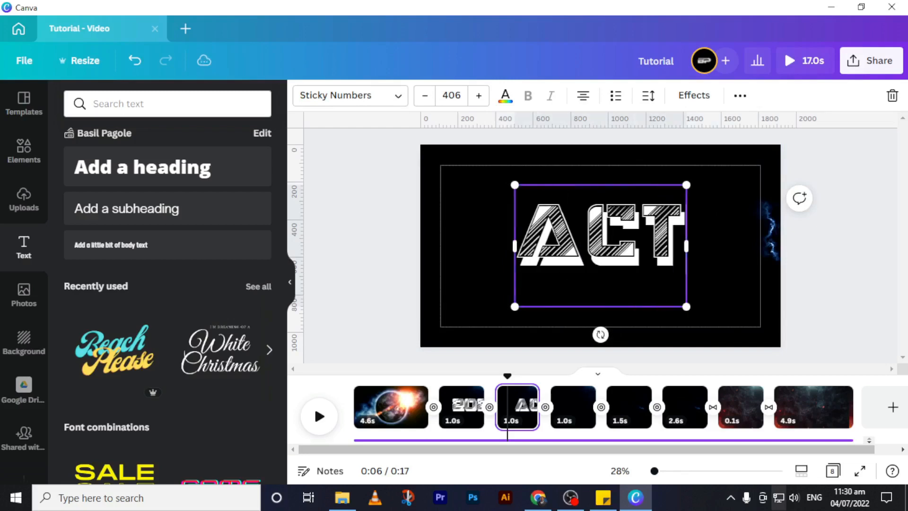
pyautogui.write('ION')
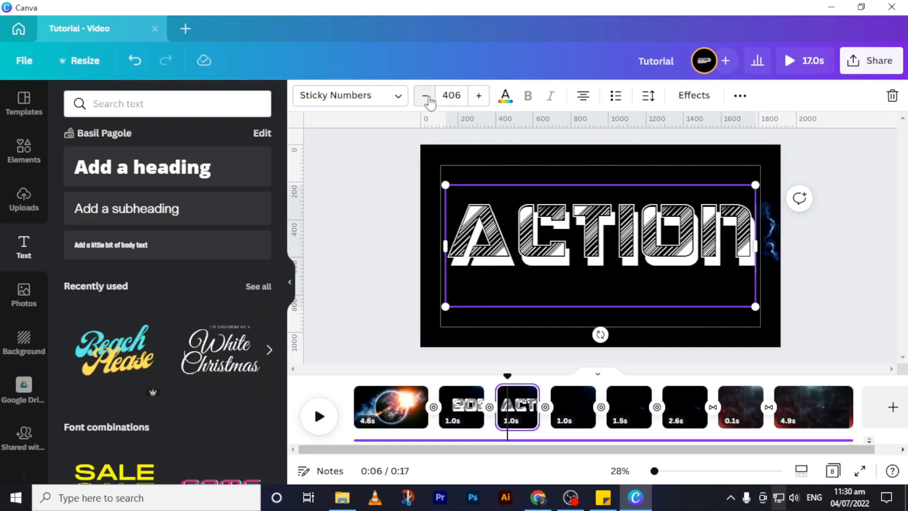
# Reduce the "ACTION" heading on the third page to font size 324
pyautogui.click(426, 96)
pyautogui.click(426, 96)
pyautogui.click(426, 96)
pyautogui.click(426, 96)
pyautogui.click(426, 96)
pyautogui.click(426, 96)
pyautogui.click(427, 96)
pyautogui.click(427, 96)
pyautogui.click(427, 97)
pyautogui.click(427, 97)
pyautogui.click(427, 97)
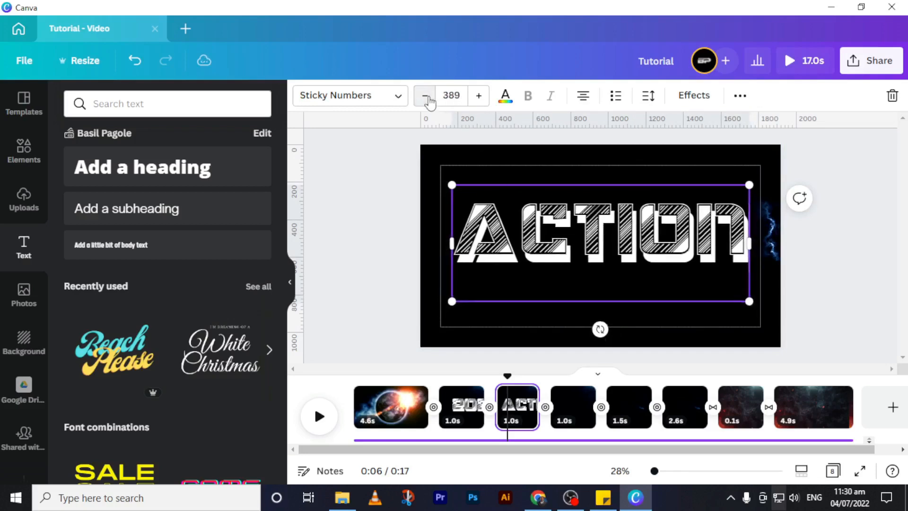
pyautogui.click(427, 96)
pyautogui.click(427, 96)
pyautogui.click(427, 96)
pyautogui.click(427, 96)
pyautogui.click(427, 96)
pyautogui.click(427, 96)
pyautogui.click(427, 96)
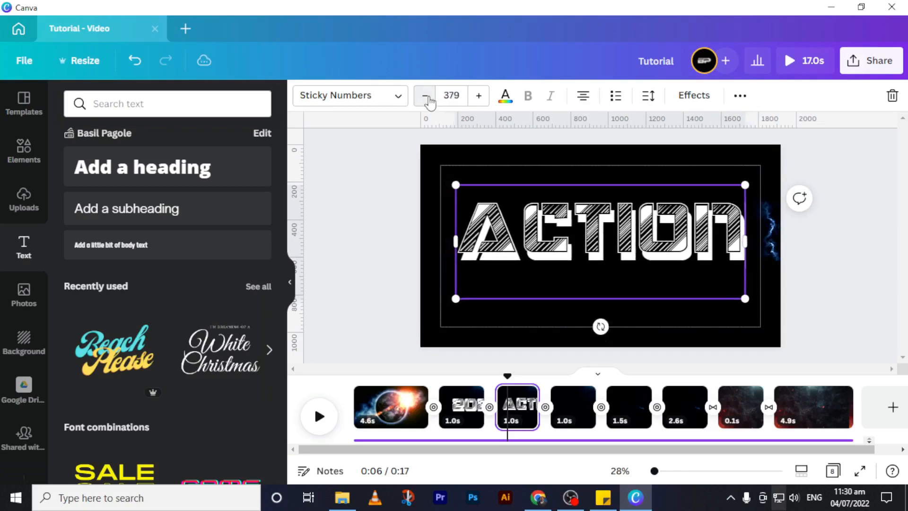
pyautogui.moveTo(745, 184); pyautogui.dragTo(708, 212)
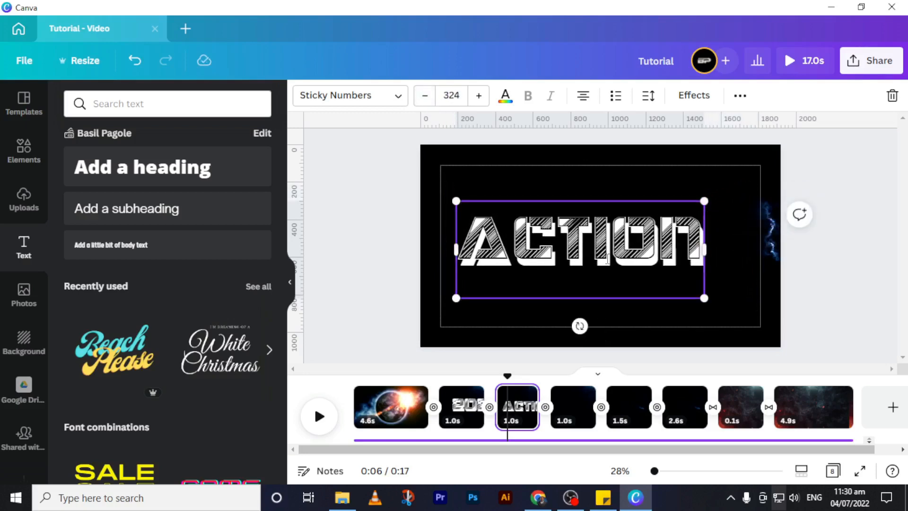
pyautogui.click(677, 318)
# Align the "ACTION" heading to the center and middle of the third page
pyautogui.click(683, 265)
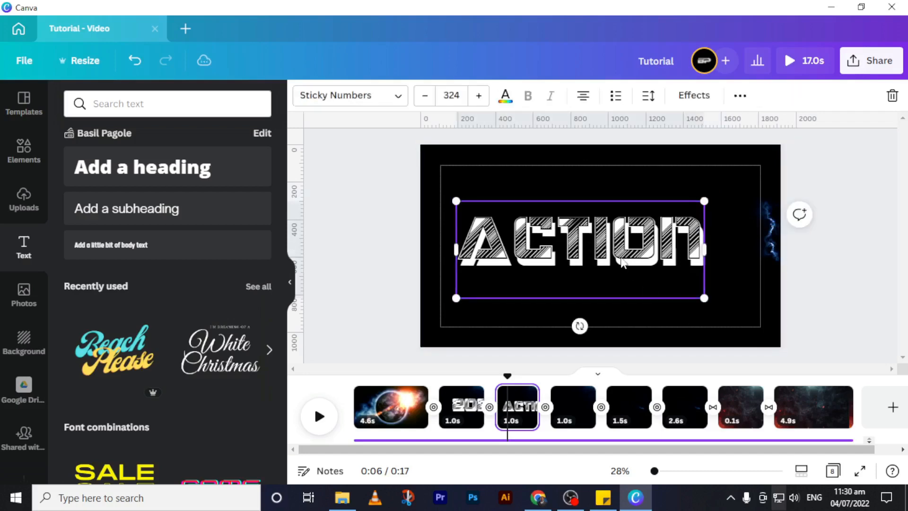
pyautogui.click(740, 96)
pyautogui.click(579, 127)
pyautogui.click(527, 249)
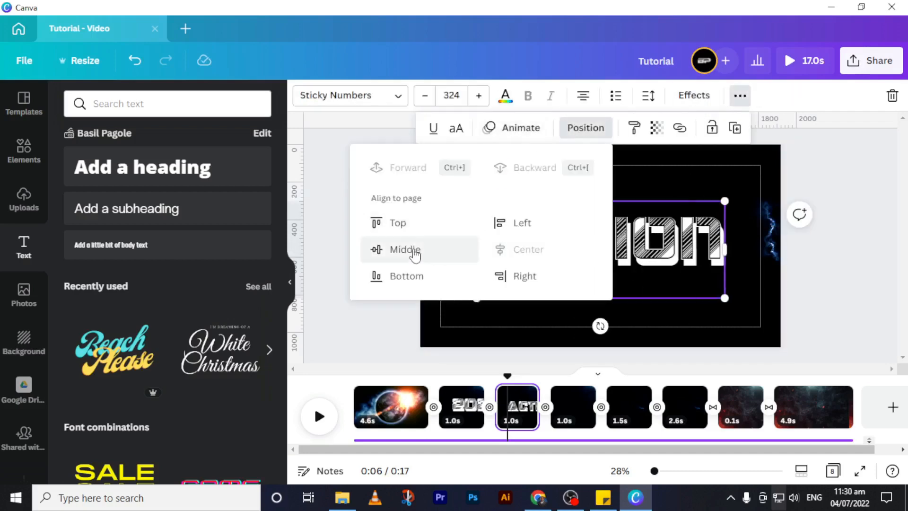
pyautogui.click(415, 255)
pyautogui.click(694, 316)
pyautogui.click(694, 317)
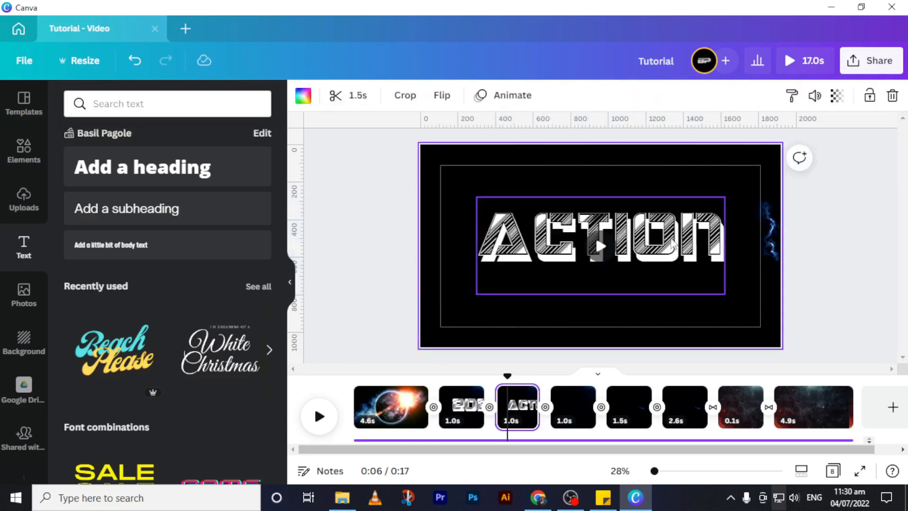
# Shrink the "2022" heading on the second page to match the "ACTION" heading's height and centre it on the page
pyautogui.click(672, 245)
pyautogui.click(461, 407)
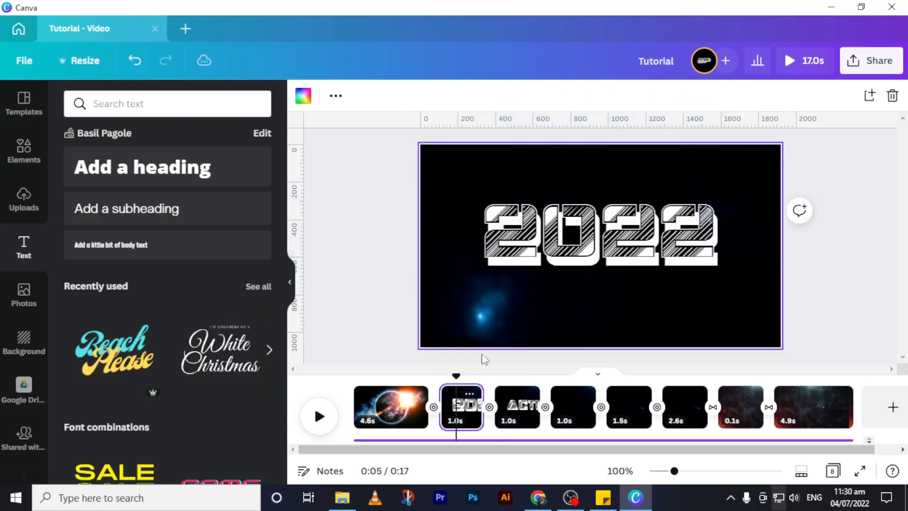
pyautogui.click(518, 271)
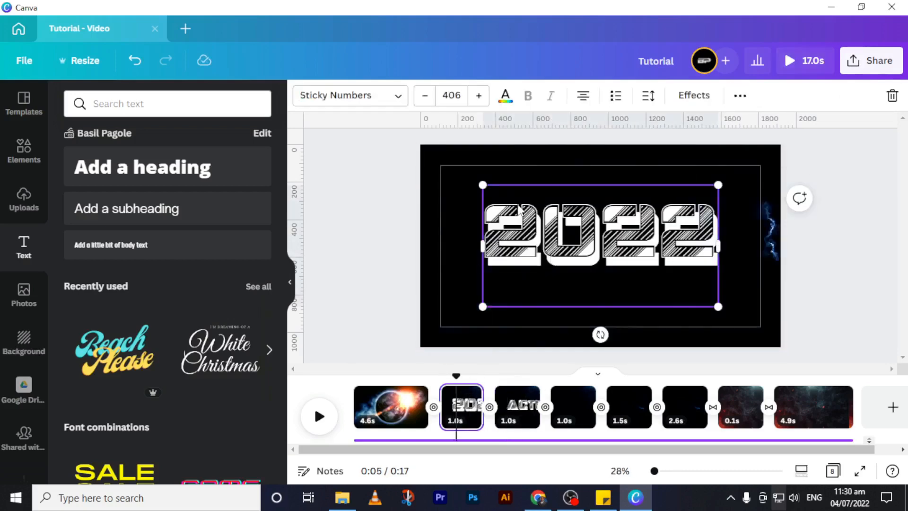
pyautogui.moveTo(717, 184); pyautogui.dragTo(684, 214)
pyautogui.moveTo(635, 248); pyautogui.dragTo(651, 243)
pyautogui.click(674, 311)
# Copy the "ACTION" heading from the third page onto the fourth page
pyautogui.click(516, 410)
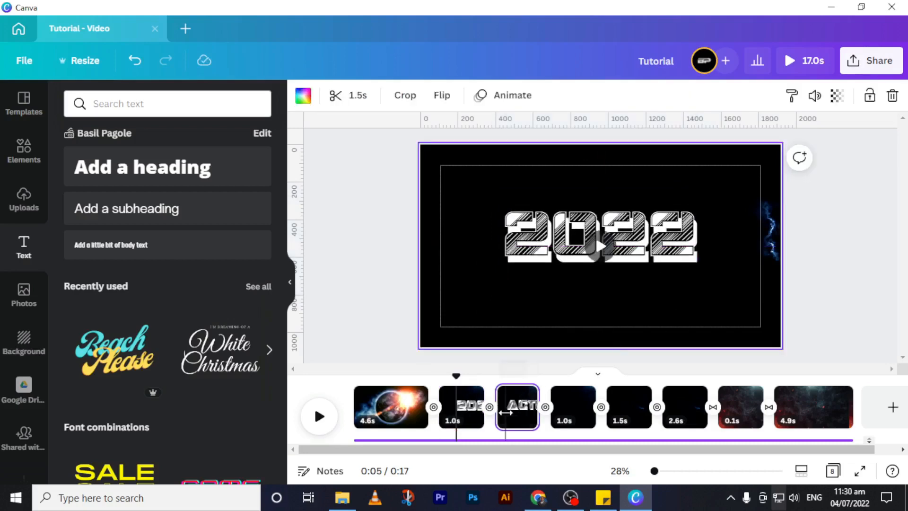
pyautogui.click(534, 287)
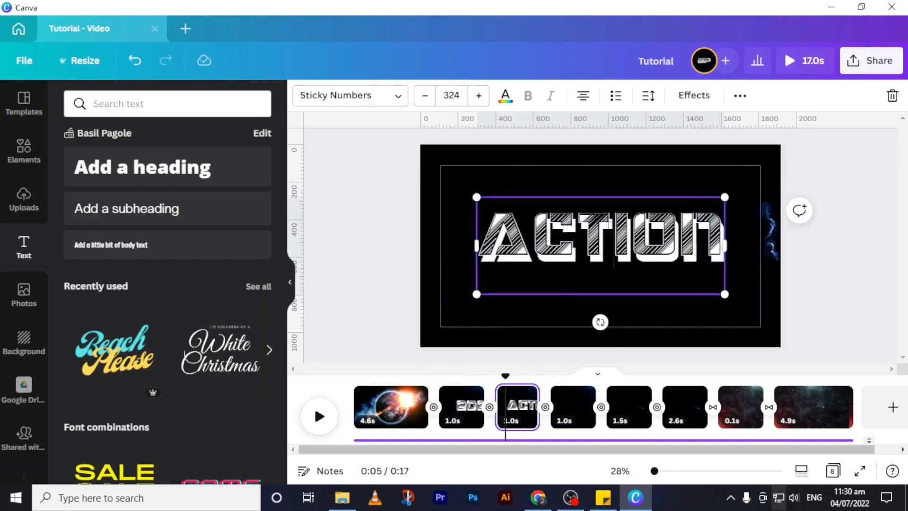
pyautogui.click(605, 195)
pyautogui.click(622, 238)
pyautogui.click(572, 406)
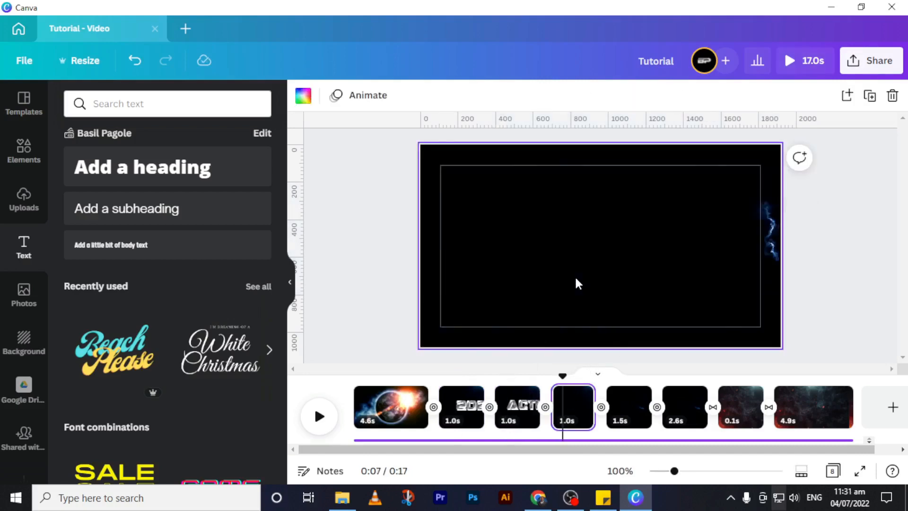
pyautogui.hotkey('ctrl', 'v')
pyautogui.click(678, 314)
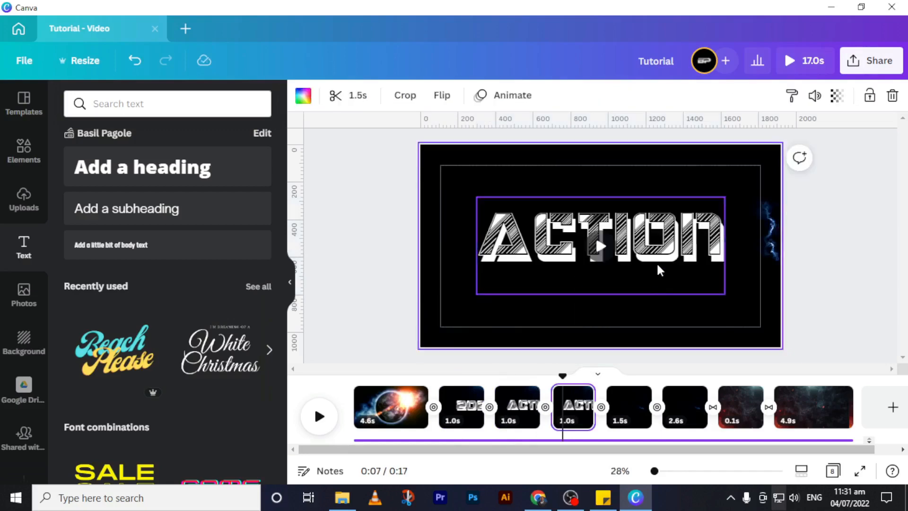
# Change the text of the copied heading on the fourth page to "MOVIE"
pyautogui.click(657, 262)
pyautogui.click(658, 260)
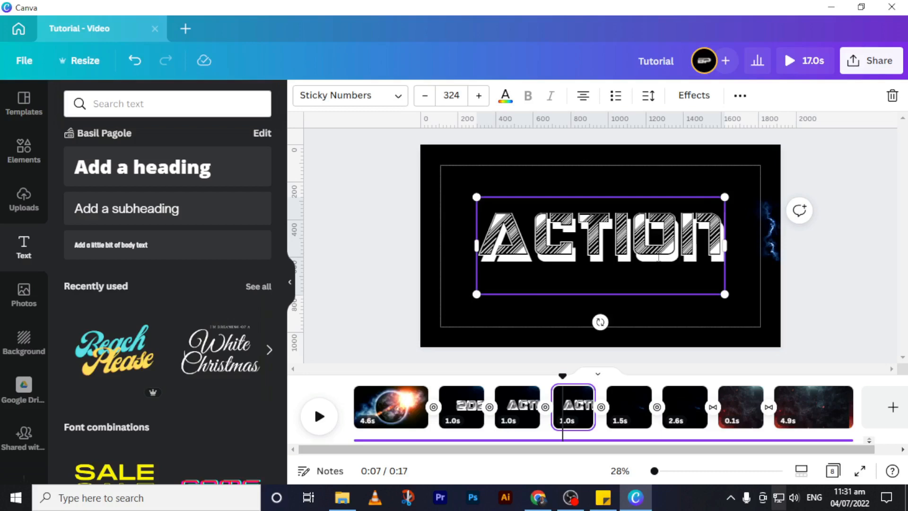
pyautogui.press('Delete')
pyautogui.press('BackSpace')
pyautogui.press('BackSpace')
pyautogui.press('BackSpace')
pyautogui.press('BackSpace')
pyautogui.press('BackSpace')
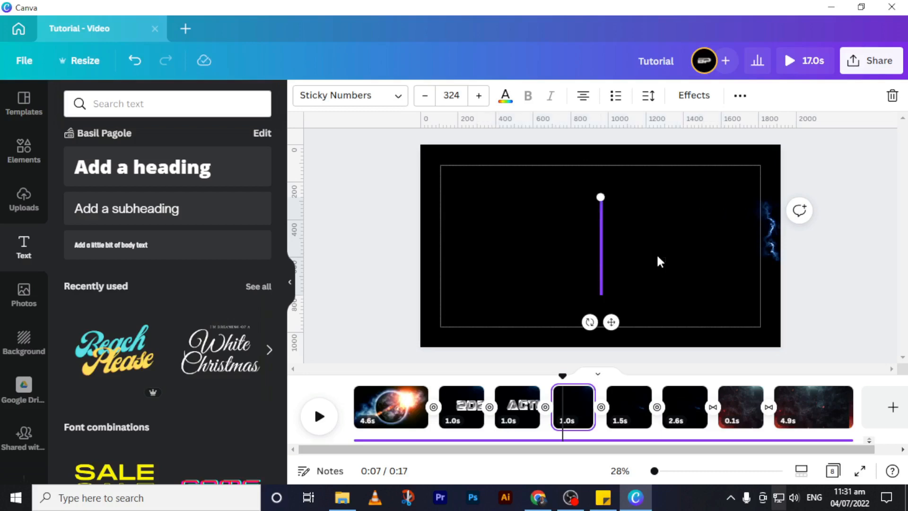
pyautogui.write('INOVIE')
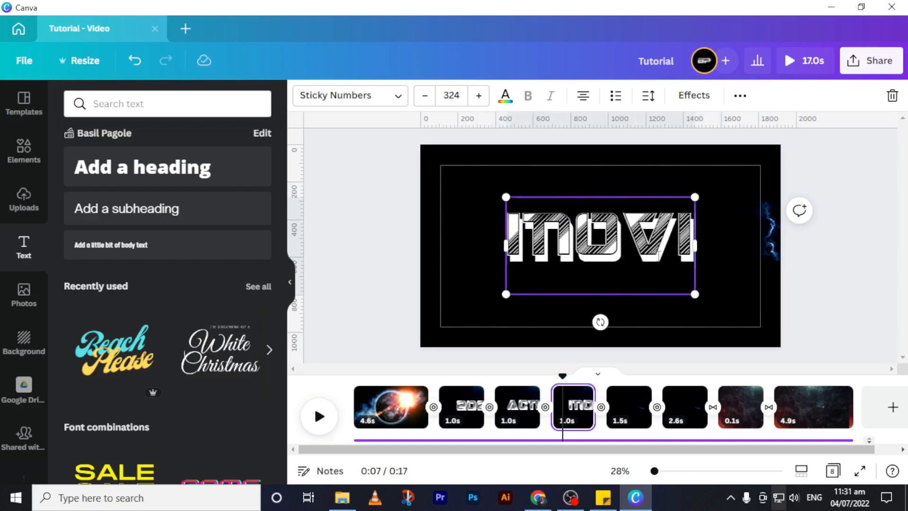
# Paste the copied heading onto the fifth page and change its text to "COMING"
pyautogui.click(633, 406)
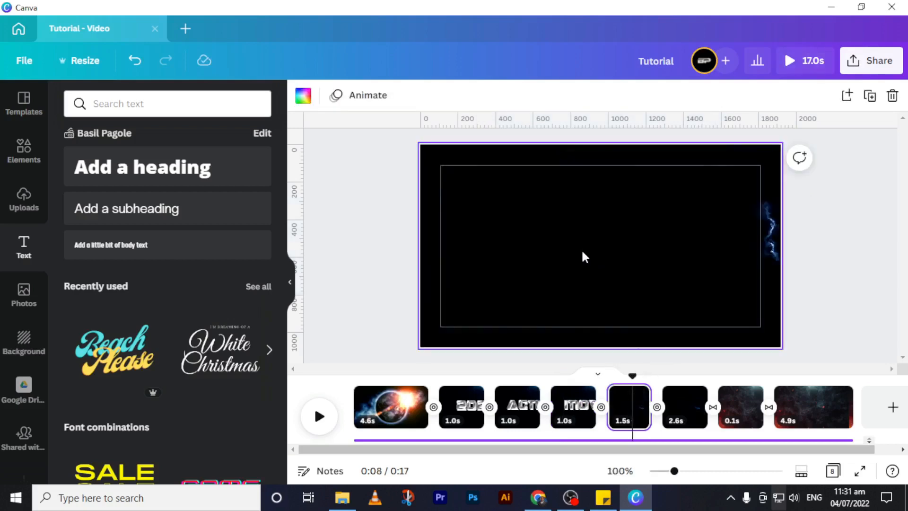
pyautogui.hotkey('ctrl', 'v')
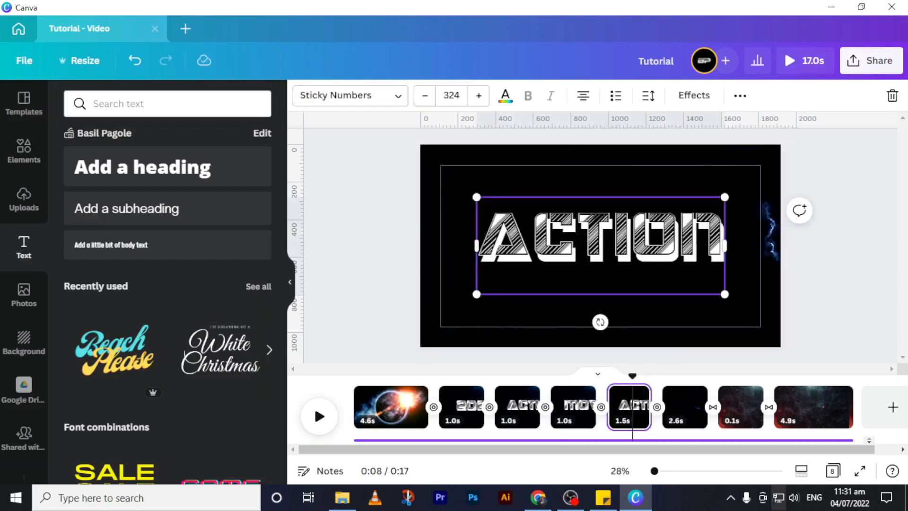
pyautogui.click(632, 240)
pyautogui.press('BackSpace')
pyautogui.press('BackSpace')
pyautogui.press('BackSpace')
pyautogui.press('BackSpace')
pyautogui.press('BackSpace')
pyautogui.press('BackSpace')
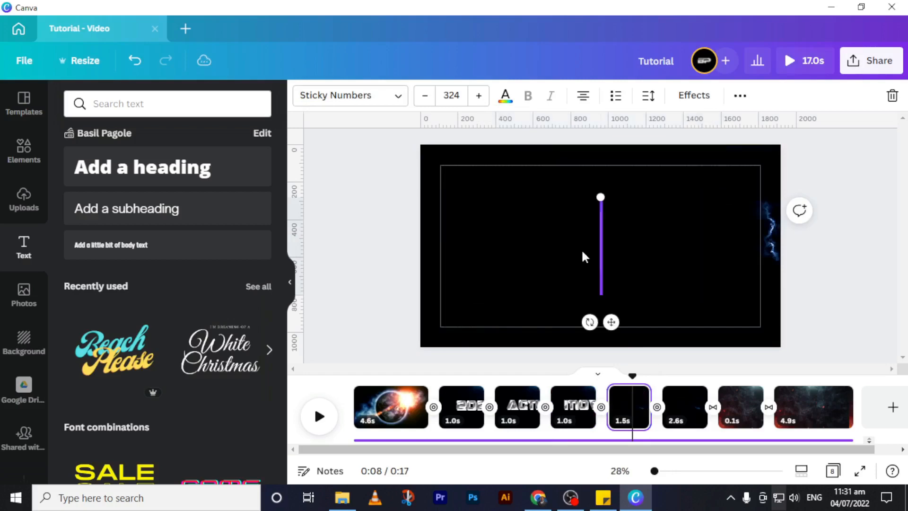
pyautogui.write('COMING')
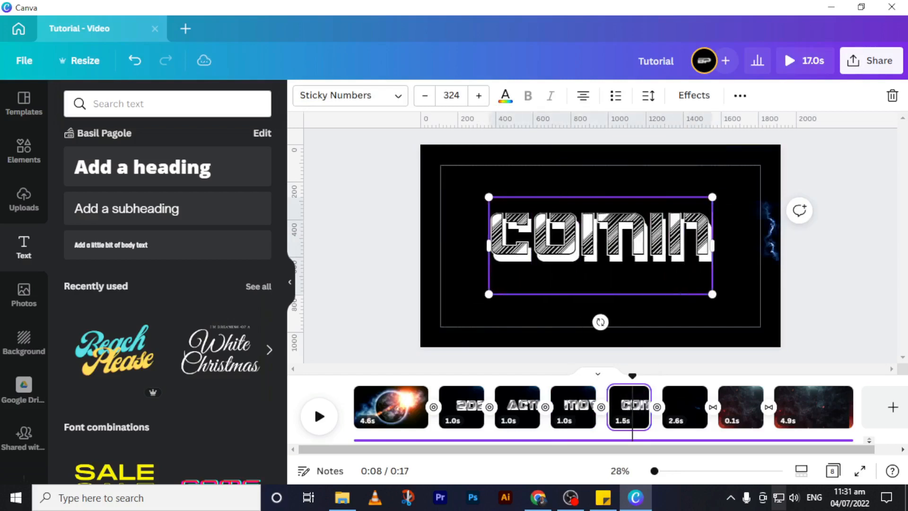
pyautogui.click(665, 329)
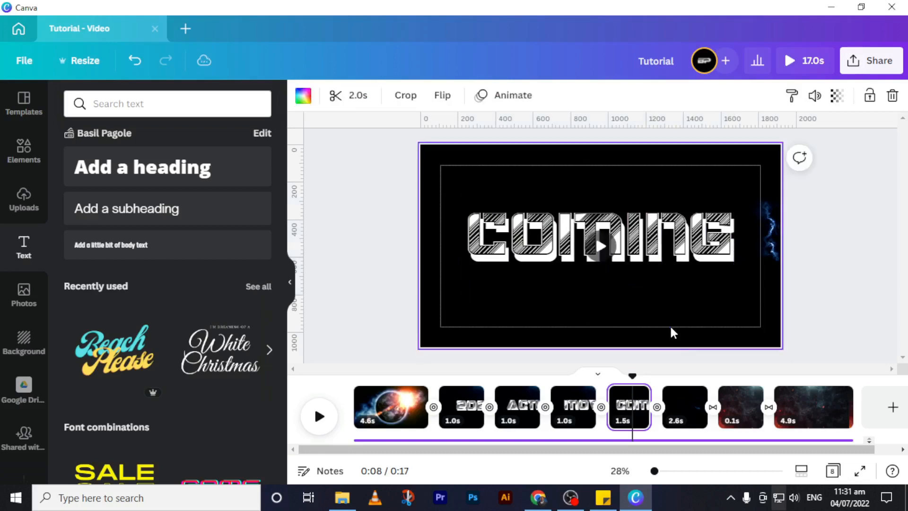
# Paste the copied heading onto the sixth page and change its text to "SOON"
pyautogui.click(685, 407)
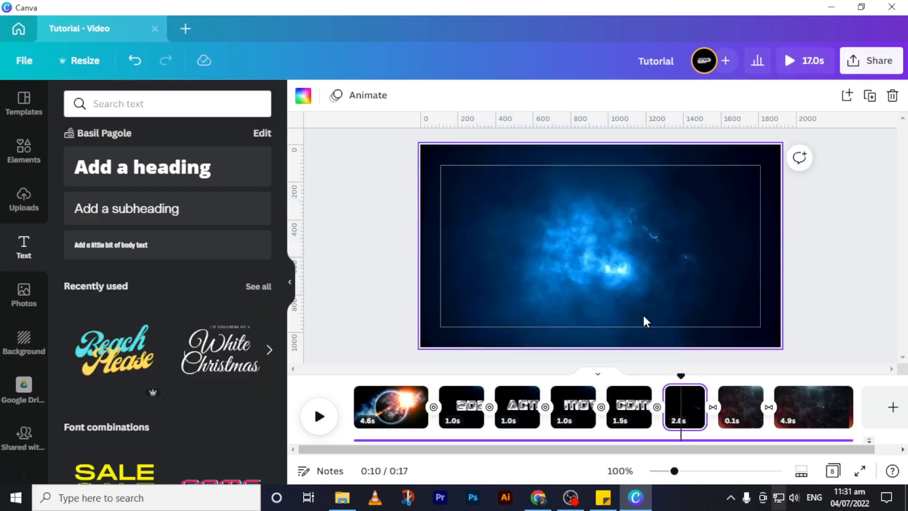
pyautogui.click(637, 262)
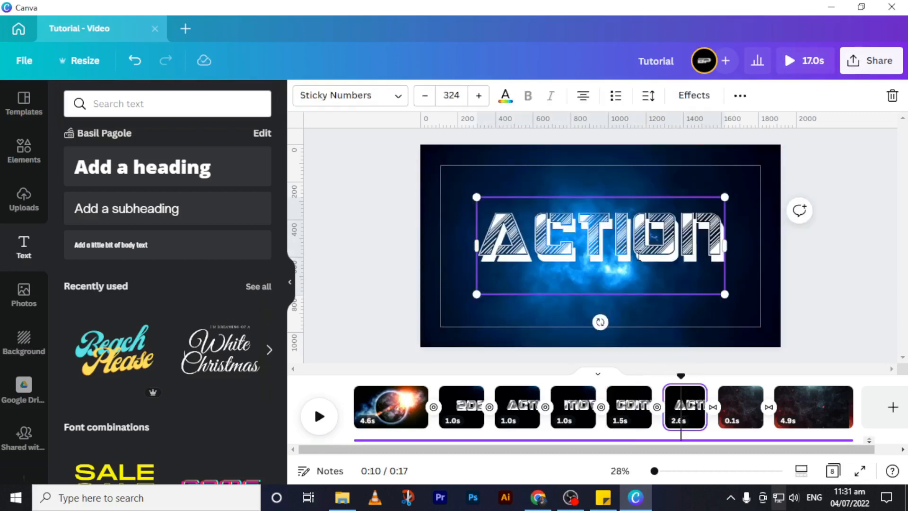
pyautogui.click(638, 256)
pyautogui.press('BackSpace')
pyautogui.press('BackSpace')
pyautogui.press('BackSpace')
pyautogui.press('BackSpace')
pyautogui.press('BackSpace')
pyautogui.press('BackSpace')
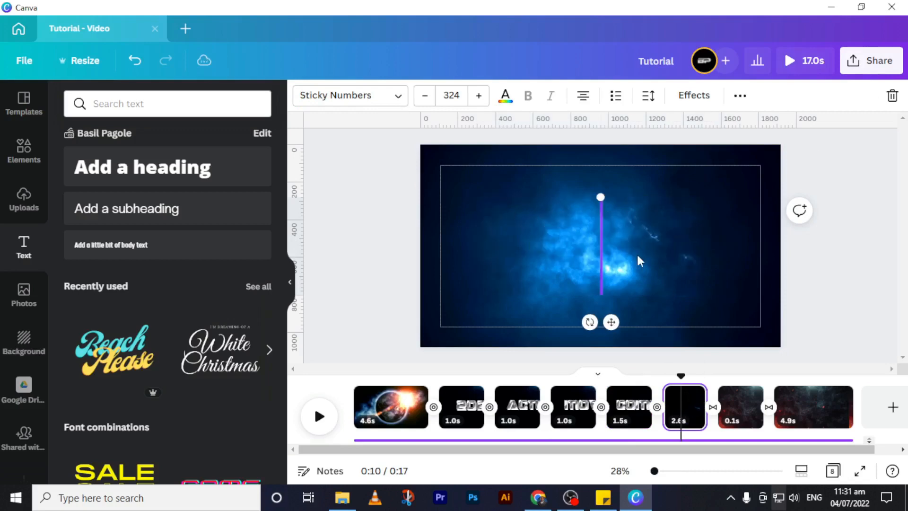
pyautogui.write('SOON')
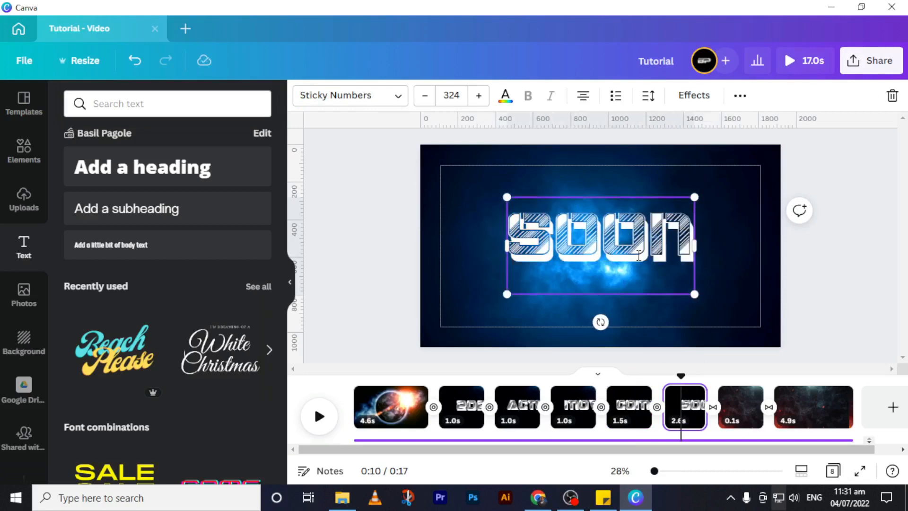
pyautogui.click(726, 276)
# Check the page alignment of the "SOON" heading and scrub back through the timeline to review the title pages
pyautogui.click(675, 243)
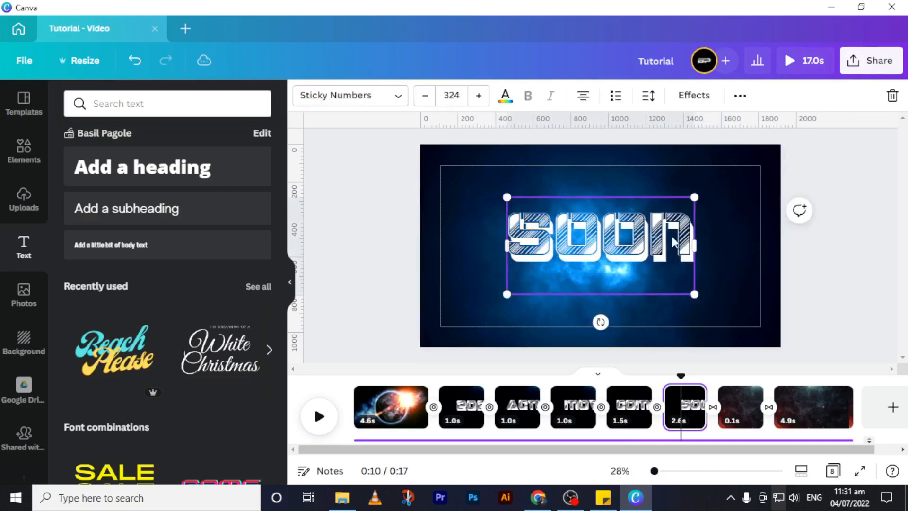
pyautogui.click(740, 95)
pyautogui.click(585, 127)
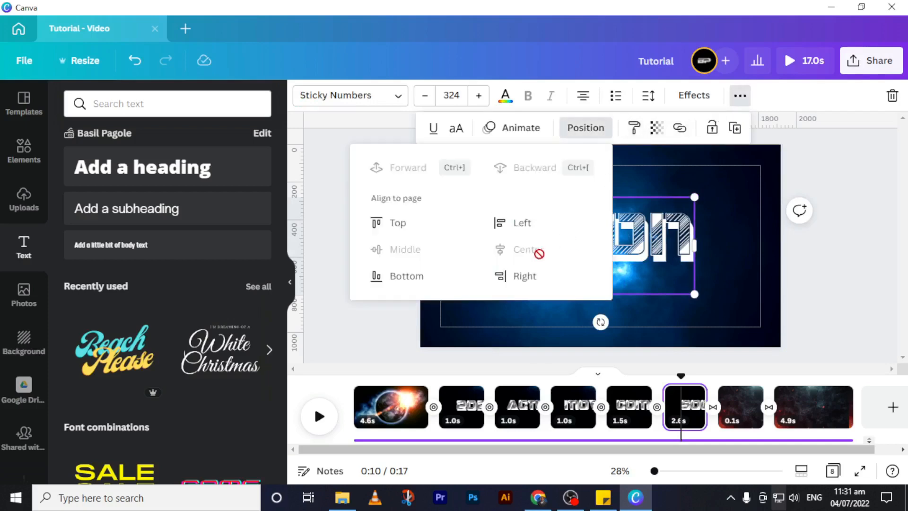
pyautogui.click(736, 315)
pyautogui.moveTo(681, 375); pyautogui.dragTo(455, 380)
# Add a new heading to the eighth page's ember background and enlarge it to font size 110
pyautogui.click(742, 416)
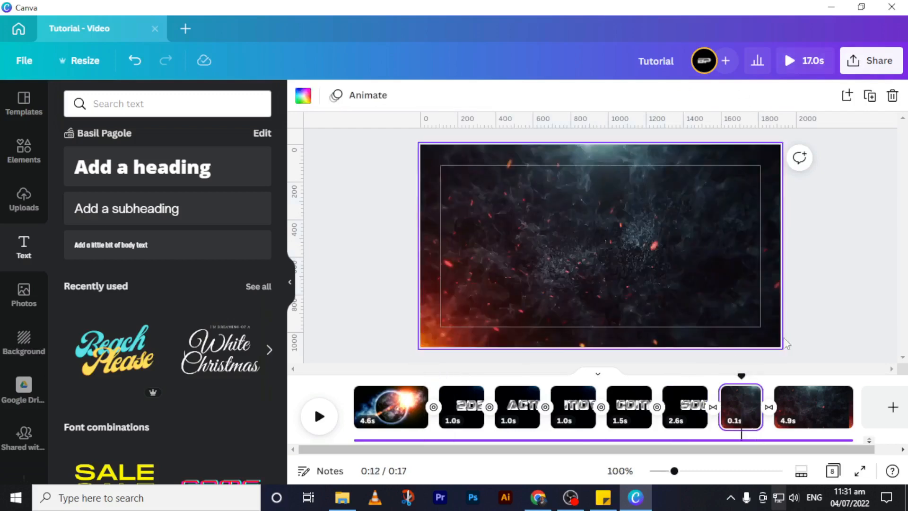
pyautogui.click(825, 417)
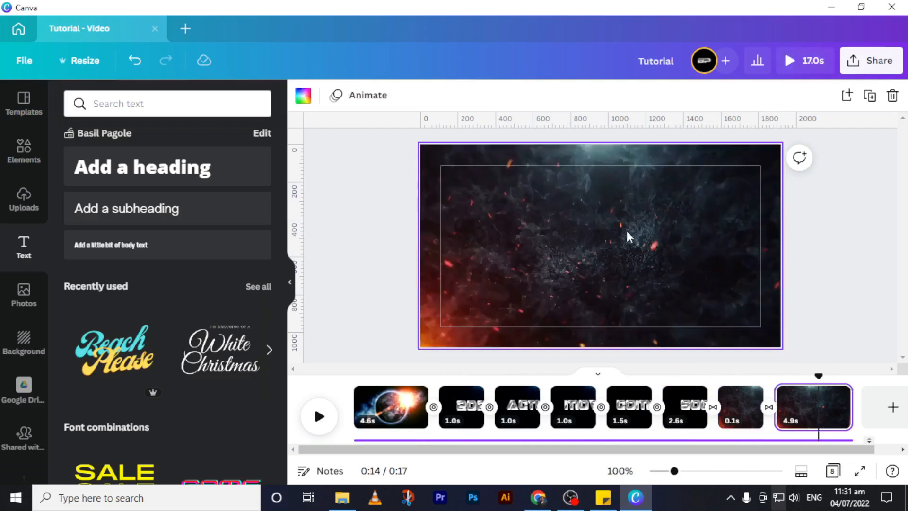
pyautogui.click(562, 241)
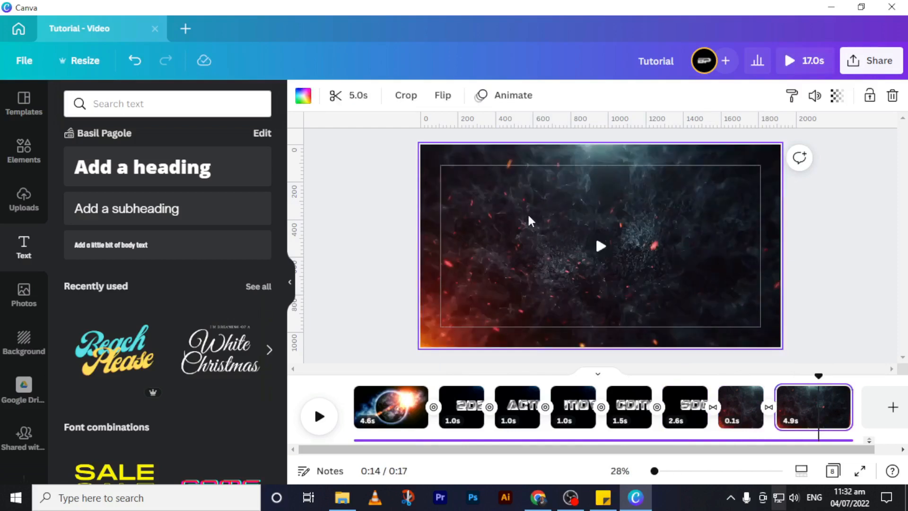
pyautogui.click(158, 171)
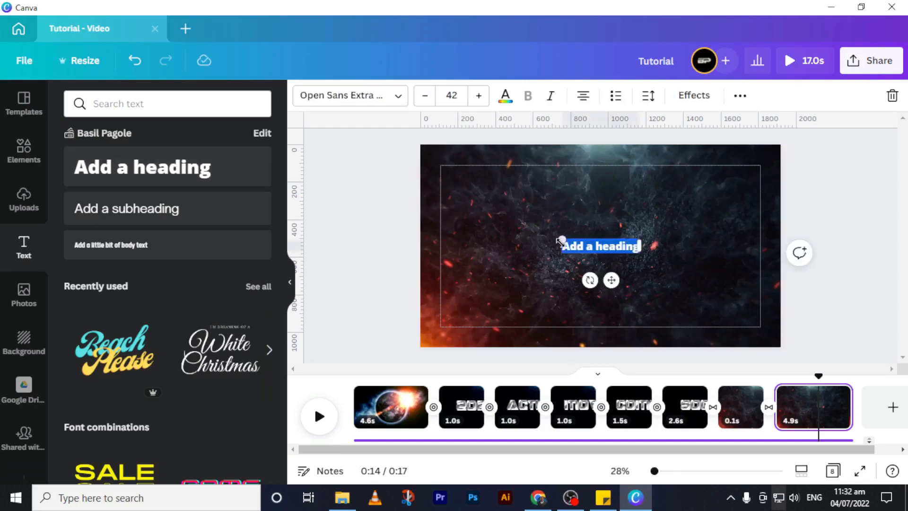
pyautogui.moveTo(560, 241); pyautogui.dragTo(511, 209)
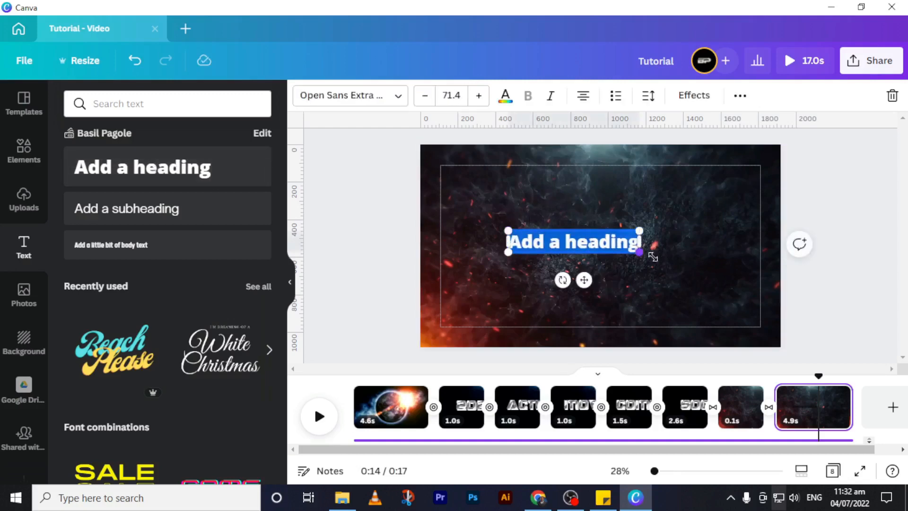
pyautogui.moveTo(653, 257); pyautogui.dragTo(710, 264)
pyautogui.click(634, 229)
pyautogui.click(653, 253)
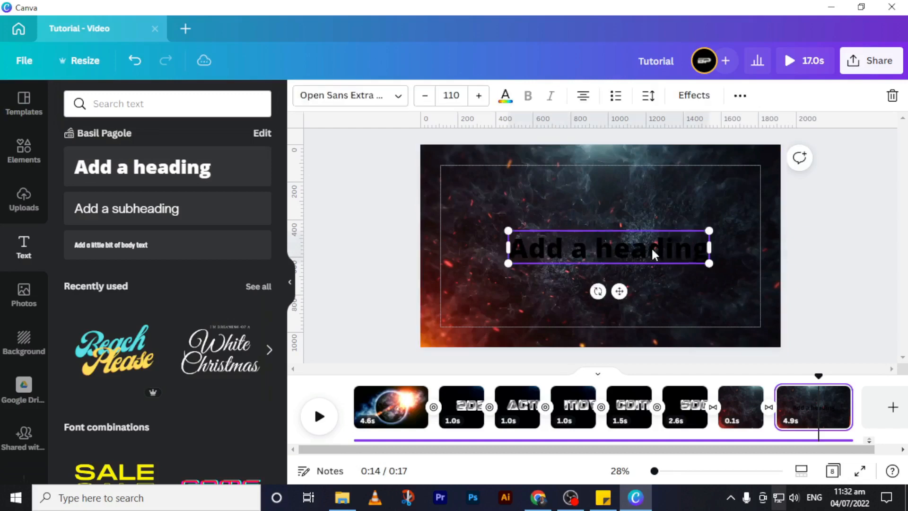
# Replace the new heading's text with "REVOLUTION STUDIO" and "PRESENT" on a second line
pyautogui.click(652, 254)
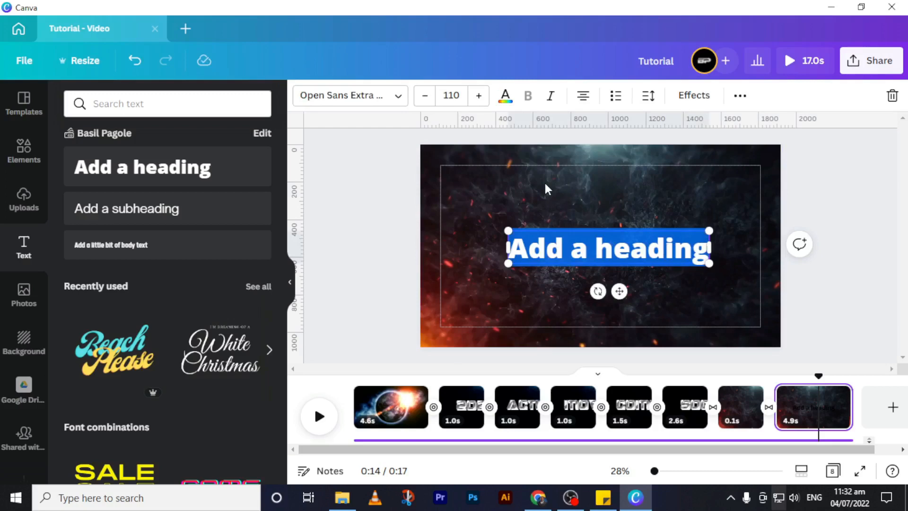
pyautogui.write('RE')
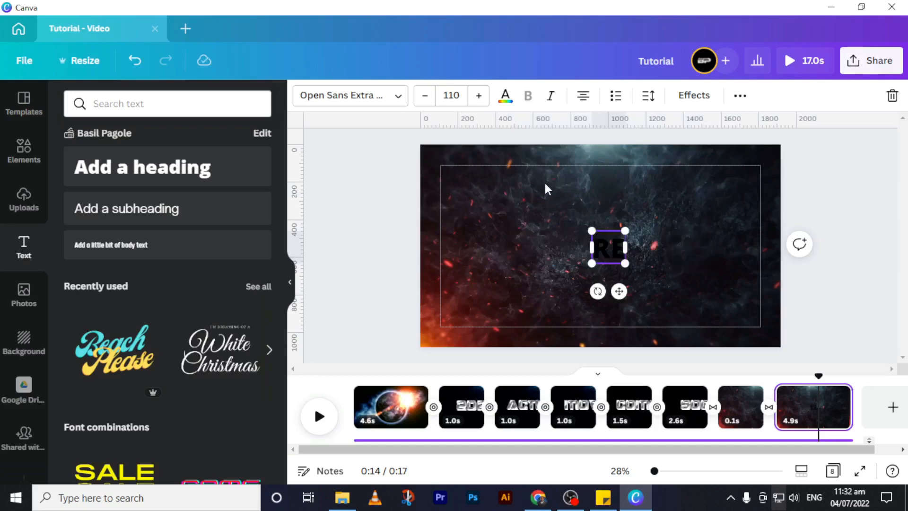
pyautogui.write('VOL')
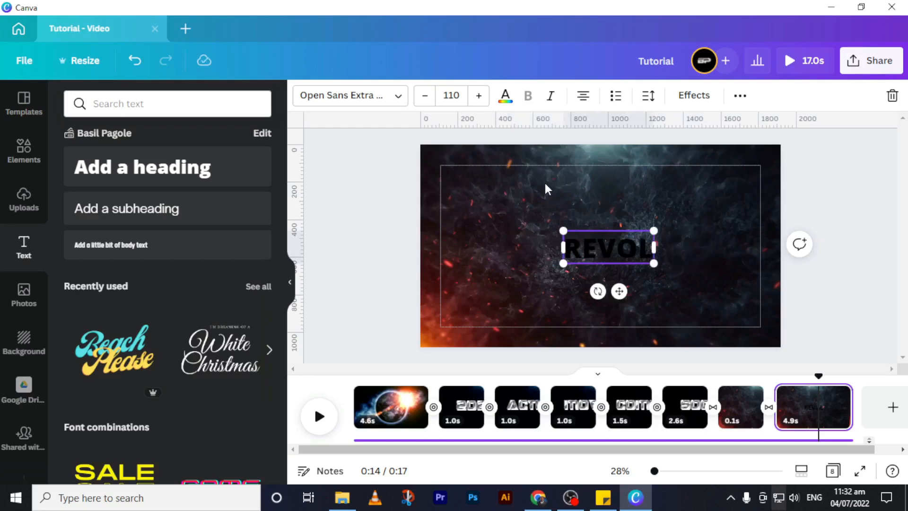
pyautogui.write('UTION')
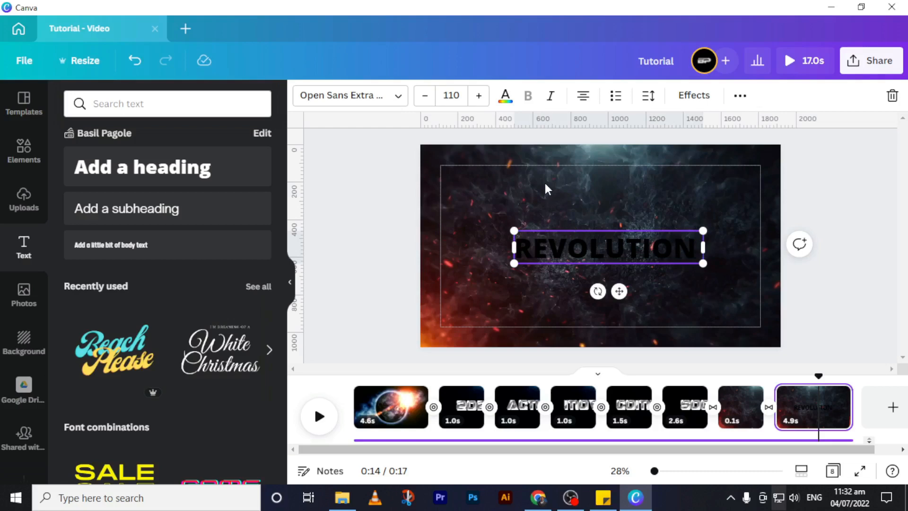
pyautogui.write('ST')
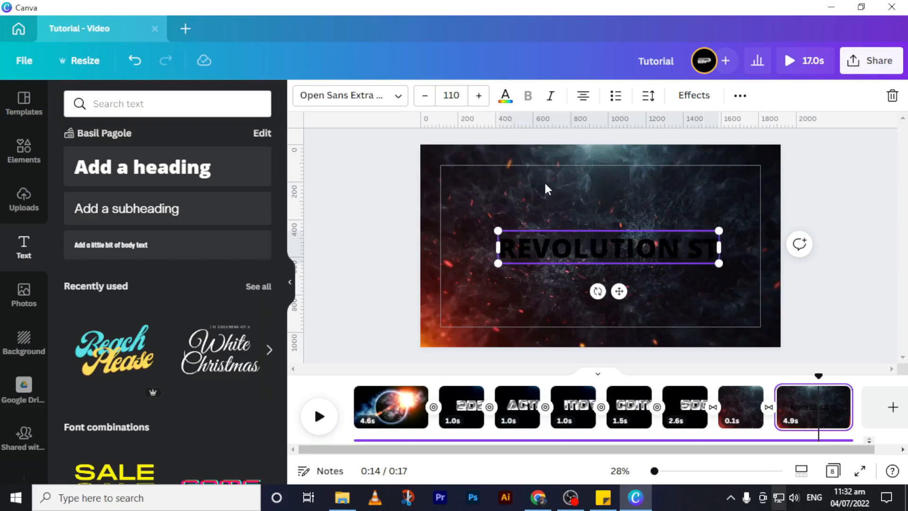
pyautogui.write('UDIO')
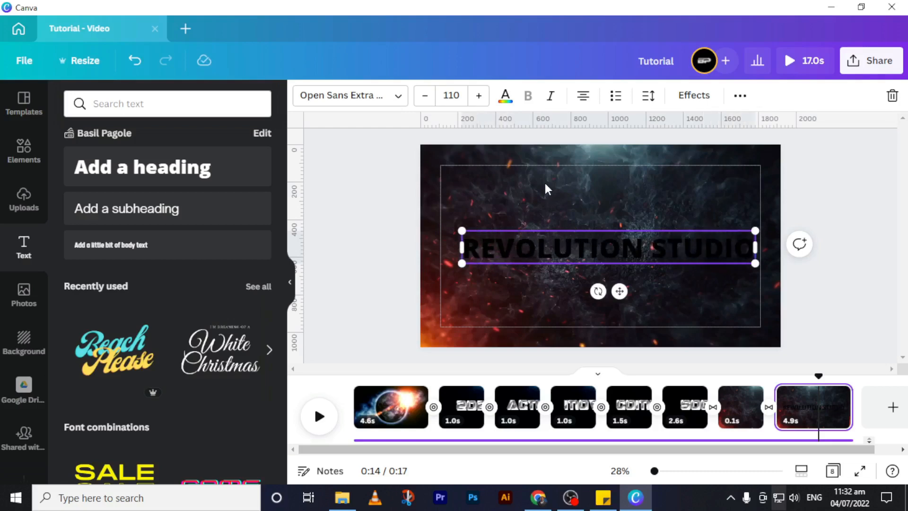
pyautogui.press('Return')
pyautogui.write('PRESE')
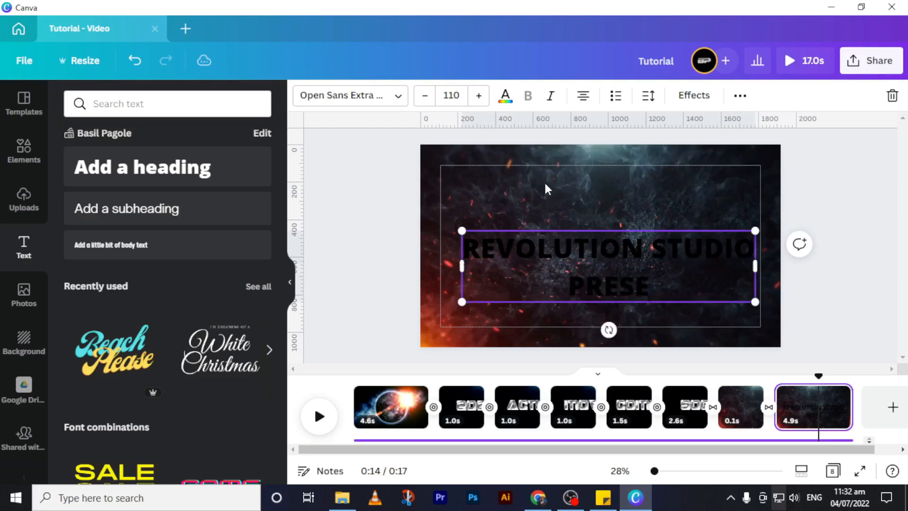
pyautogui.write('NT')
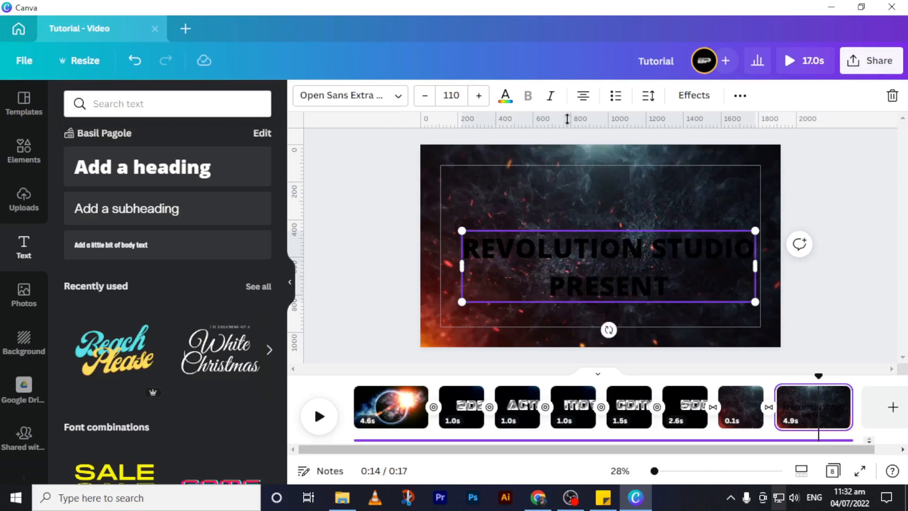
# Colour the "REVOLUTION STUDIO PRESENT" title bright red from the default colours
pyautogui.click(509, 101)
pyautogui.scroll(-5, 222, 291)
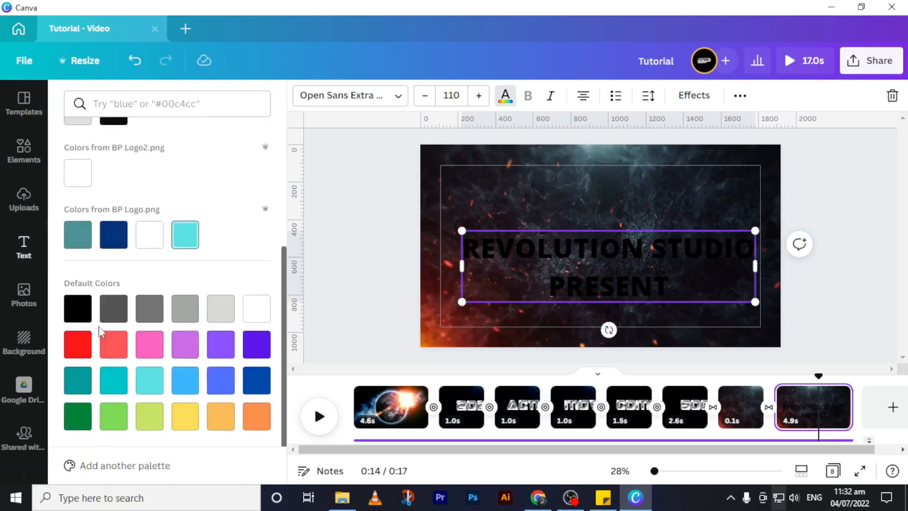
pyautogui.click(78, 344)
pyautogui.click(609, 192)
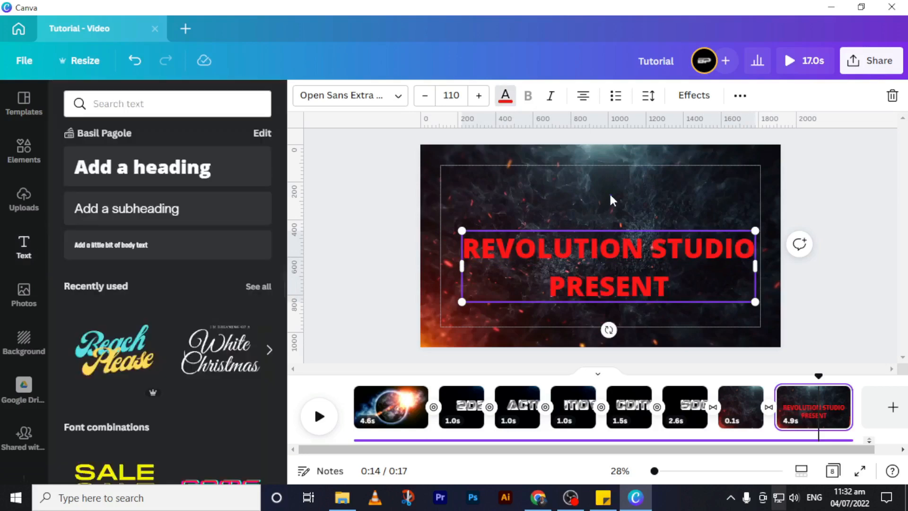
# Align the red title to the centre and middle of the eighth page
pyautogui.click(660, 249)
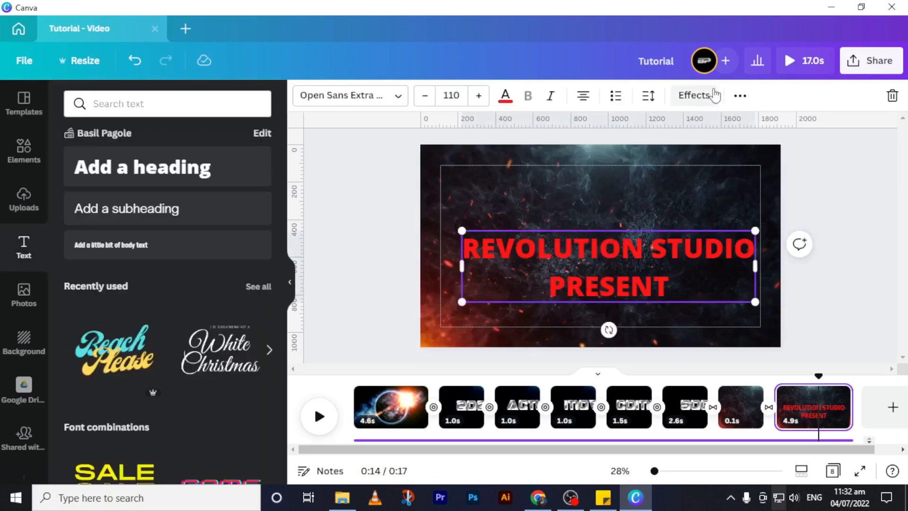
pyautogui.click(740, 95)
pyautogui.click(607, 127)
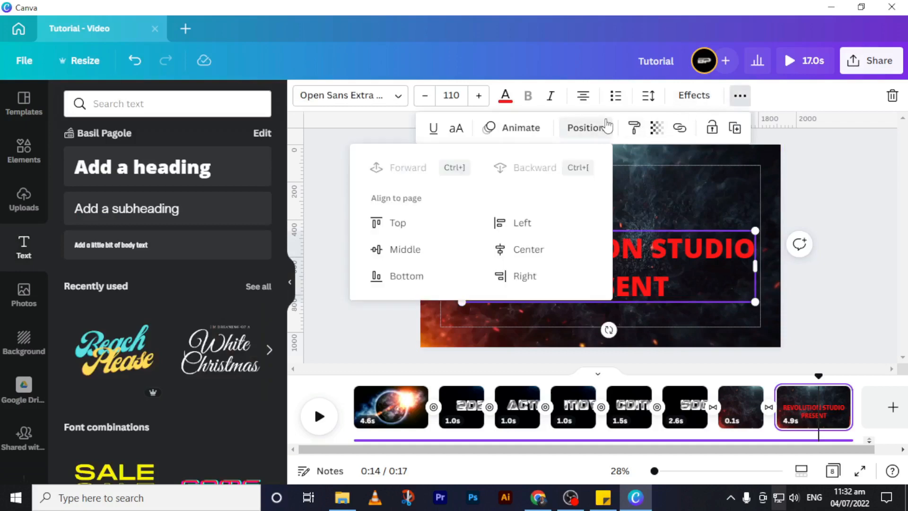
pyautogui.click(520, 249)
pyautogui.click(405, 250)
pyautogui.click(667, 309)
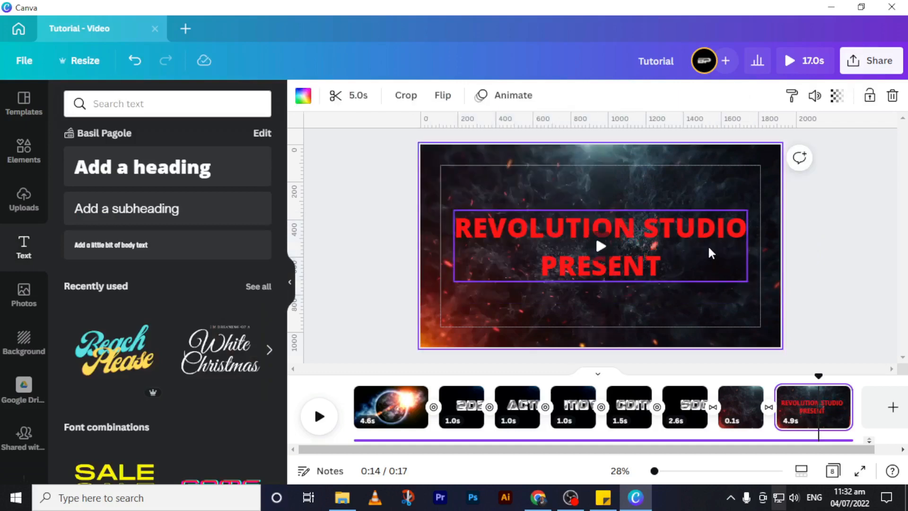
pyautogui.click(708, 245)
pyautogui.click(682, 192)
pyautogui.click(701, 232)
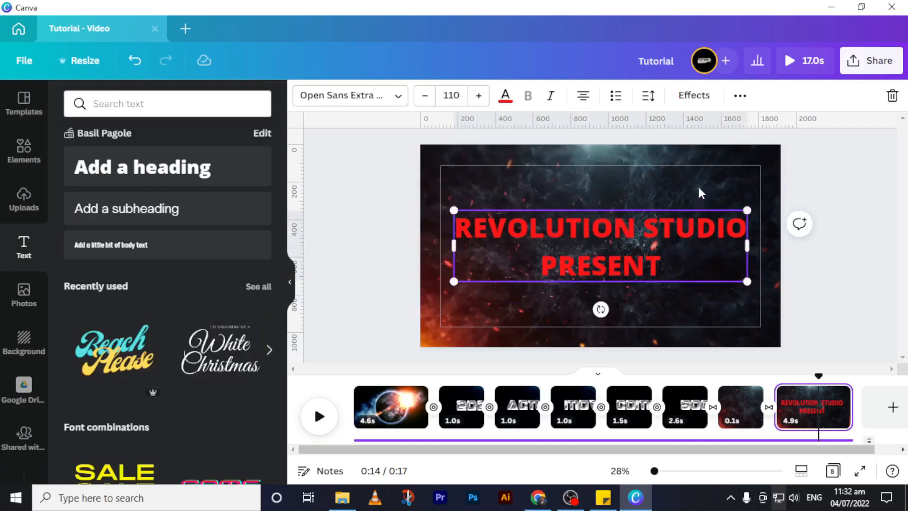
pyautogui.click(699, 188)
pyautogui.click(707, 234)
pyautogui.click(682, 184)
# Change the red title's font to the uploaded Western Bang Bang Regular
pyautogui.click(701, 222)
pyautogui.click(398, 95)
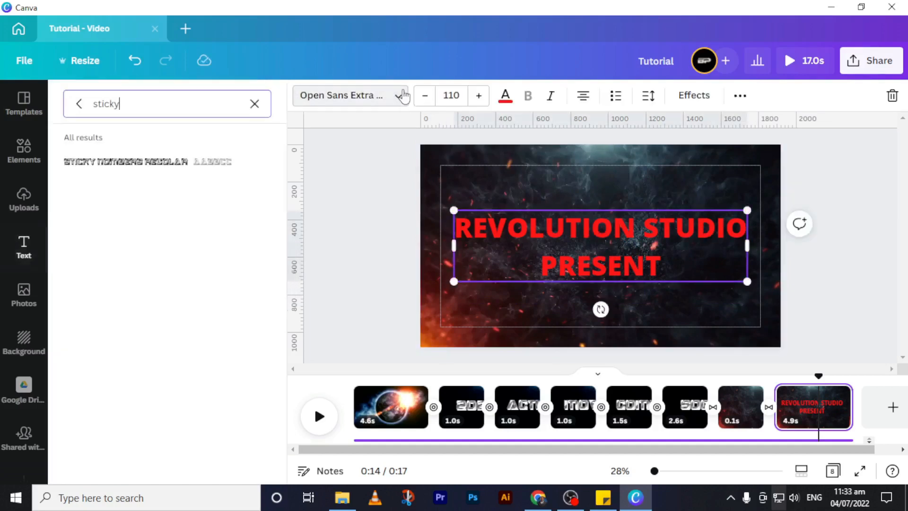
pyautogui.click(246, 107)
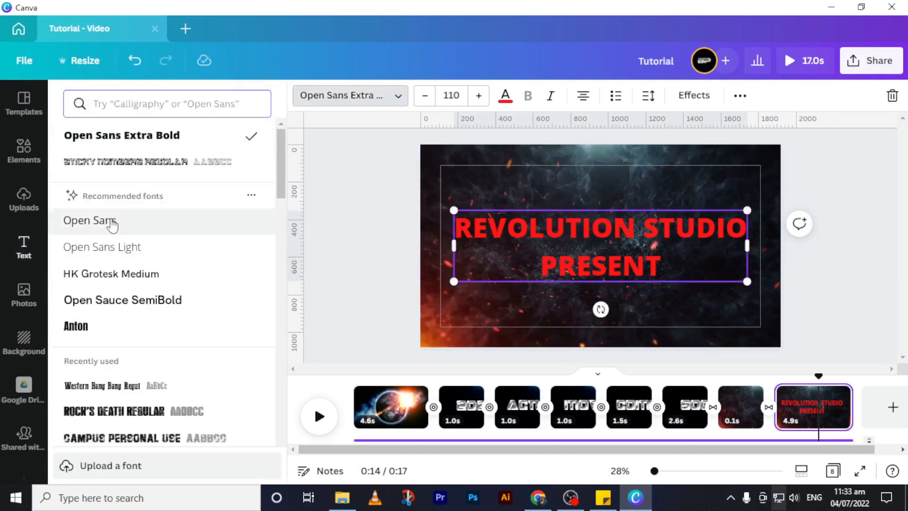
pyautogui.scroll(-15, 112, 227)
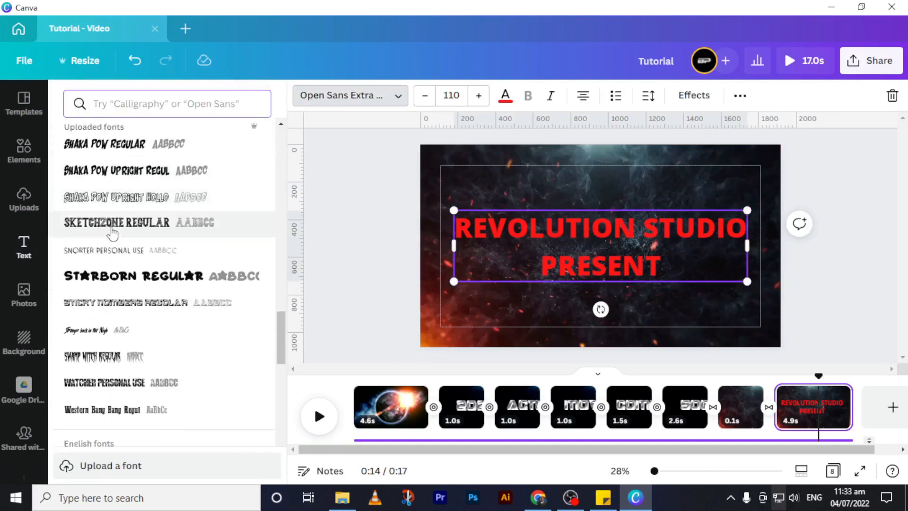
pyautogui.scroll(7, 112, 231)
pyautogui.scroll(-4, 113, 232)
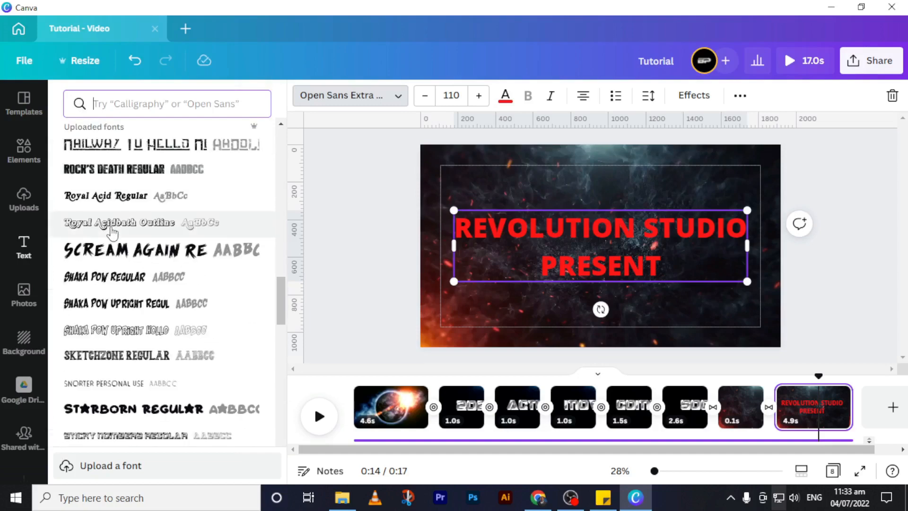
pyautogui.scroll(-9, 113, 231)
pyautogui.scroll(5, 112, 232)
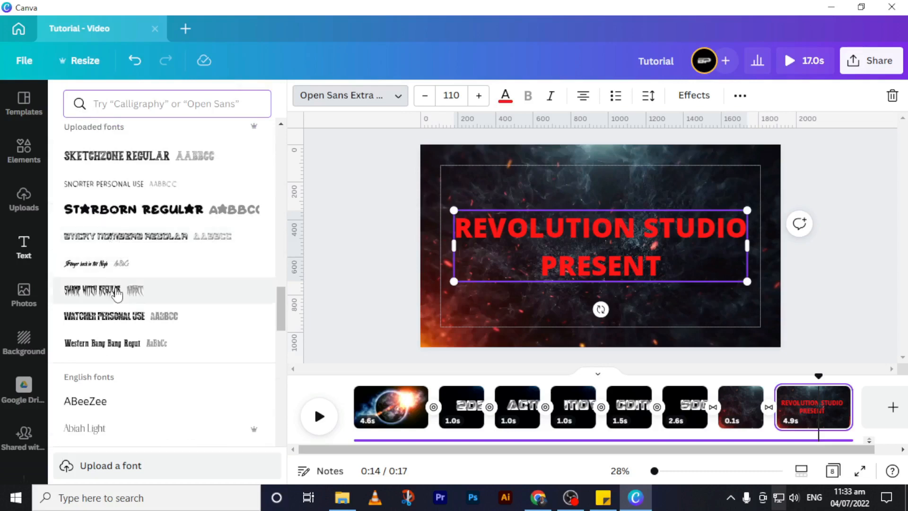
pyautogui.scroll(-3, 116, 291)
pyautogui.click(118, 216)
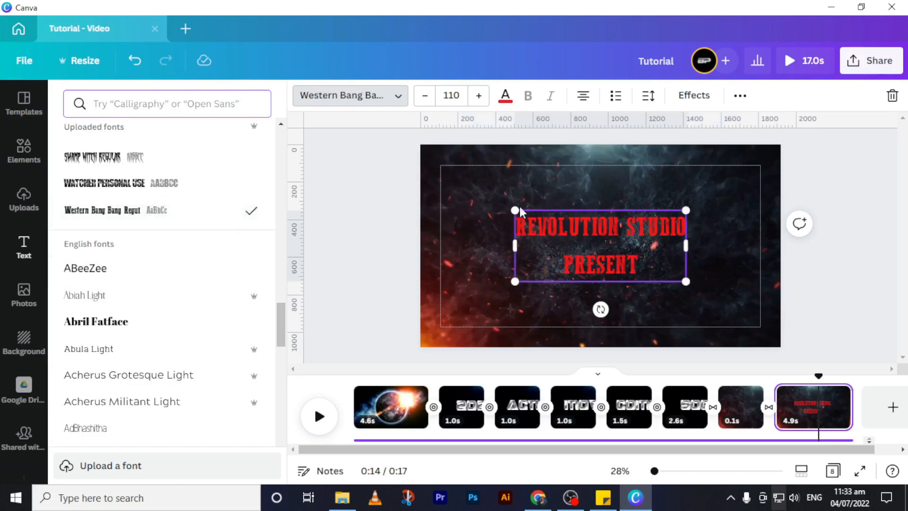
# Enlarge the red title to font size 185 and tighten its line spacing to 0.92
pyautogui.moveTo(516, 210); pyautogui.dragTo(454, 185)
pyautogui.moveTo(686, 282); pyautogui.dragTo(740, 307)
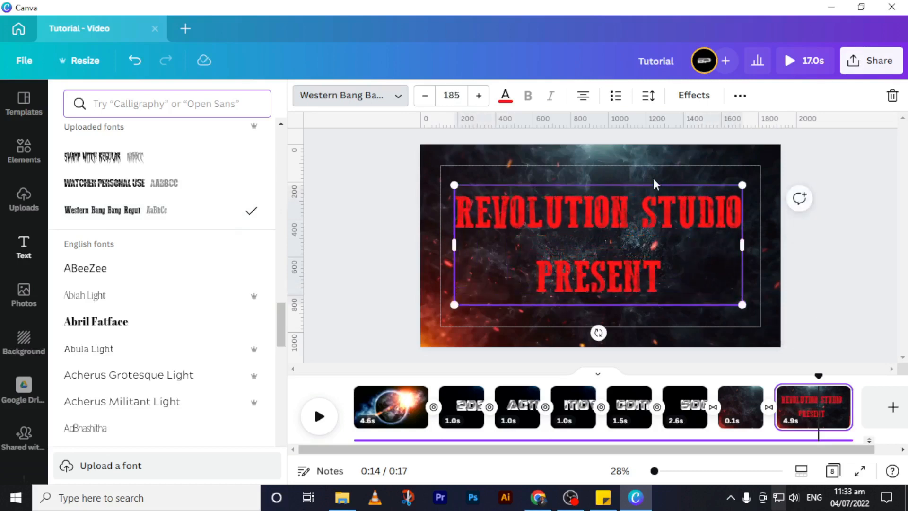
pyautogui.click(648, 95)
pyautogui.moveTo(735, 195); pyautogui.dragTo(695, 202)
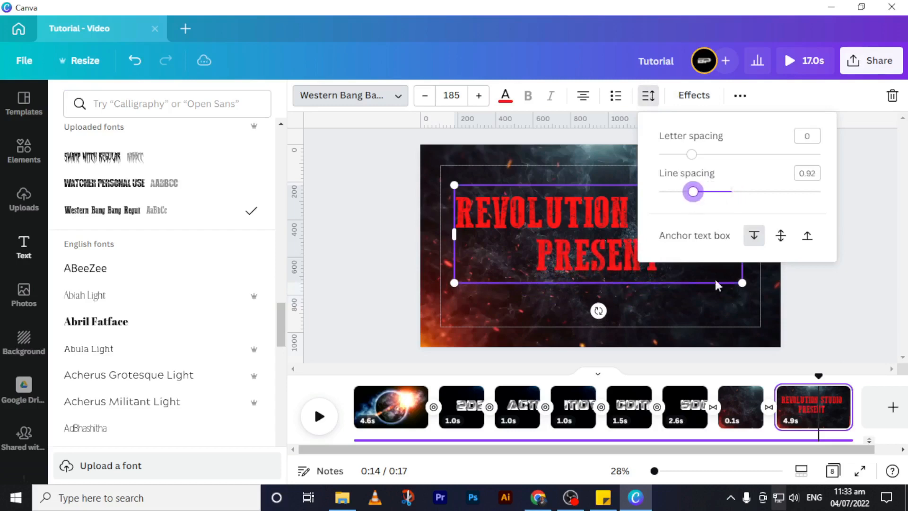
pyautogui.click(723, 320)
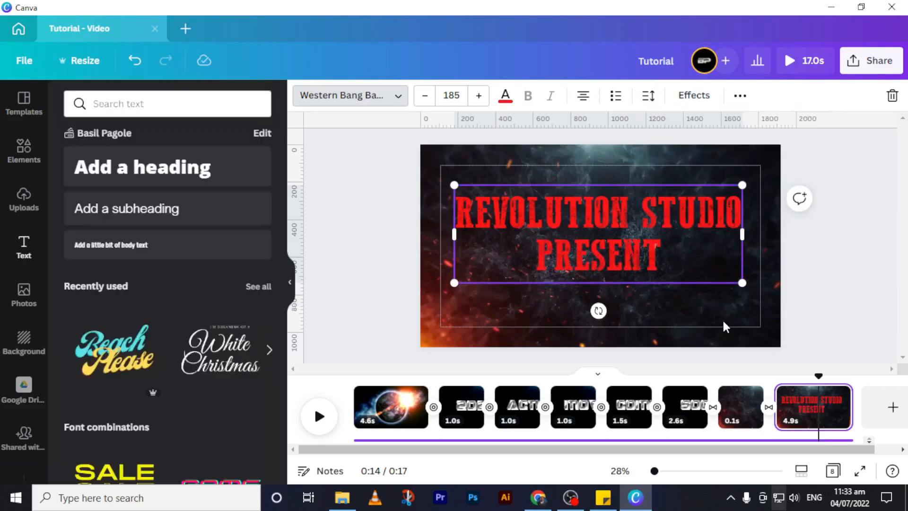
# Align the red title to the centre and middle of the eighth page and play the video from the beginning
pyautogui.click(740, 96)
pyautogui.click(589, 128)
pyautogui.click(503, 249)
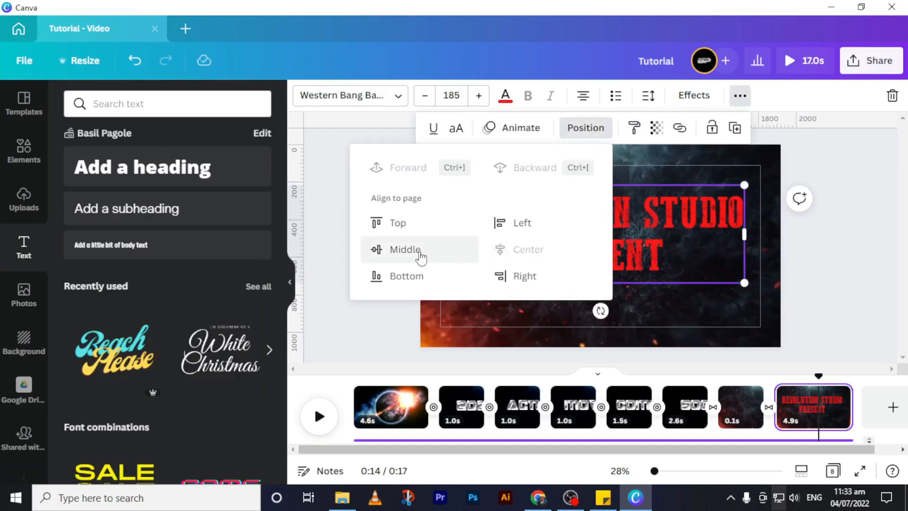
pyautogui.click(416, 251)
pyautogui.click(655, 318)
pyautogui.click(676, 264)
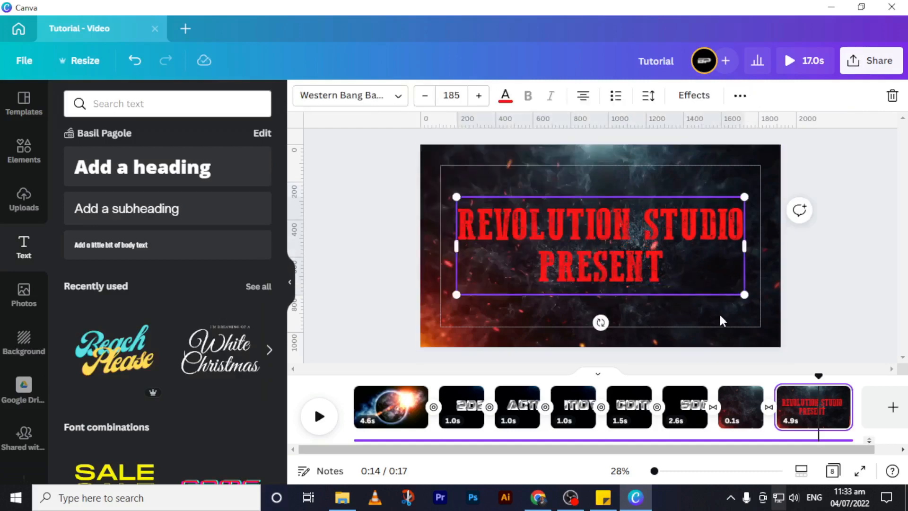
pyautogui.click(724, 310)
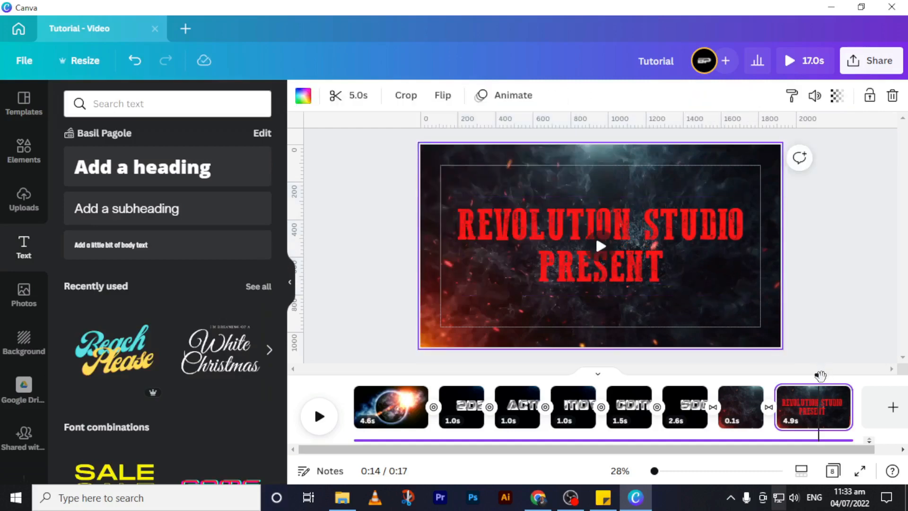
pyautogui.moveTo(819, 376); pyautogui.dragTo(356, 379)
pyautogui.click(319, 419)
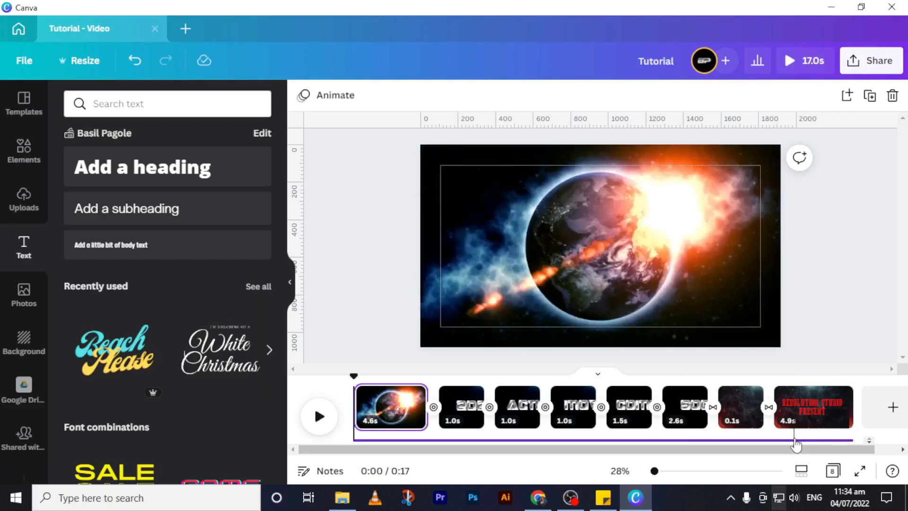
# Try adjusting which portion of the cinematic music plays so its beats line up with the title pages
pyautogui.click(805, 441)
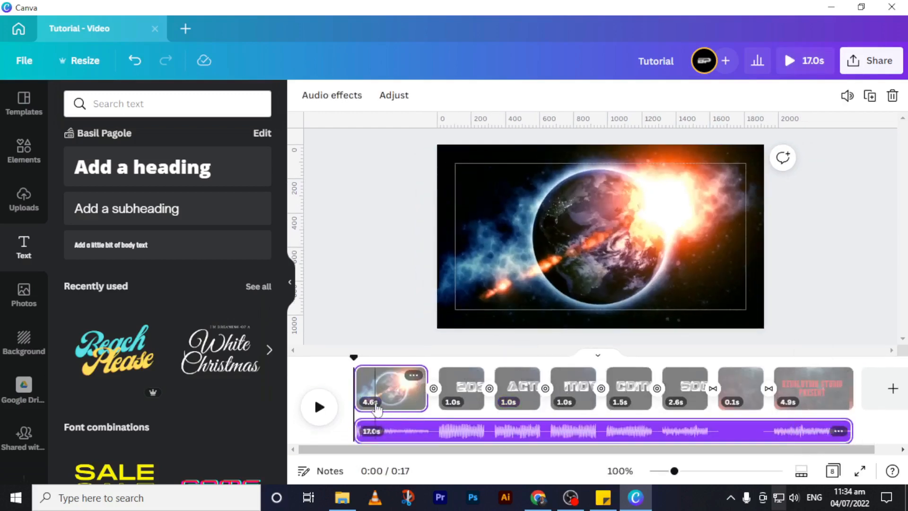
pyautogui.click(374, 405)
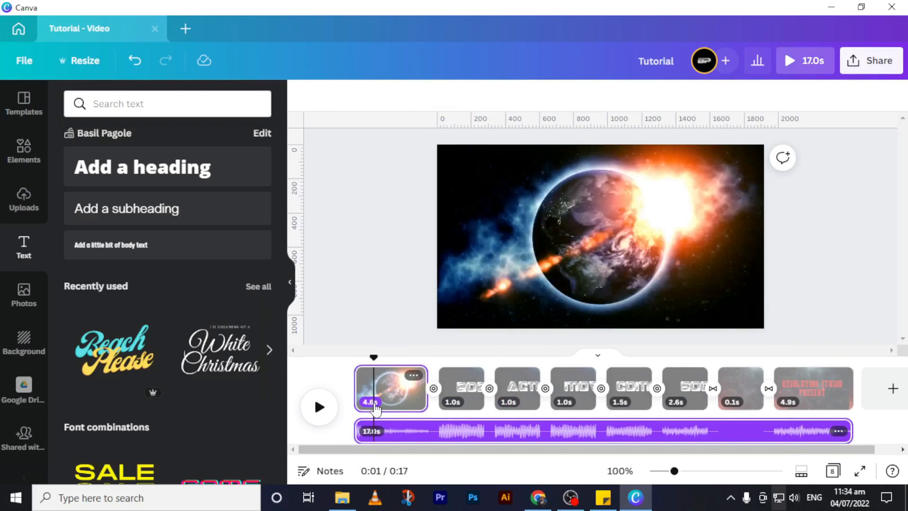
pyautogui.click(447, 440)
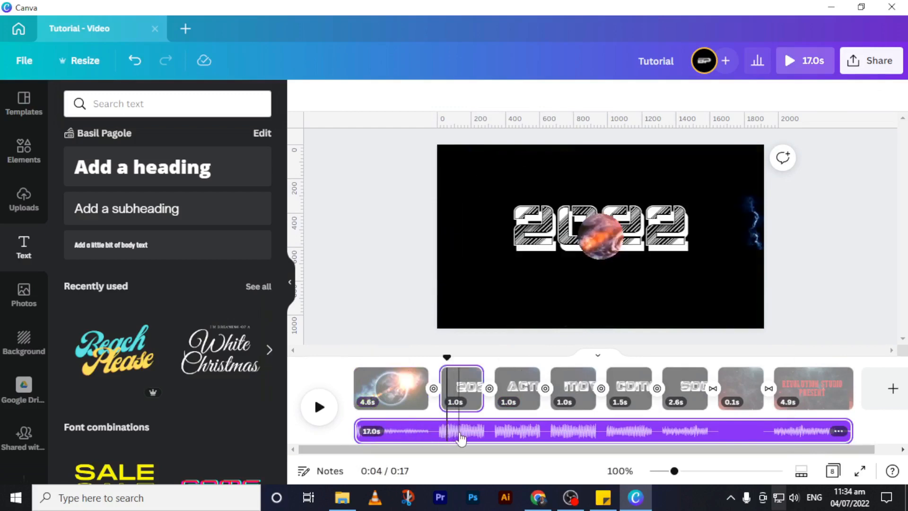
pyautogui.rightClick(417, 437)
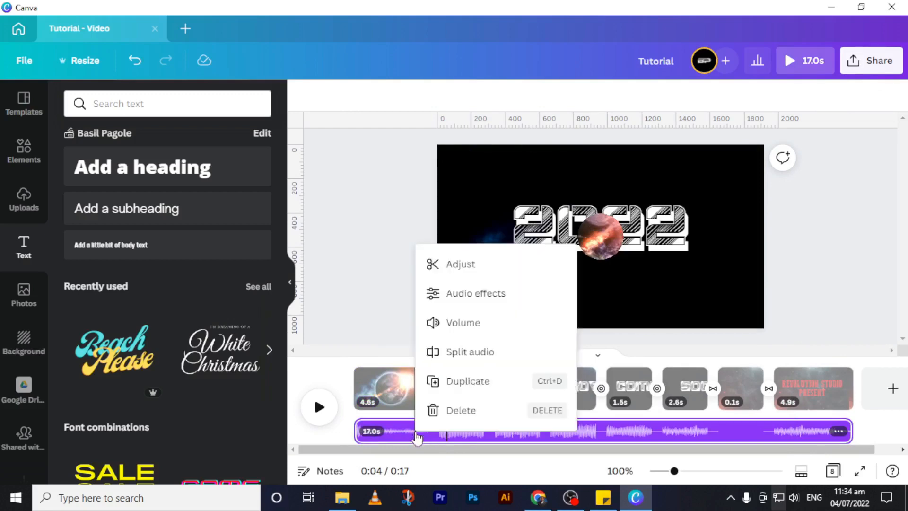
pyautogui.click(473, 266)
pyautogui.moveTo(535, 439); pyautogui.dragTo(490, 442)
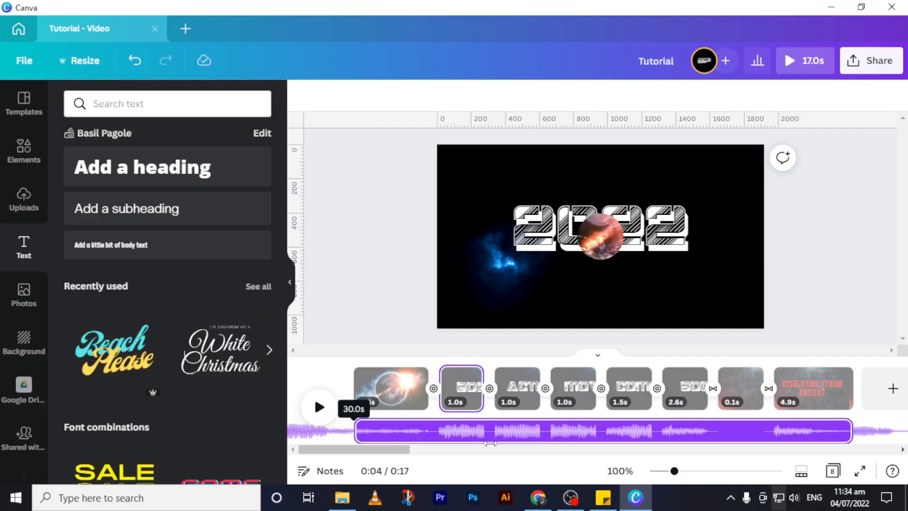
pyautogui.moveTo(490, 443); pyautogui.dragTo(490, 442)
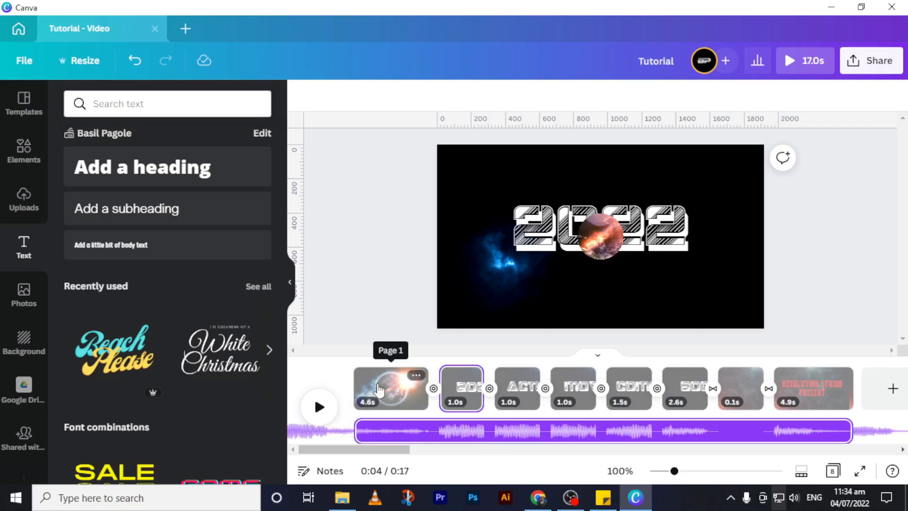
# Preview the video with its music from about 0:01 on the first page
pyautogui.click(412, 371)
pyautogui.click(376, 358)
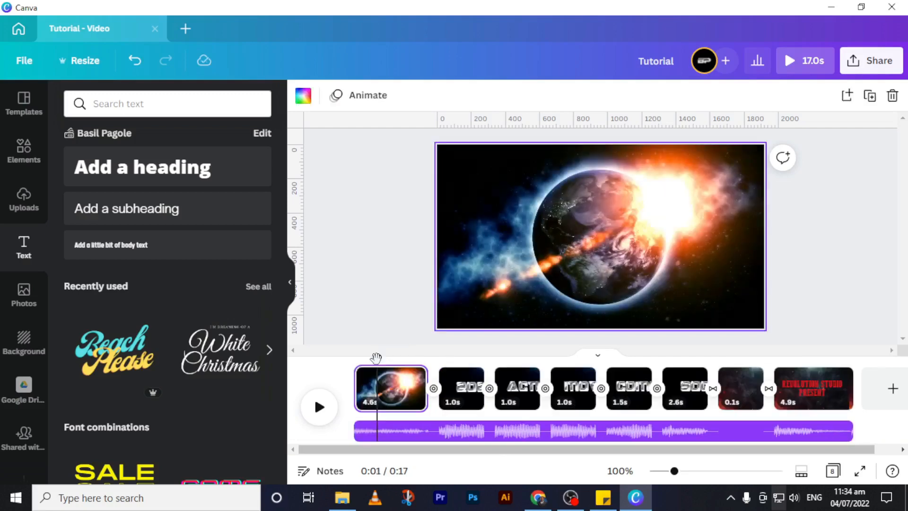
pyautogui.press('space')
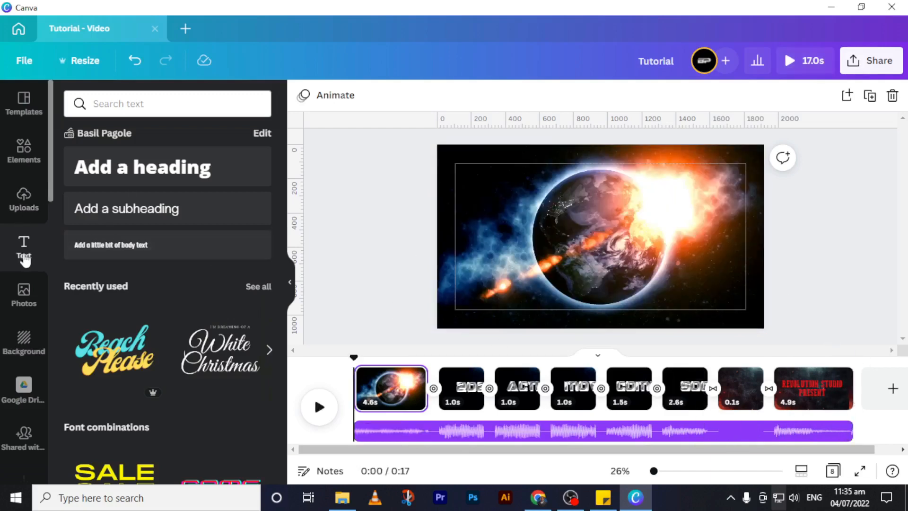
# Add the uploaded No_Copyright_Creator_Typewriter audio at 0:12, at the start of the eighth page
pyautogui.click(28, 156)
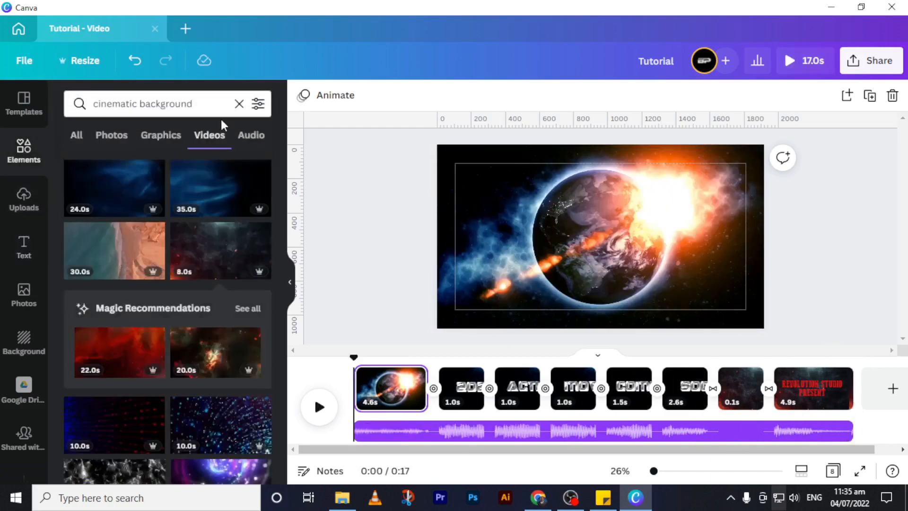
pyautogui.click(239, 103)
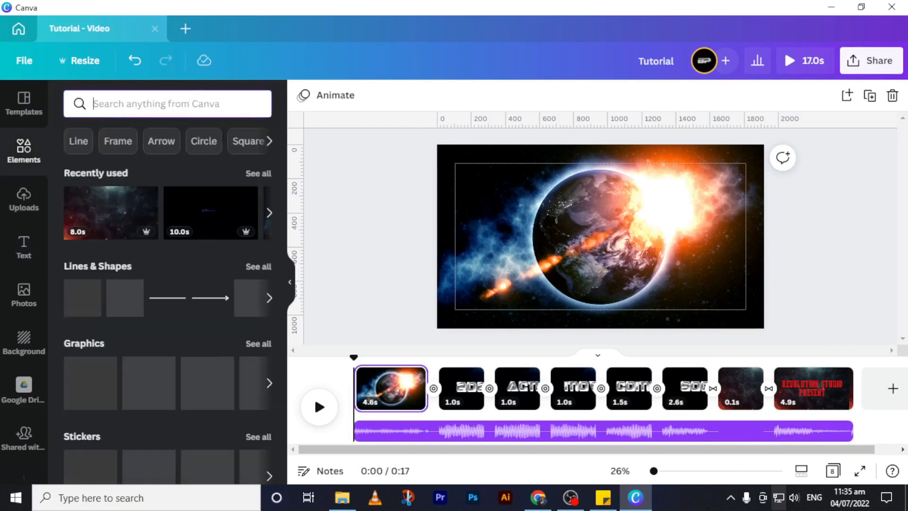
pyautogui.click(24, 203)
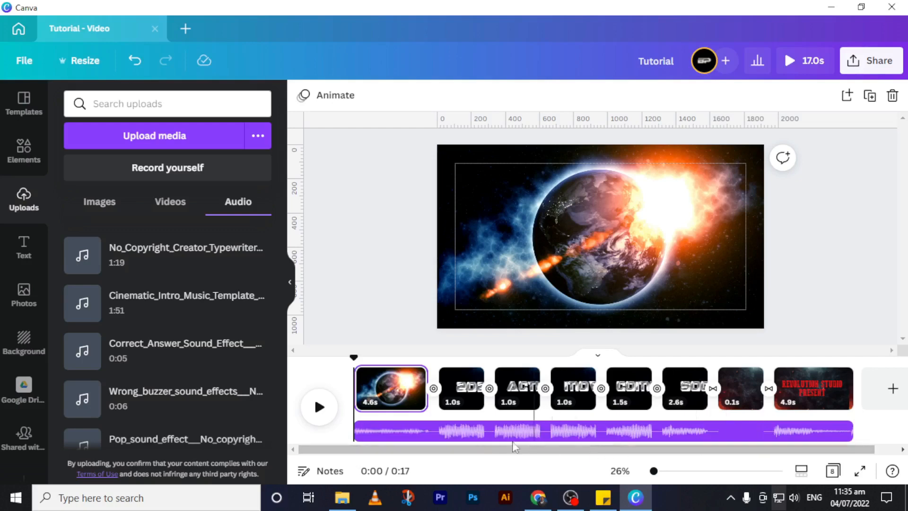
pyautogui.moveTo(354, 358)
pyautogui.mouseDown()
pyautogui.moveTo(781, 358)
pyautogui.moveTo(355, 358)
pyautogui.moveTo(367, 361)
pyautogui.mouseUp()
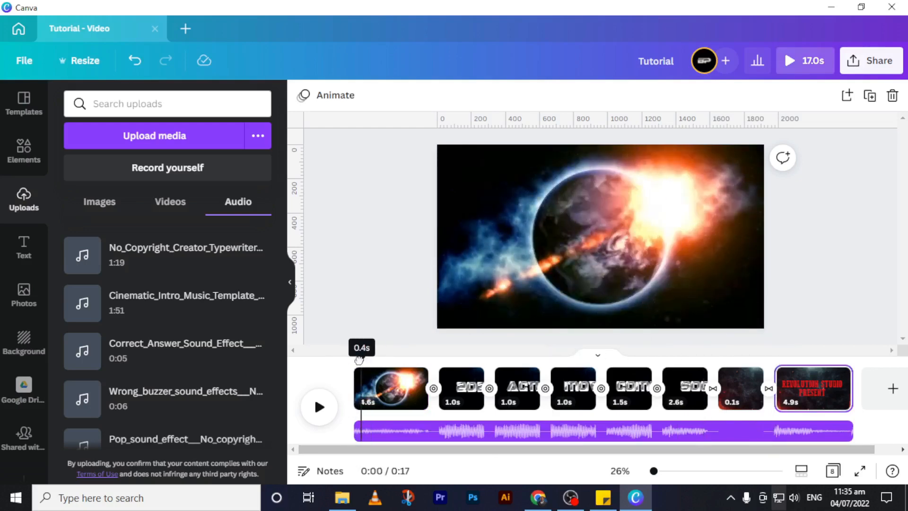
pyautogui.moveTo(348, 361); pyautogui.dragTo(354, 366)
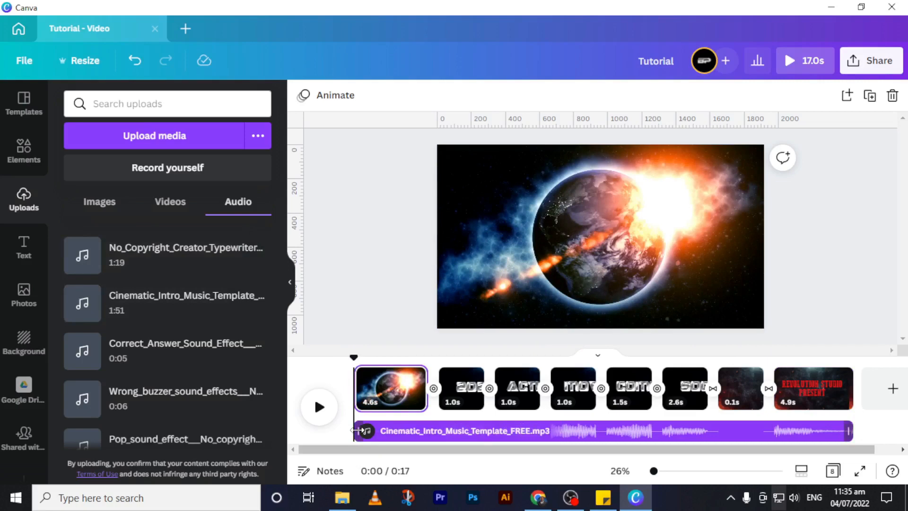
pyautogui.moveTo(356, 358); pyautogui.dragTo(774, 350)
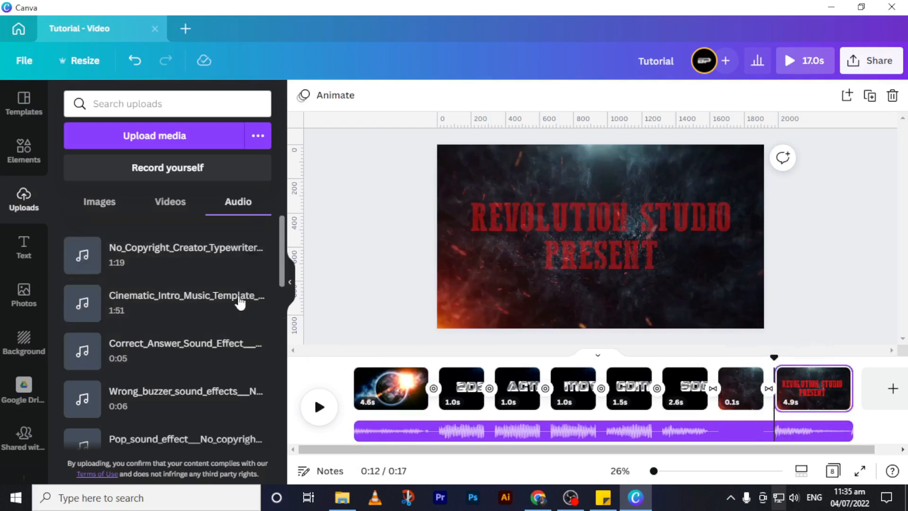
pyautogui.click(138, 260)
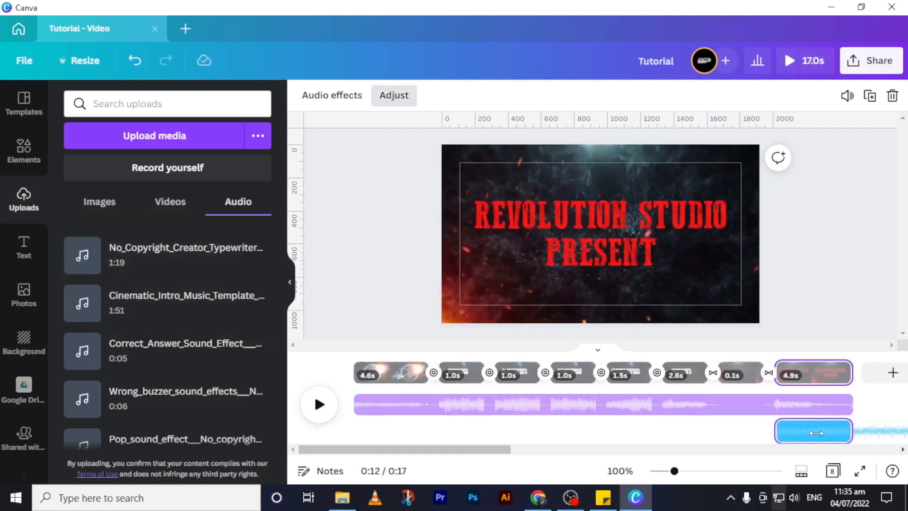
# Shift the typewriter audio to its typing portion under the eighth page and preview the whole video from the start
pyautogui.moveTo(818, 429); pyautogui.dragTo(742, 434)
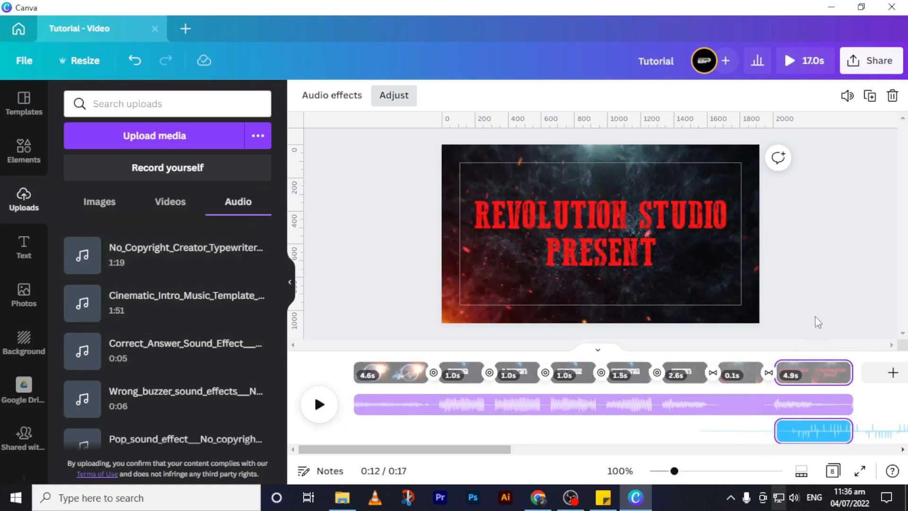
pyautogui.click(812, 303)
pyautogui.moveTo(774, 352); pyautogui.dragTo(354, 353)
pyautogui.click(320, 405)
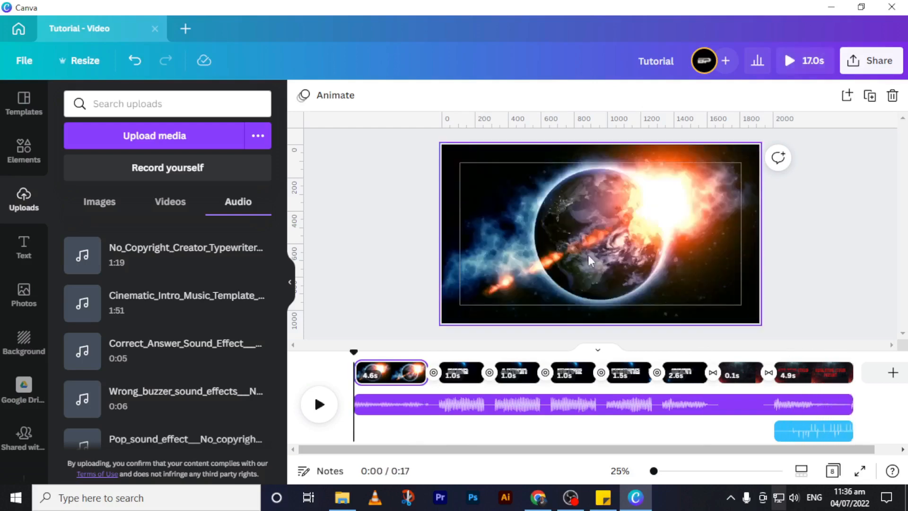
# Apply the Typewriter text animation, on enter and by character, to the red "REVOLUTION STUDIO PRESENT" title
pyautogui.click(819, 385)
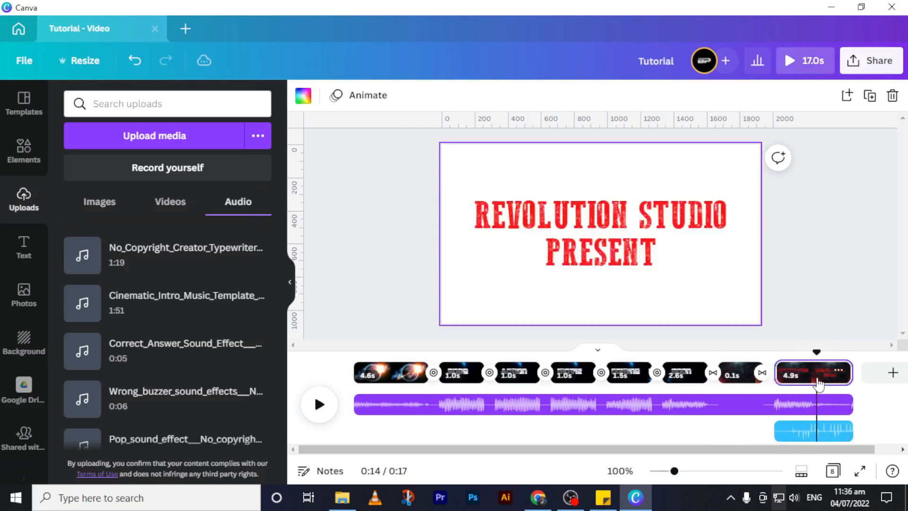
pyautogui.click(649, 237)
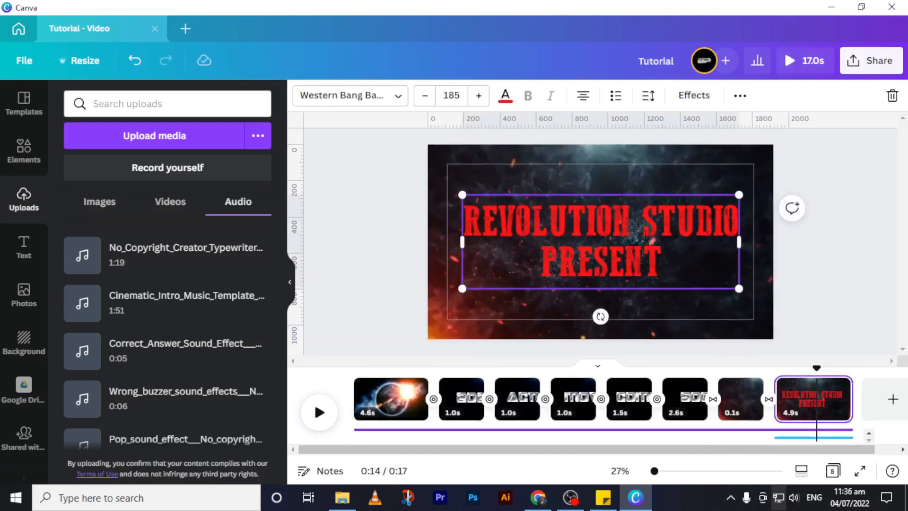
pyautogui.click(693, 306)
pyautogui.click(665, 246)
pyautogui.click(740, 97)
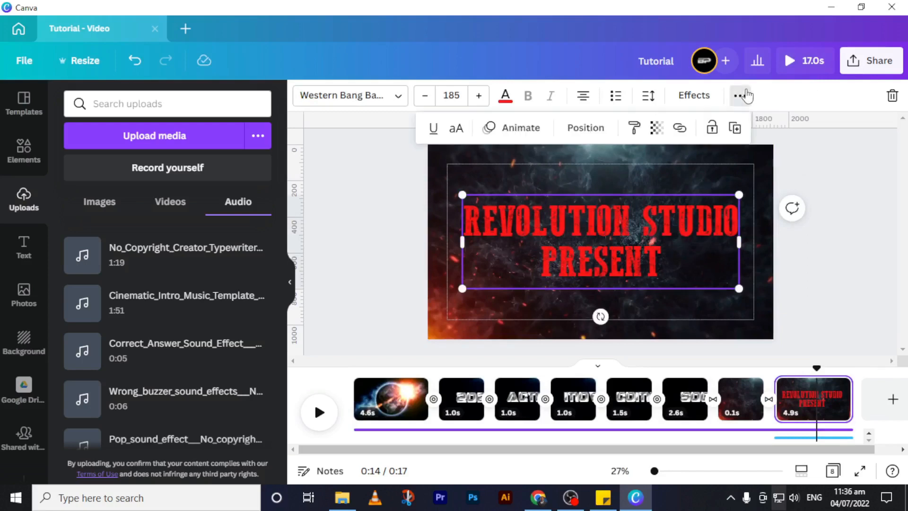
pyautogui.click(530, 129)
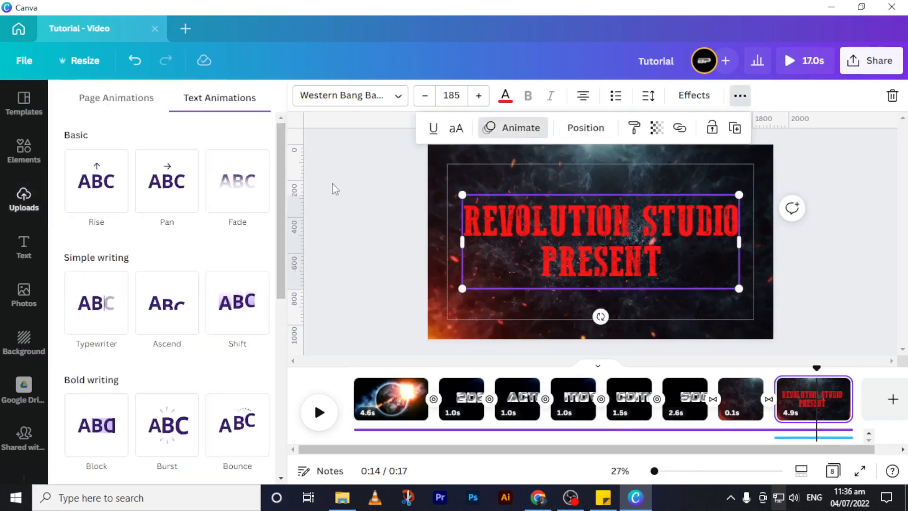
pyautogui.click(95, 326)
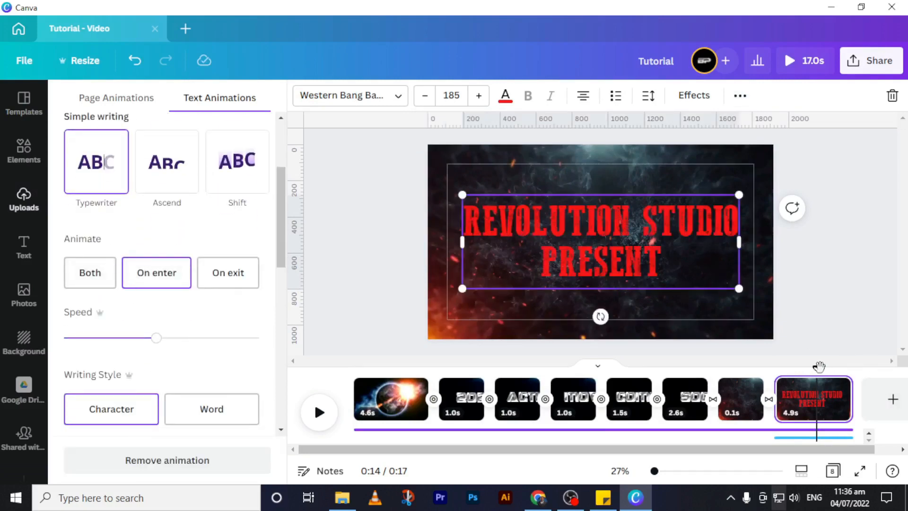
# Trim the start of the typewriter audio to 12.4s to match the title's typing and play the closing page
pyautogui.click(784, 371)
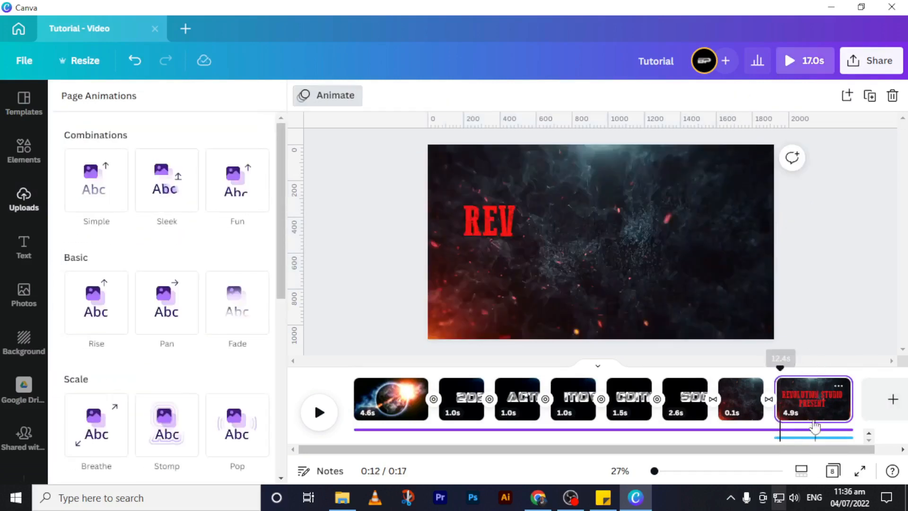
pyautogui.click(806, 439)
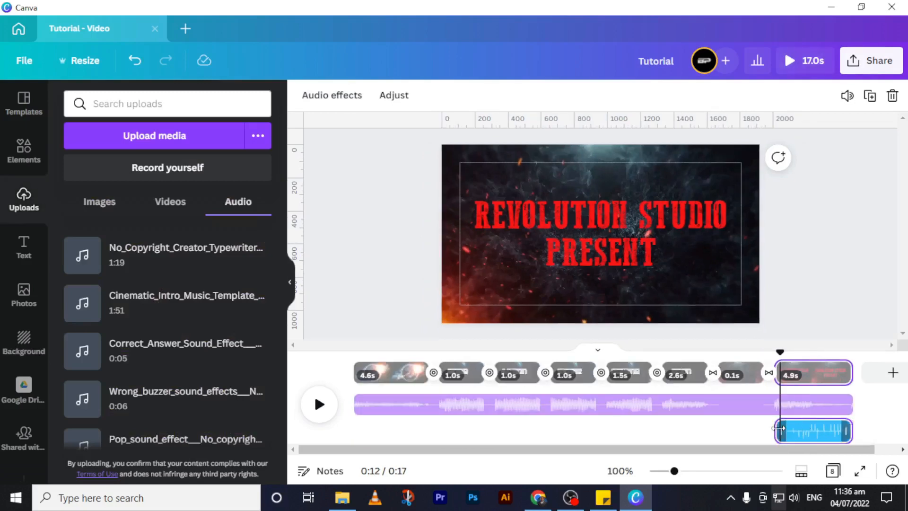
pyautogui.moveTo(783, 428); pyautogui.dragTo(789, 429)
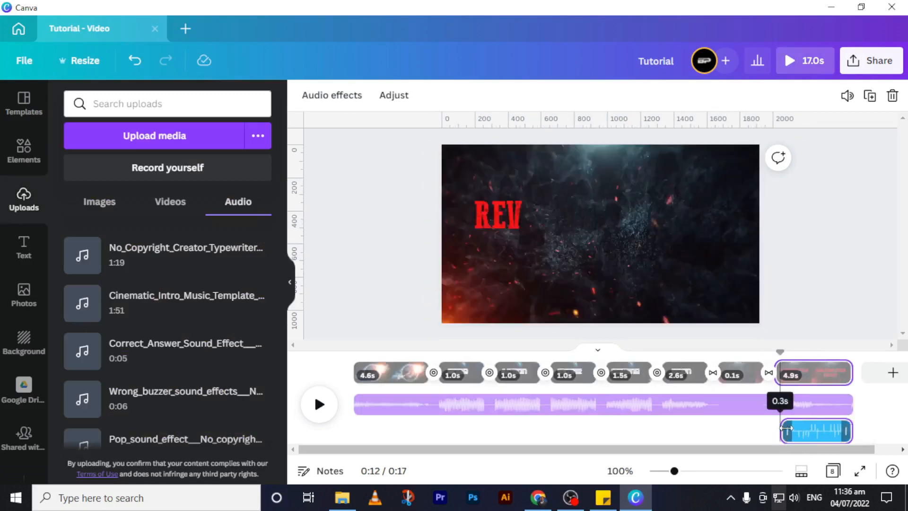
pyautogui.click(777, 353)
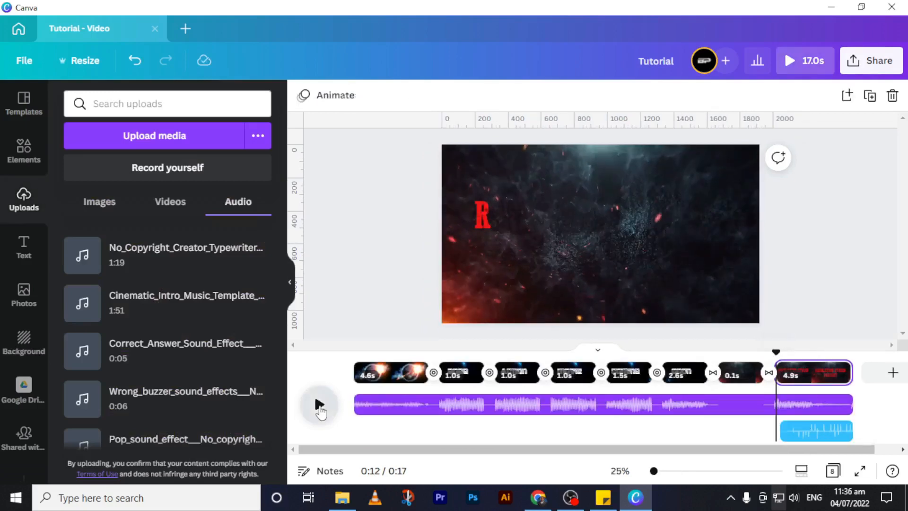
pyautogui.click(319, 405)
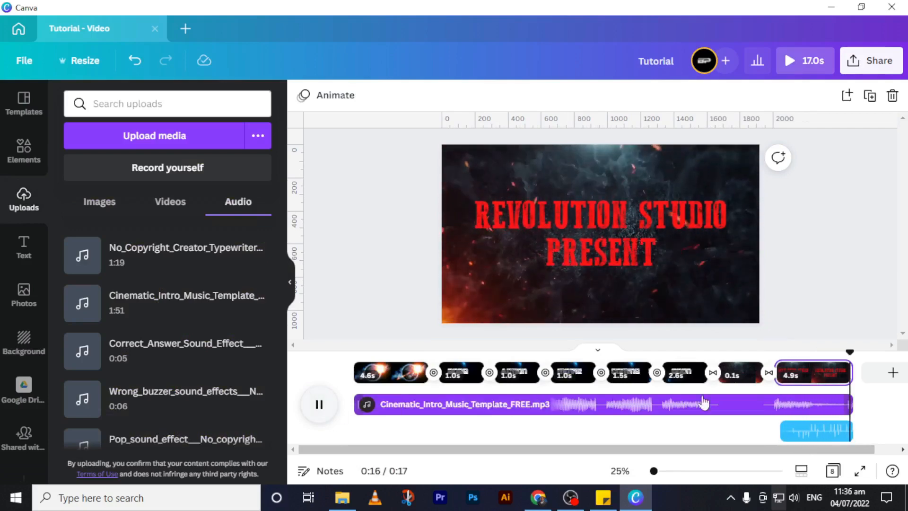
# Trim the end of the typewriter audio to the 0:15 mark and replay the closing page
pyautogui.click(839, 428)
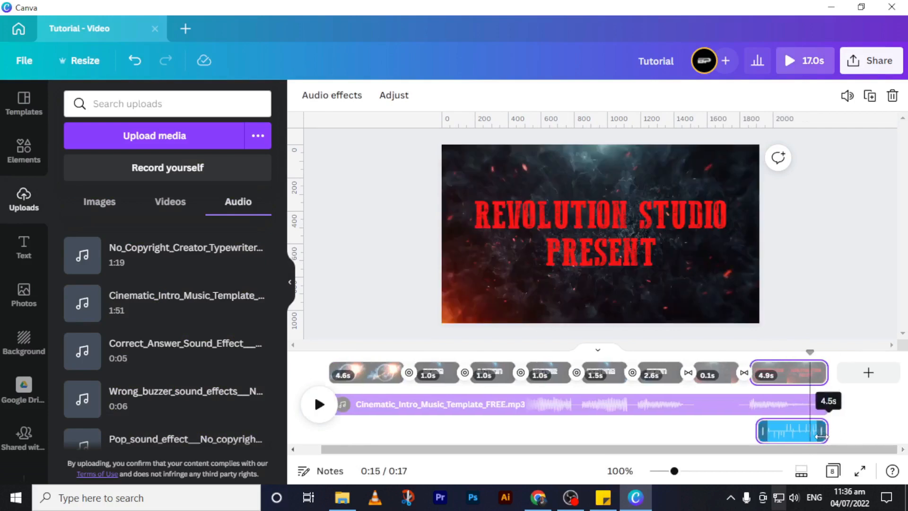
pyautogui.moveTo(821, 436); pyautogui.dragTo(810, 439)
pyautogui.moveTo(810, 350); pyautogui.dragTo(757, 353)
pyautogui.click(320, 405)
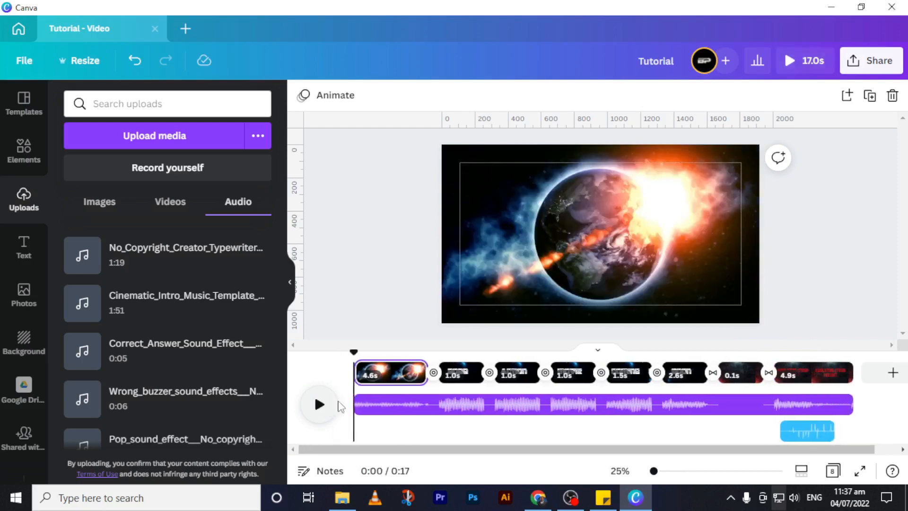
# Examine the "SOON" title and the blue background video on the sixth page
pyautogui.click(683, 376)
pyautogui.click(655, 238)
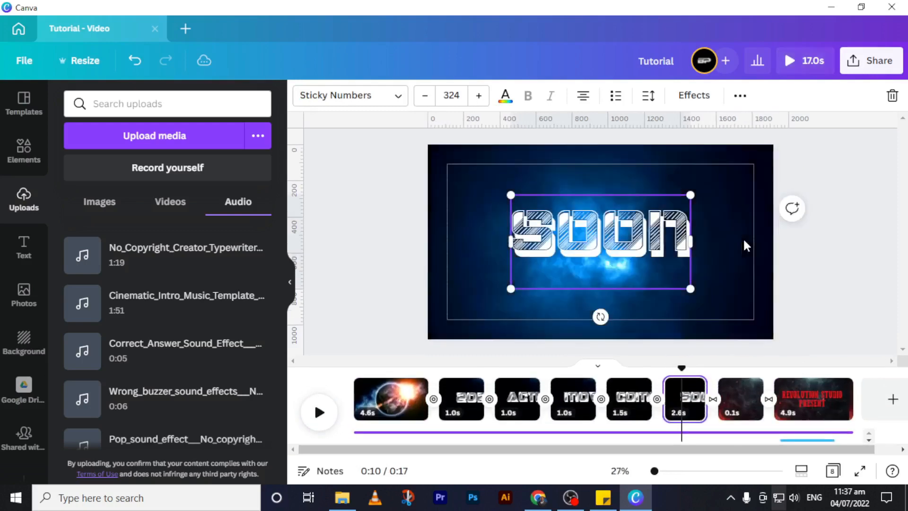
pyautogui.click(744, 240)
pyautogui.click(687, 235)
pyautogui.click(721, 227)
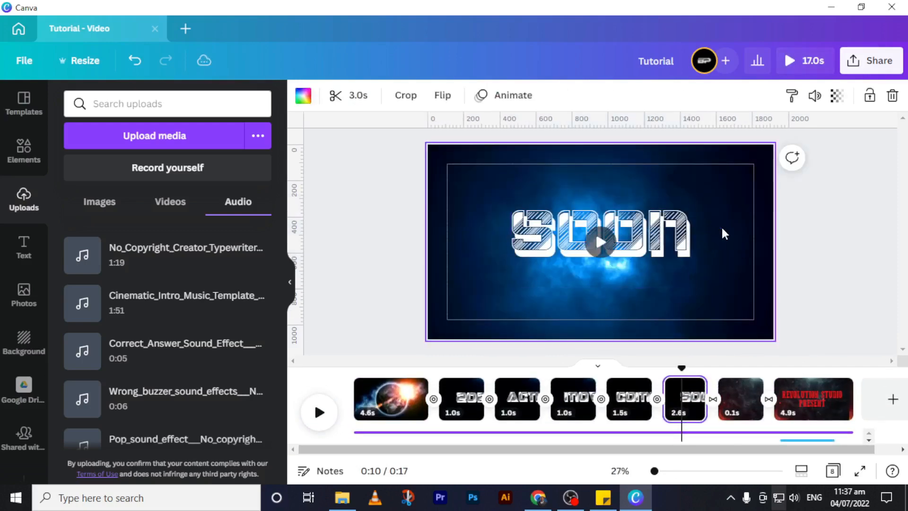
# Apply the Block page animation to the sixth page with the "SOON" title
pyautogui.click(595, 229)
pyautogui.click(739, 96)
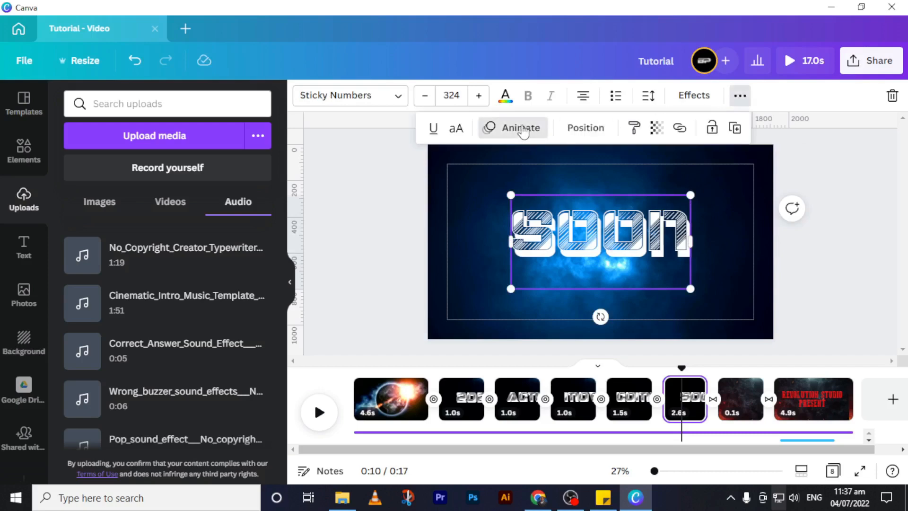
pyautogui.click(495, 127)
pyautogui.click(124, 100)
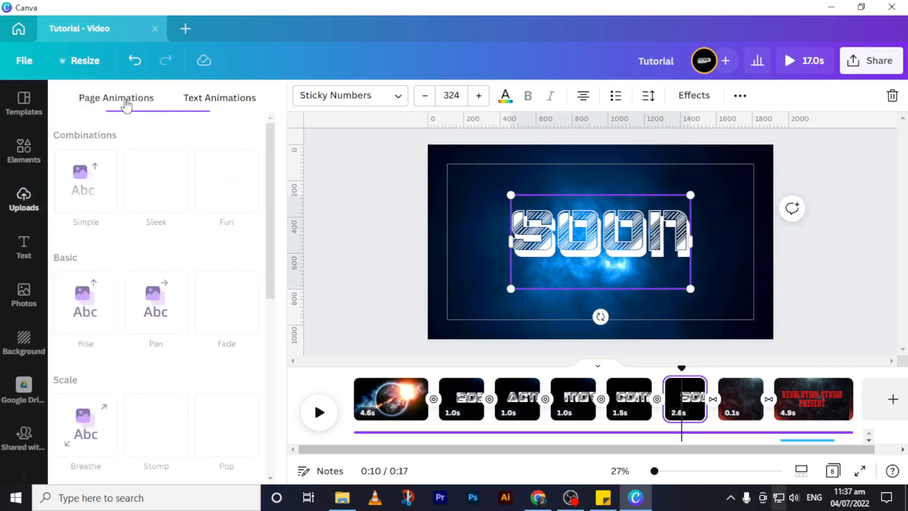
pyautogui.scroll(-3, 137, 363)
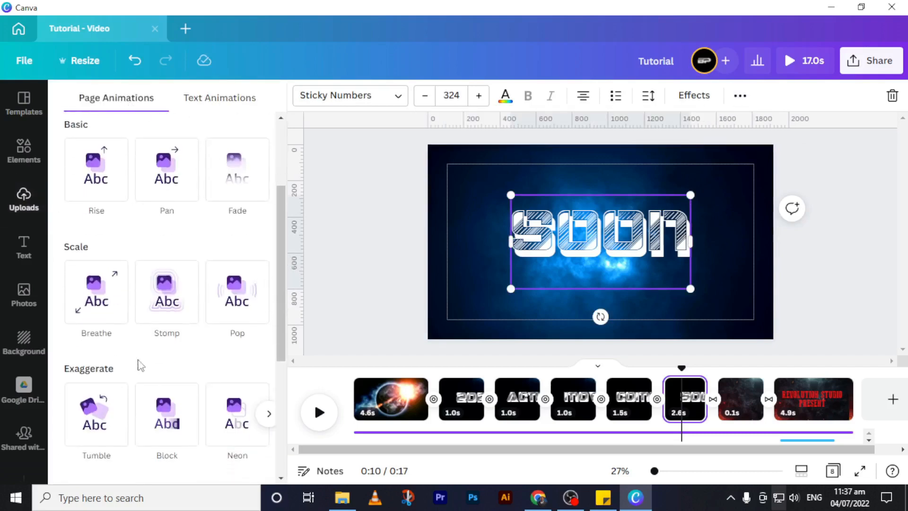
pyautogui.scroll(-4, 159, 364)
pyautogui.click(167, 222)
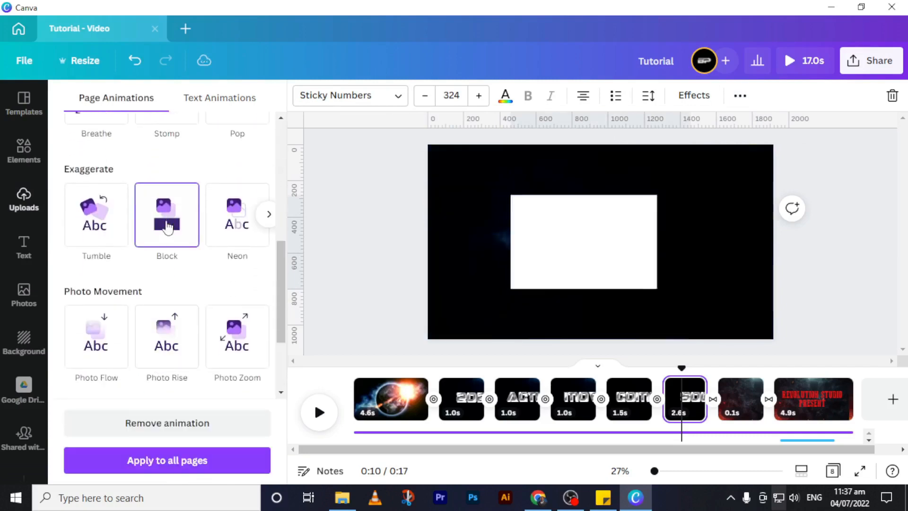
pyautogui.click(454, 261)
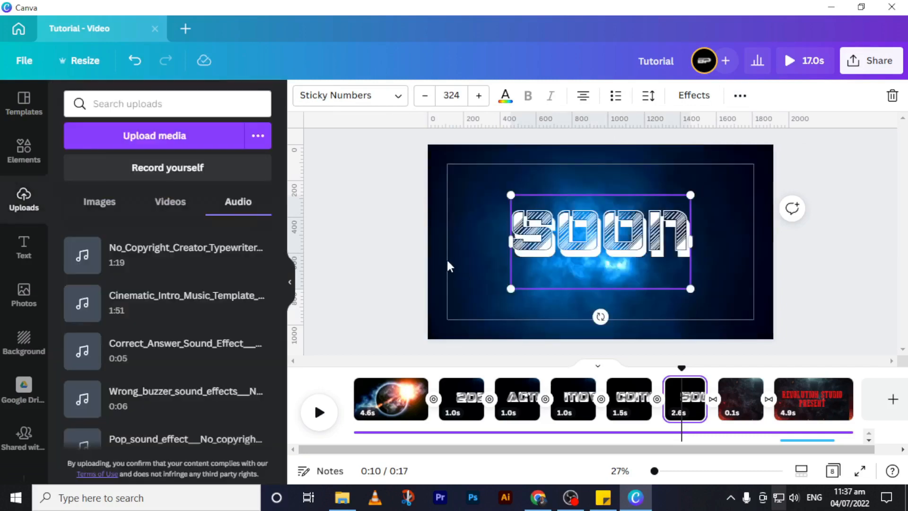
# Return to the start of the timeline and play the whole video from the first page
pyautogui.click(447, 258)
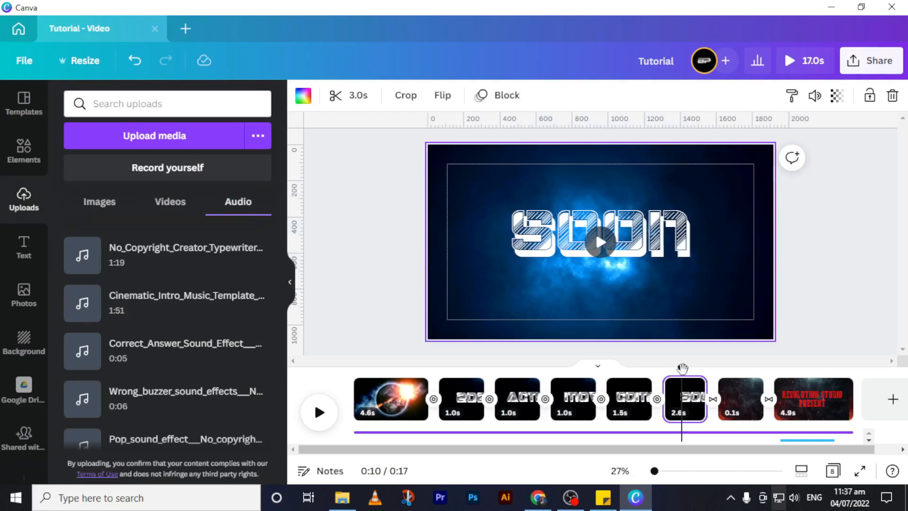
pyautogui.moveTo(683, 368); pyautogui.dragTo(352, 368)
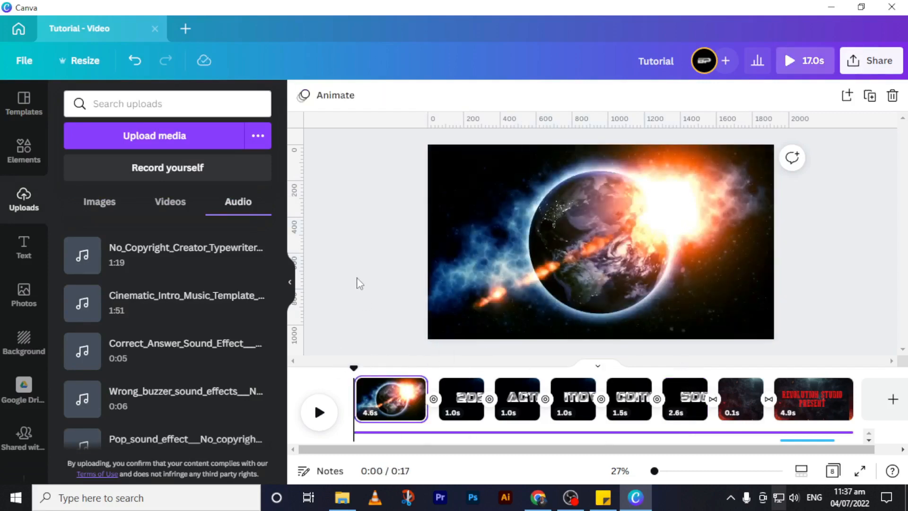
pyautogui.click(319, 423)
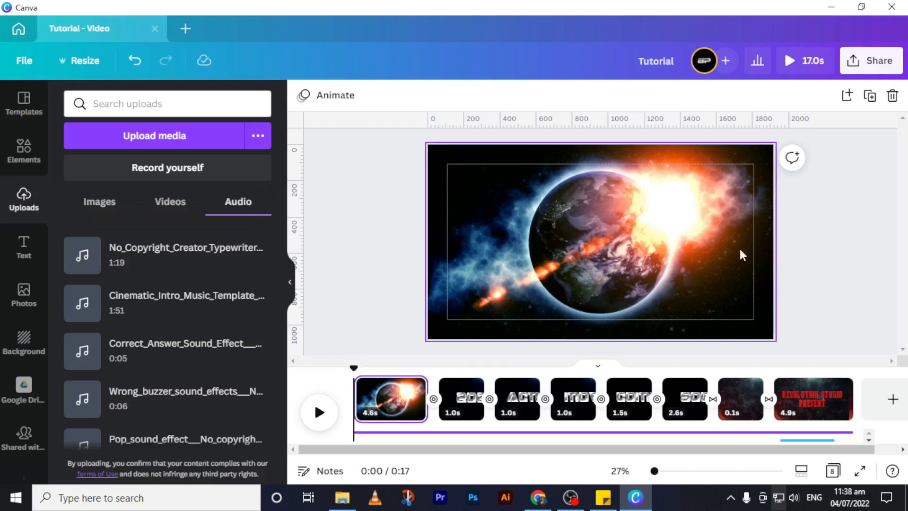
# Open the design's download settings and choose MP4 Video as the file type
pyautogui.click(881, 62)
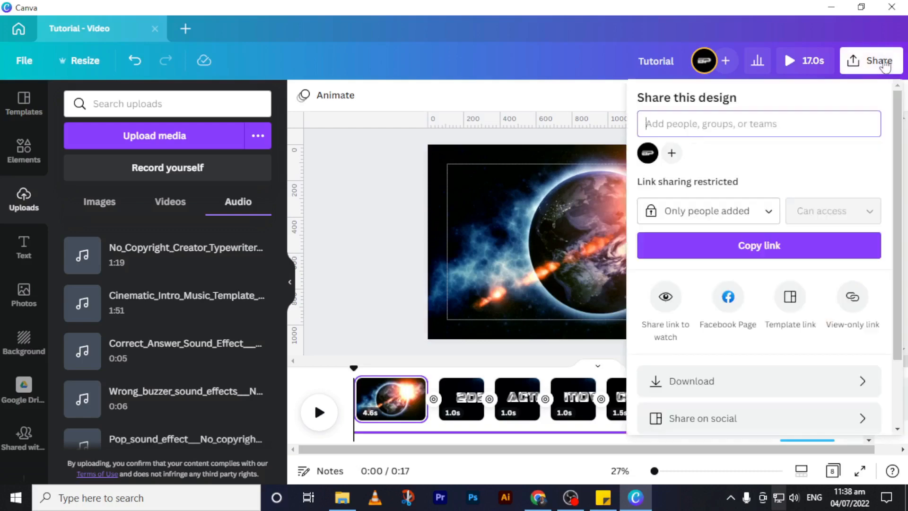
pyautogui.click(779, 382)
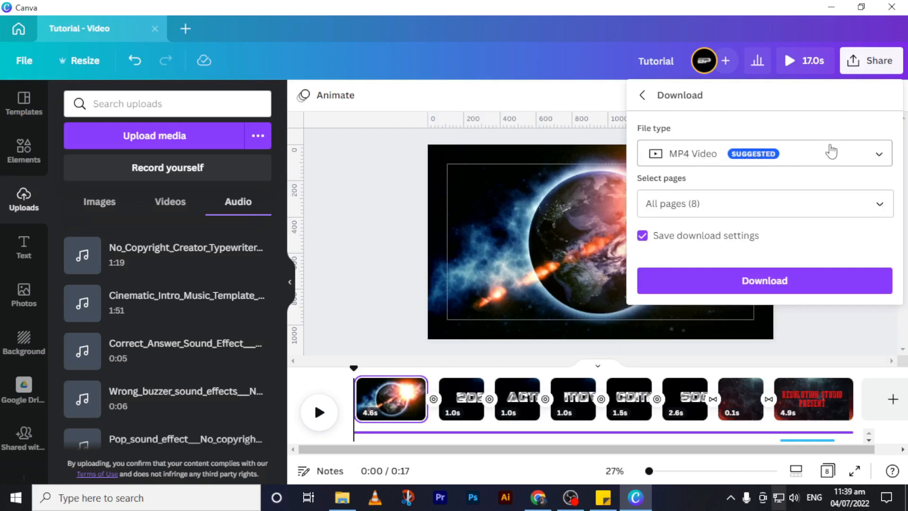
pyautogui.click(875, 156)
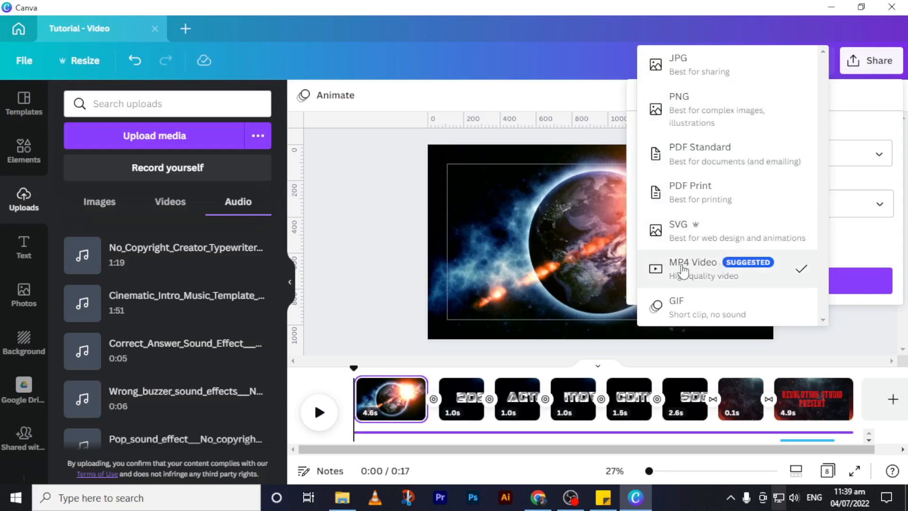
pyautogui.click(720, 268)
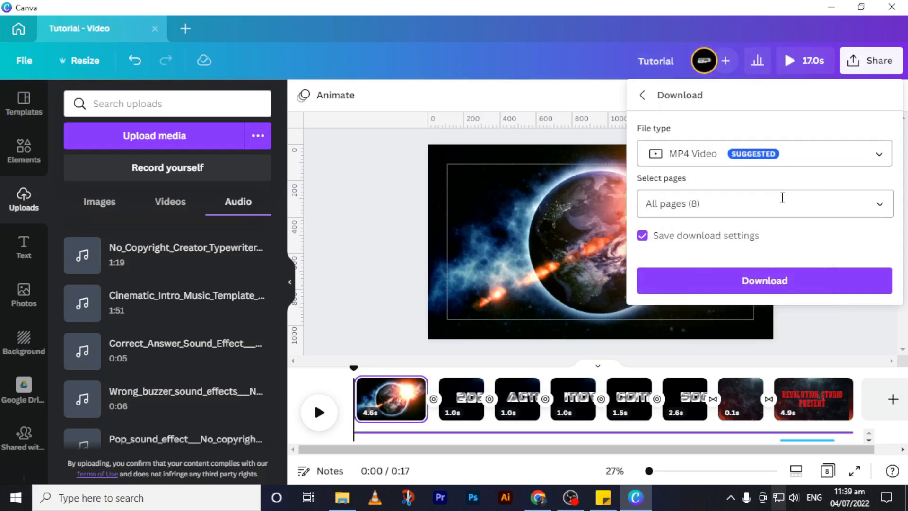
pyautogui.click(777, 282)
# Clear the all-pages selection for the download and include only pages 1 and 2
pyautogui.click(879, 208)
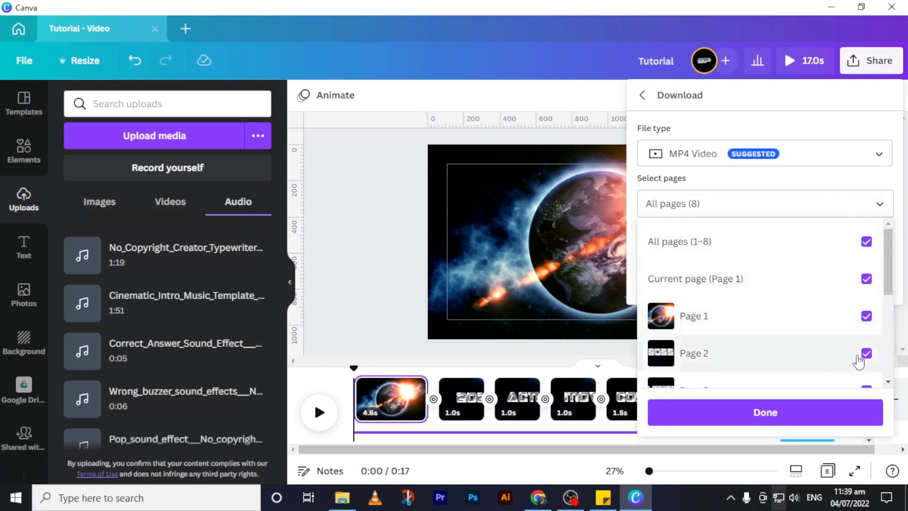
pyautogui.scroll(-5, 855, 327)
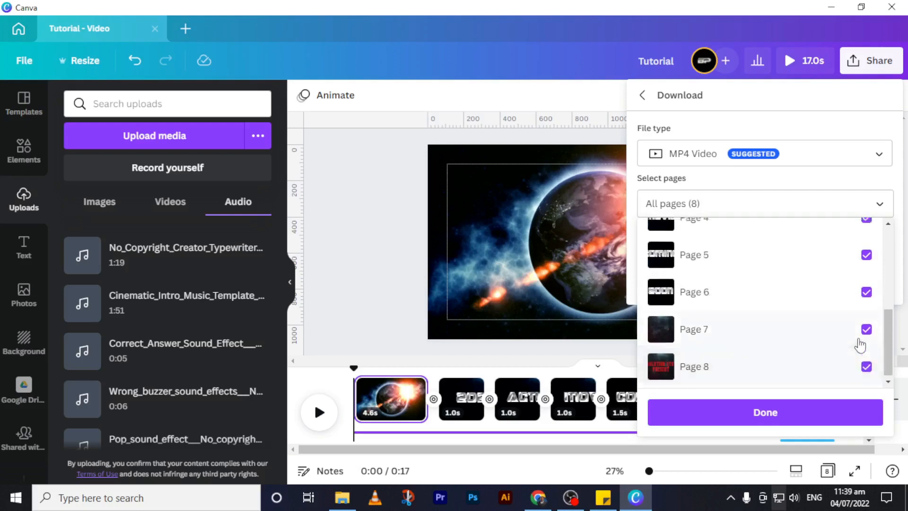
pyautogui.scroll(5, 861, 303)
pyautogui.click(866, 242)
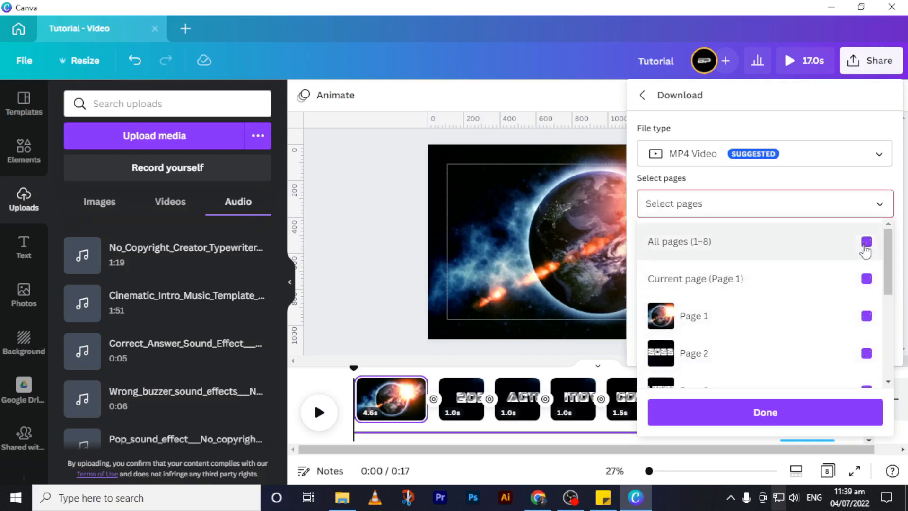
pyautogui.click(866, 316)
pyautogui.click(867, 355)
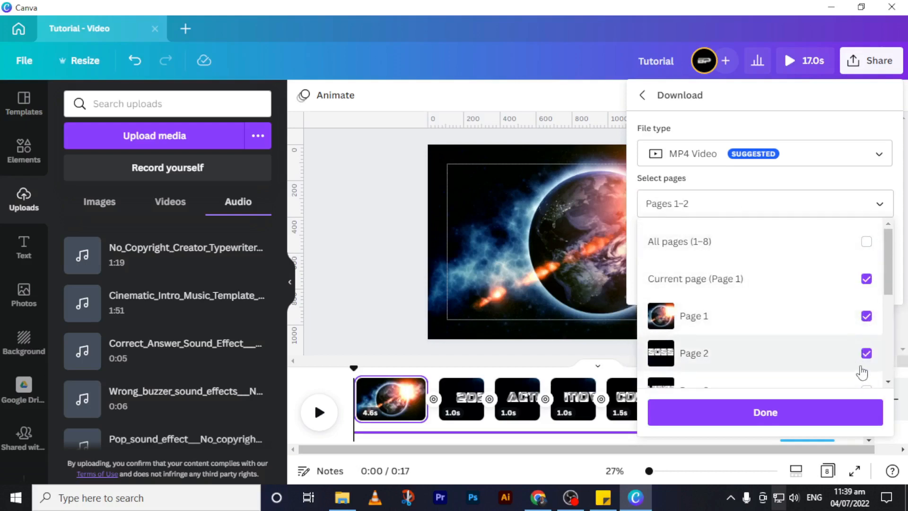
pyautogui.scroll(-2, 862, 359)
pyautogui.scroll(2, 859, 303)
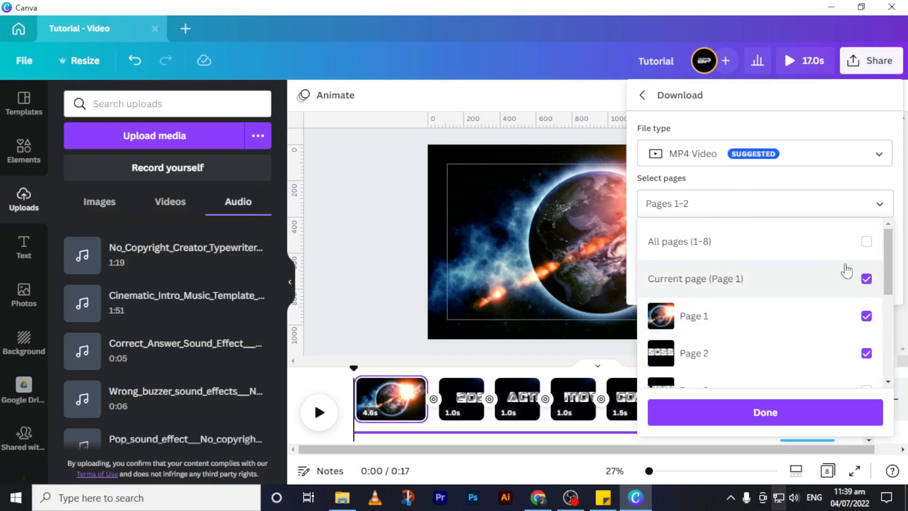
# Include all pages 1–8 in the download, confirm the page selection and close the download settings
pyautogui.click(867, 243)
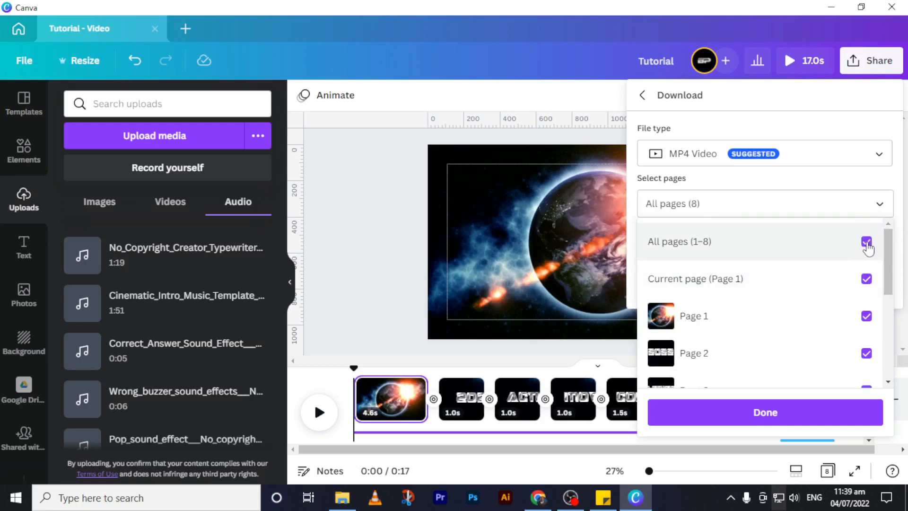
pyautogui.scroll(-5, 786, 274)
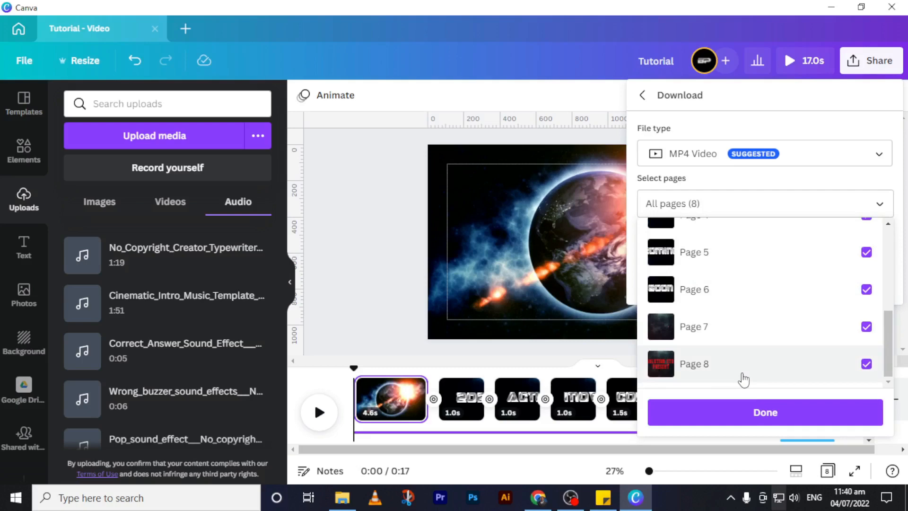
pyautogui.scroll(5, 743, 374)
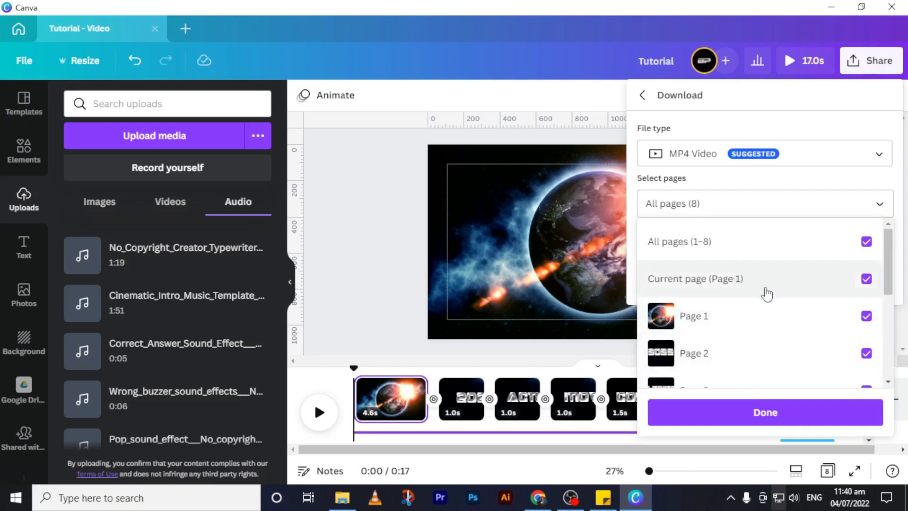
pyautogui.click(769, 414)
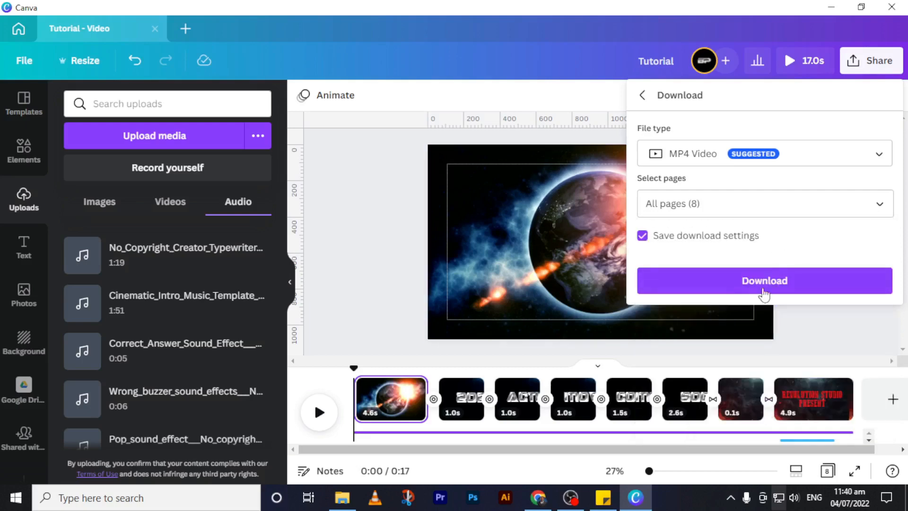
pyautogui.click(475, 218)
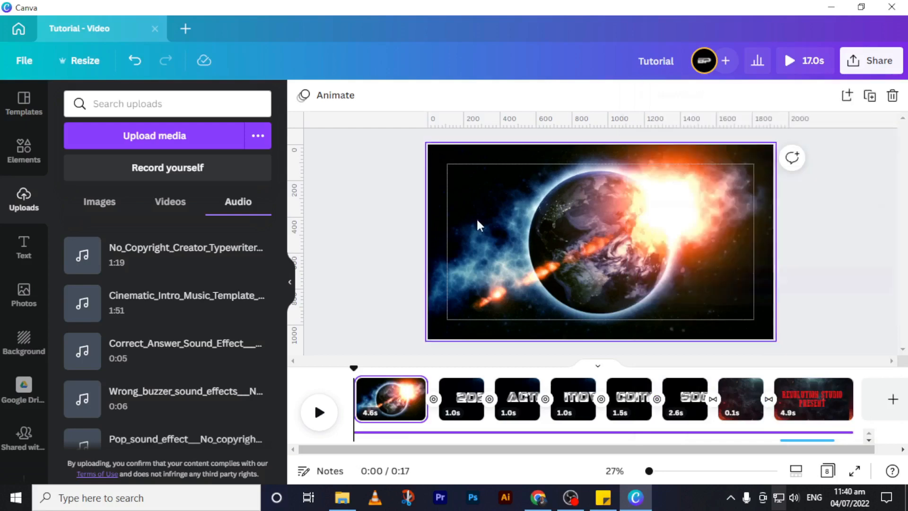
pyautogui.click(479, 226)
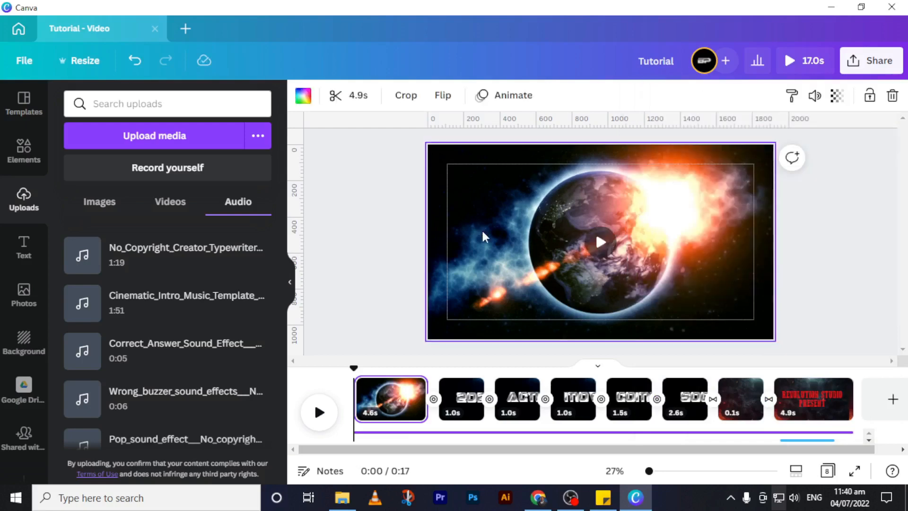